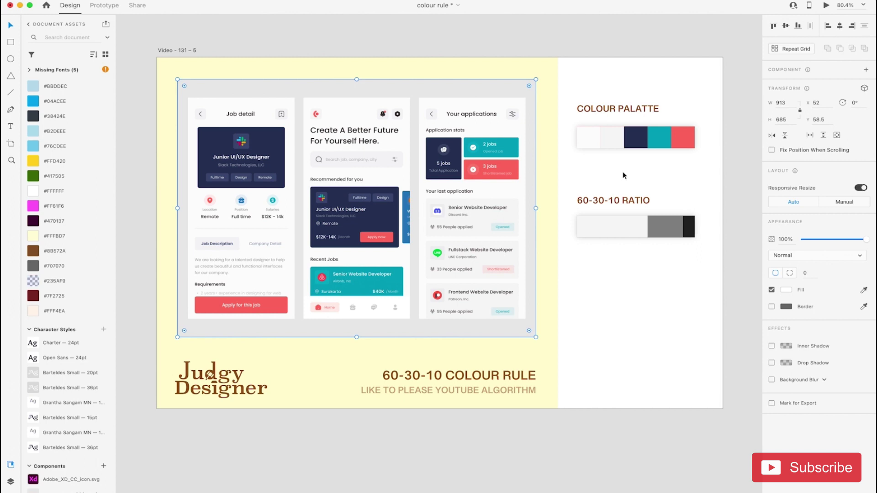
Fill the 60% swatch of the ratio bar with the off-white background colour sampled from the job app mockup
{"action": "left_click", "coordinate": [602, 232]}
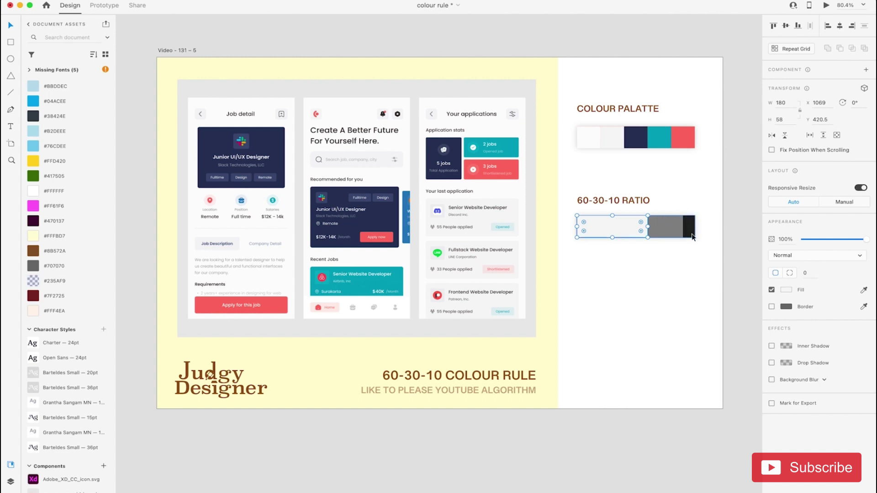
{"action": "left_click", "coordinate": [653, 274]}
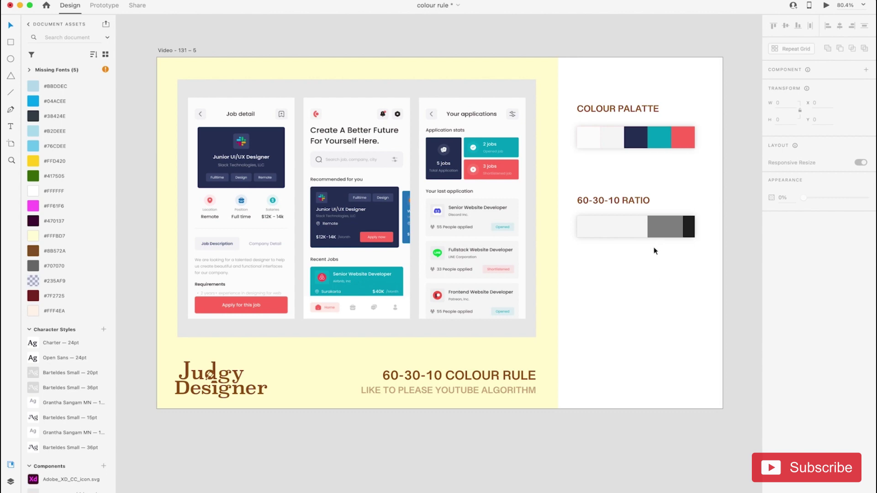
{"action": "scroll", "coordinate": [642, 256], "scroll_direction": "up", "scroll_amount": 5}
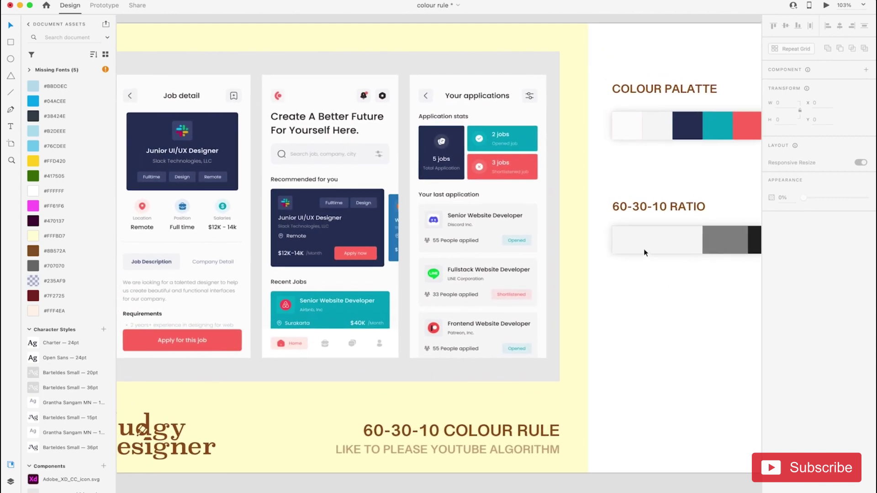
{"action": "scroll", "coordinate": [643, 248], "scroll_direction": "down", "scroll_amount": 1}
{"action": "left_click", "coordinate": [658, 247]}
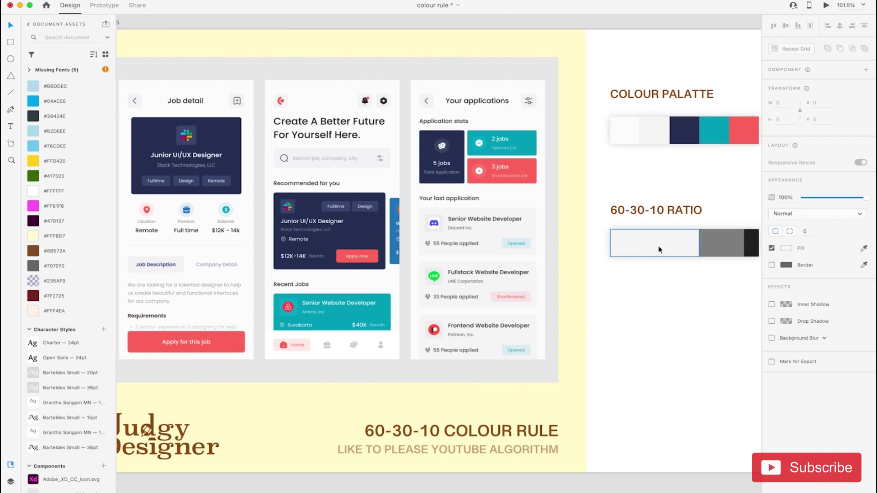
{"action": "left_click", "coordinate": [864, 290]}
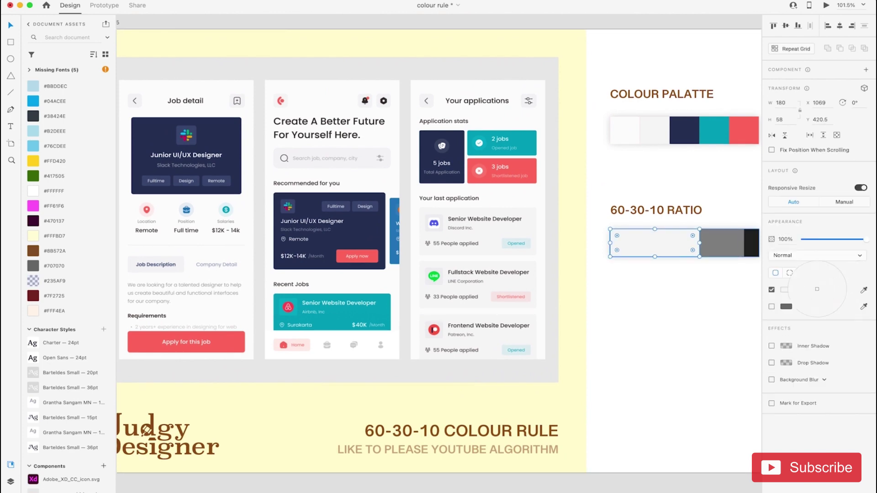
{"action": "left_click", "coordinate": [509, 197]}
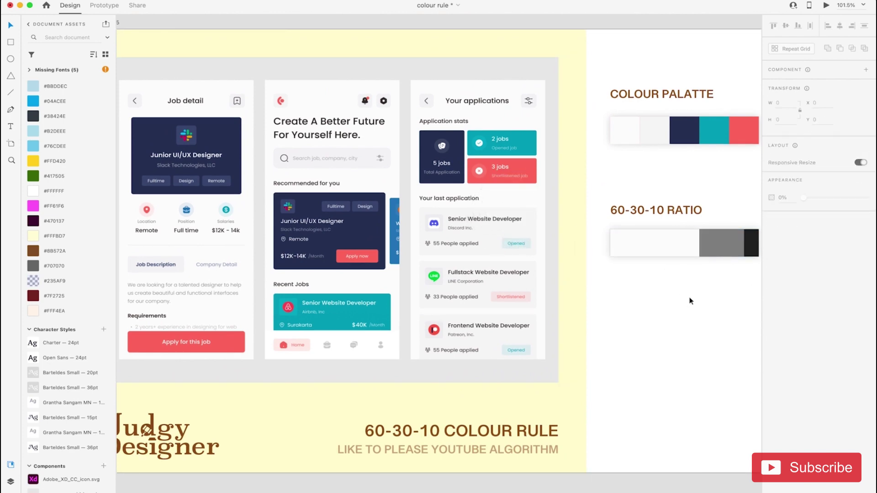
Split the 60% swatch into two equal halves and fill the second half with the light grey of the application cards
{"action": "left_click", "coordinate": [680, 243]}
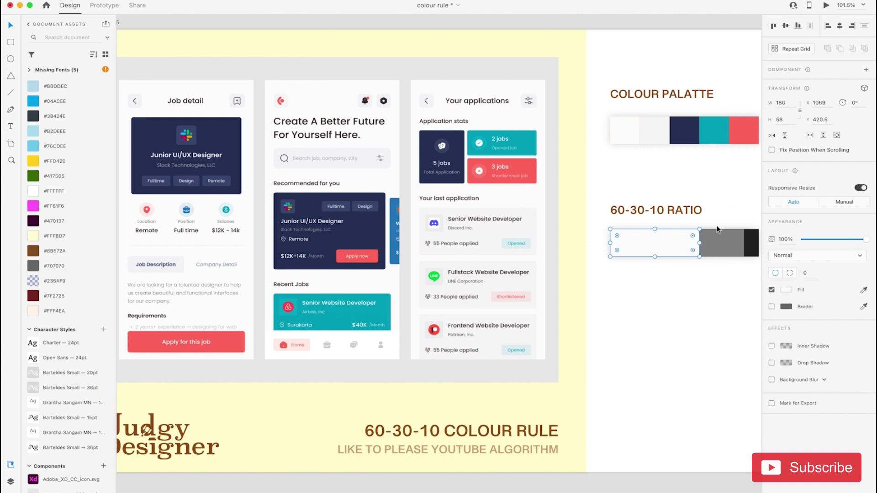
{"action": "left_click", "coordinate": [790, 102]}
{"action": "type", "text": "/2"}
{"action": "key", "text": "Return"}
{"action": "key", "text": "super+z"}
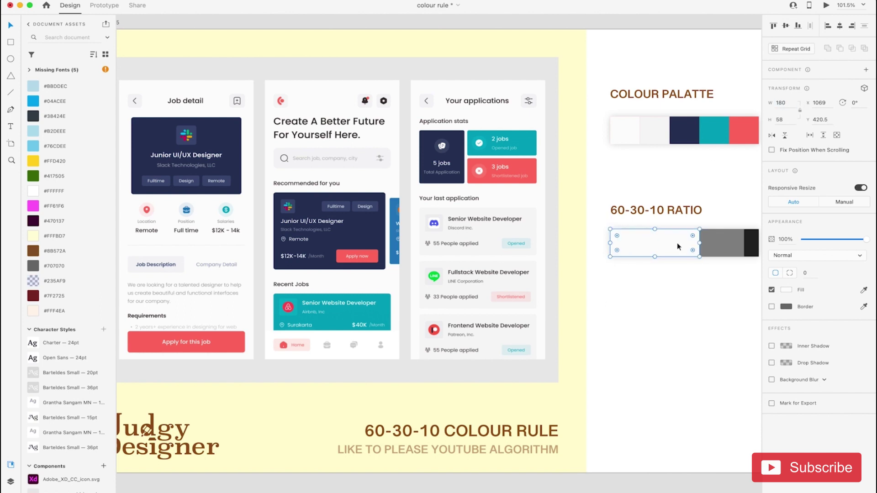
{"action": "left_click", "coordinate": [863, 289]}
{"action": "left_click", "coordinate": [530, 232]}
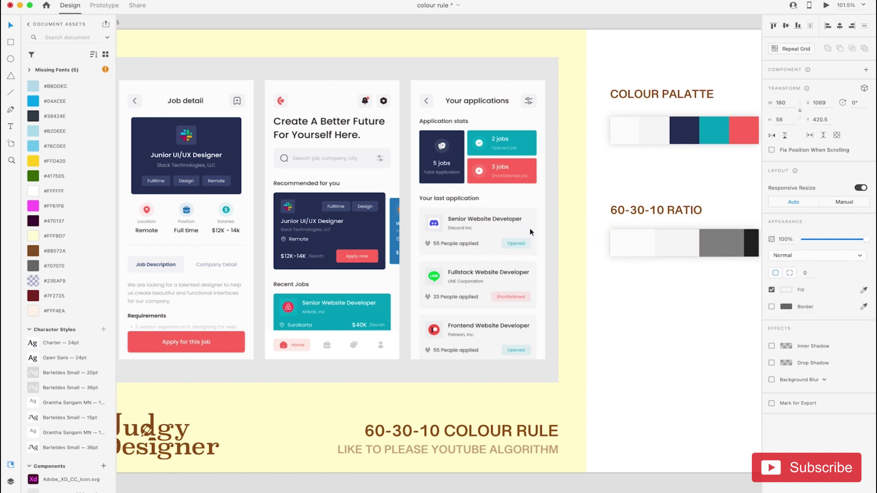
Fill the mid-grey 30% swatch with the navy sampled from the mockup's Total Application card
{"action": "scroll", "coordinate": [688, 309], "scroll_direction": "right", "scroll_amount": 3}
{"action": "scroll", "coordinate": [689, 309], "scroll_direction": "down", "scroll_amount": 1}
{"action": "left_click", "coordinate": [688, 309]}
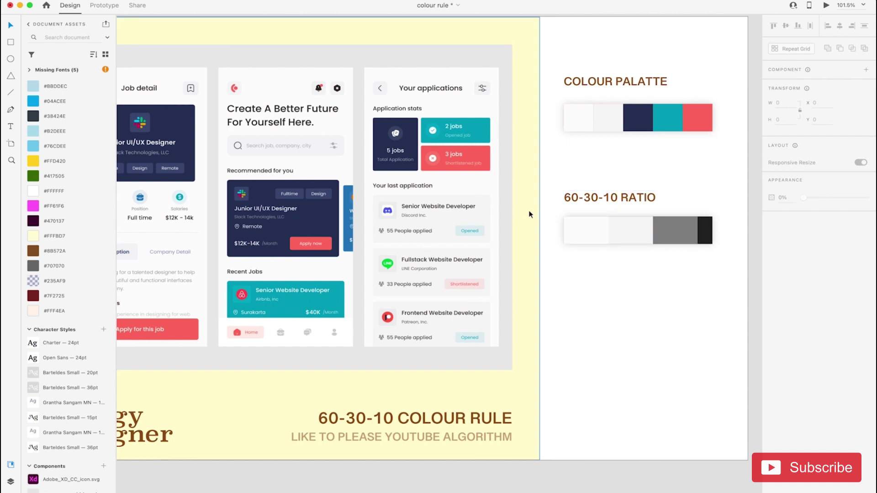
{"action": "left_click", "coordinate": [676, 228]}
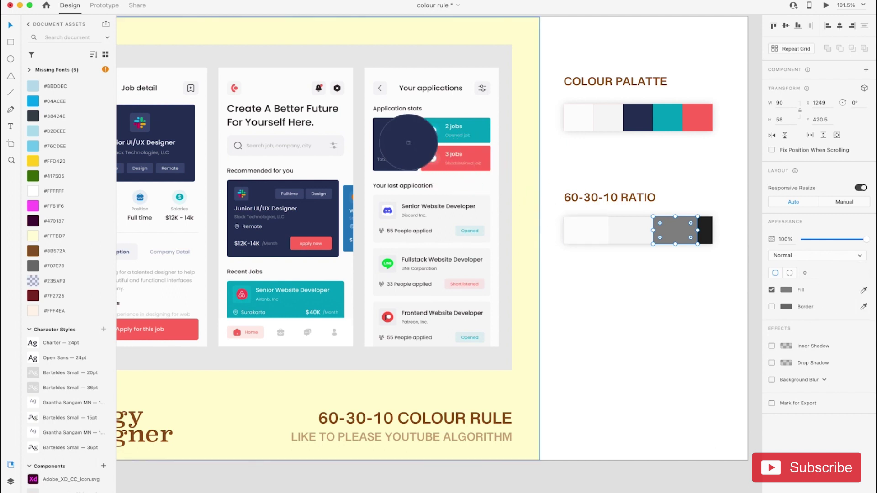
{"action": "left_click", "coordinate": [401, 146]}
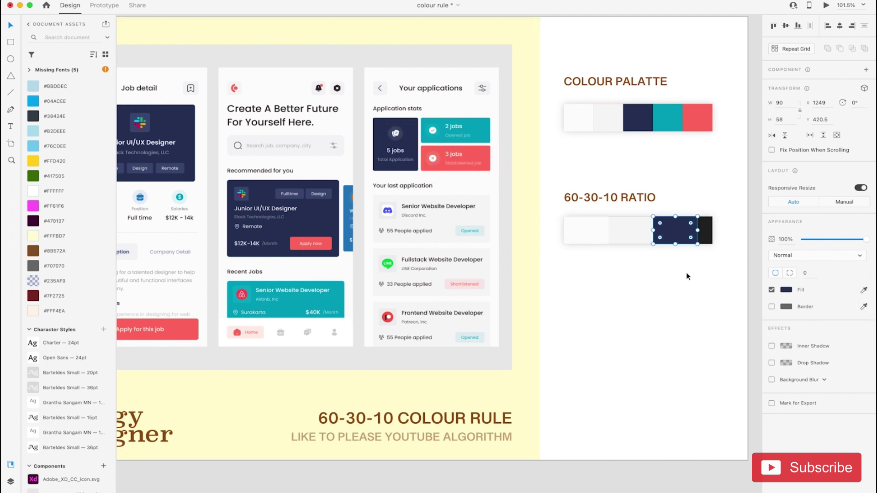
Fill the black 10% swatch with the coral red sampled from the Shortlisted job card
{"action": "left_click", "coordinate": [709, 229]}
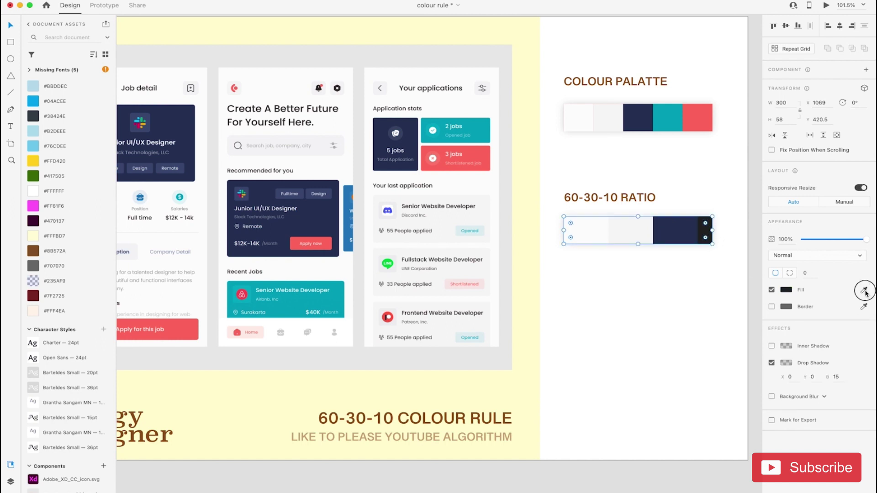
{"action": "left_click", "coordinate": [484, 151]}
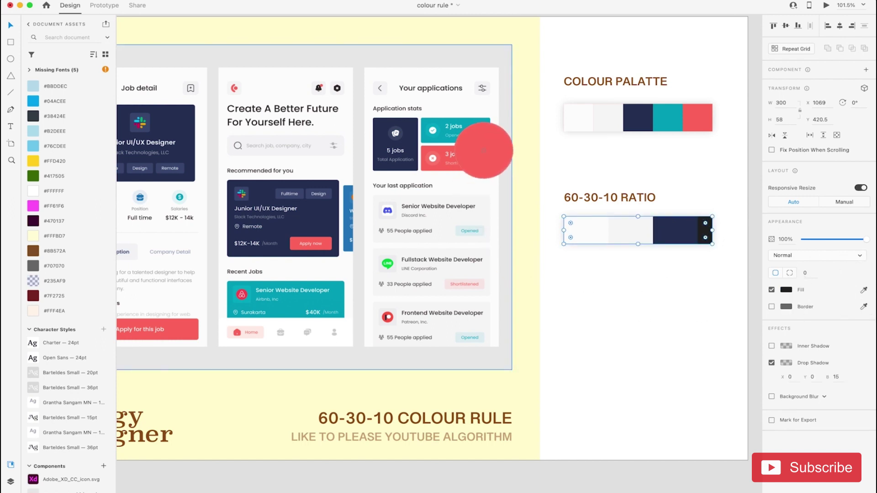
{"action": "scroll", "coordinate": [540, 271], "scroll_direction": "left", "scroll_amount": 5}
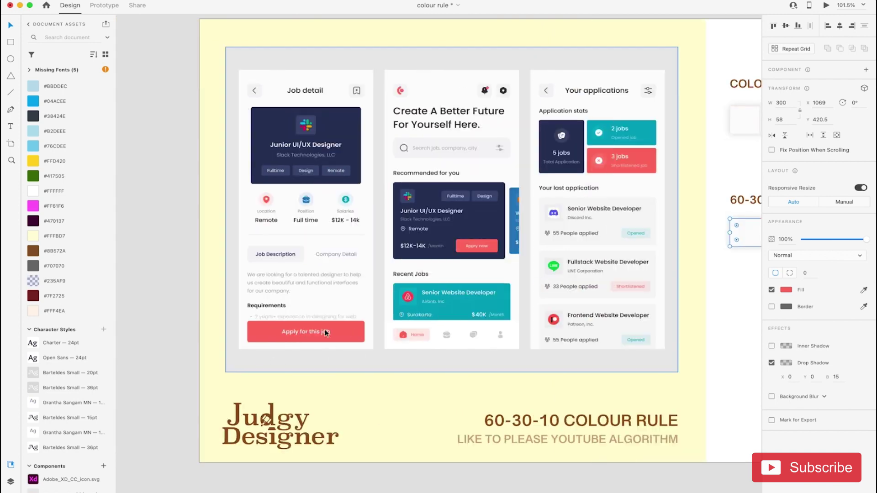
{"action": "scroll", "coordinate": [325, 331], "scroll_direction": "right", "scroll_amount": 10}
{"action": "scroll", "coordinate": [326, 330], "scroll_direction": "left", "scroll_amount": 5}
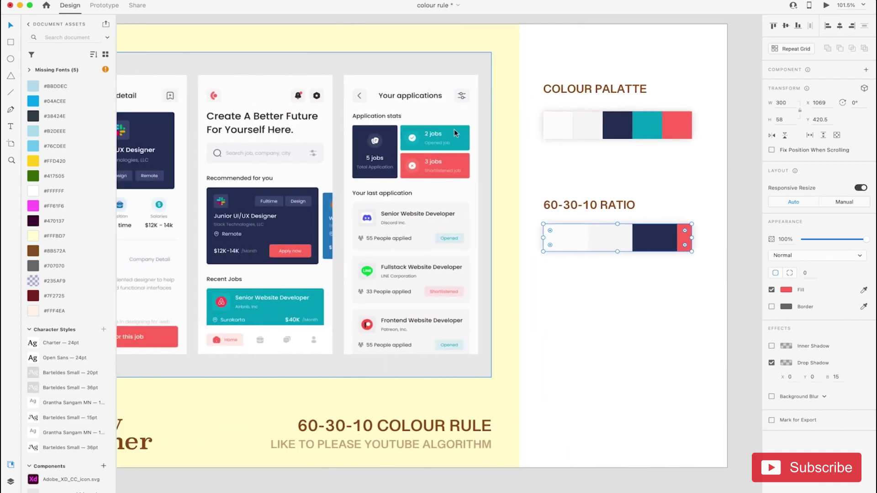
Split the navy 30% swatch in half and fill its first half with the teal sampled from the Opened job card
{"action": "double_click", "coordinate": [665, 250]}
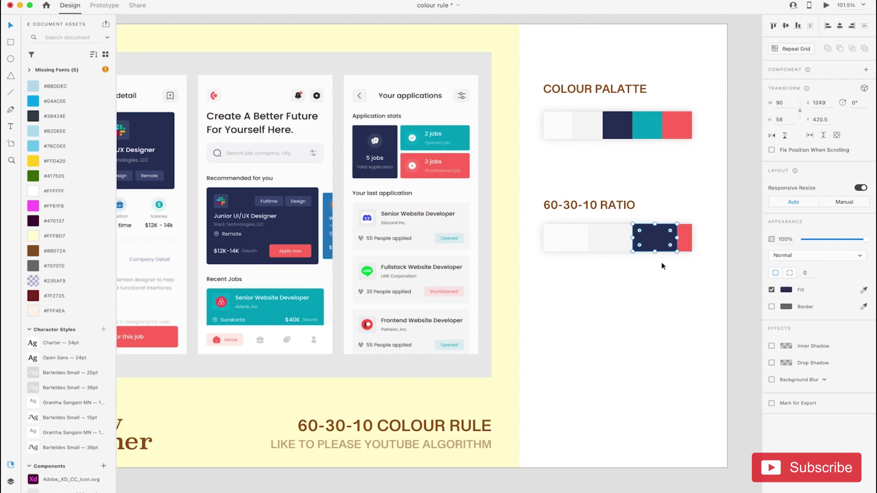
{"action": "left_click", "coordinate": [790, 120]}
{"action": "left_click", "coordinate": [789, 103]}
{"action": "left_click", "coordinate": [790, 102]}
{"action": "type", "text": "/2"}
{"action": "key", "text": "Return"}
{"action": "left_click", "coordinate": [863, 290]}
{"action": "left_click", "coordinate": [450, 140]}
{"action": "left_click", "coordinate": [617, 329]}
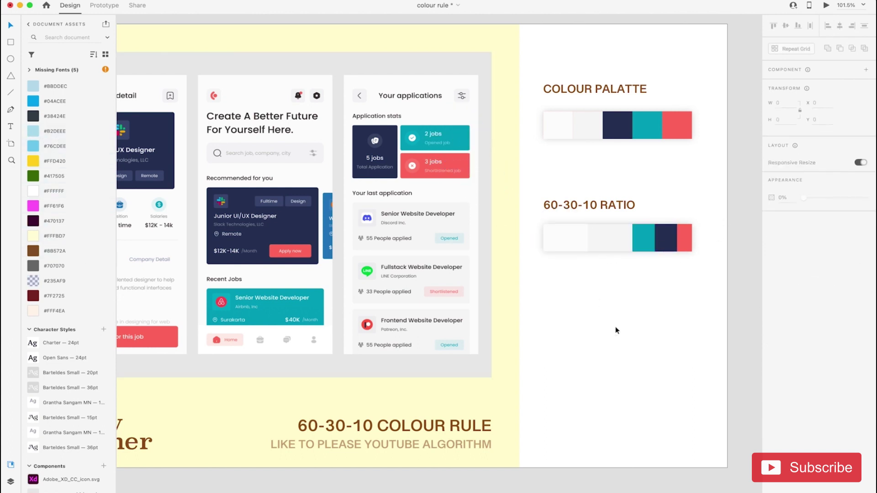
Compare the ratio bar with the job app screens, and examine the Chestbox design and its palette on artboard Video - 131 – 6
{"action": "scroll", "coordinate": [659, 279], "scroll_direction": "up", "scroll_amount": 5}
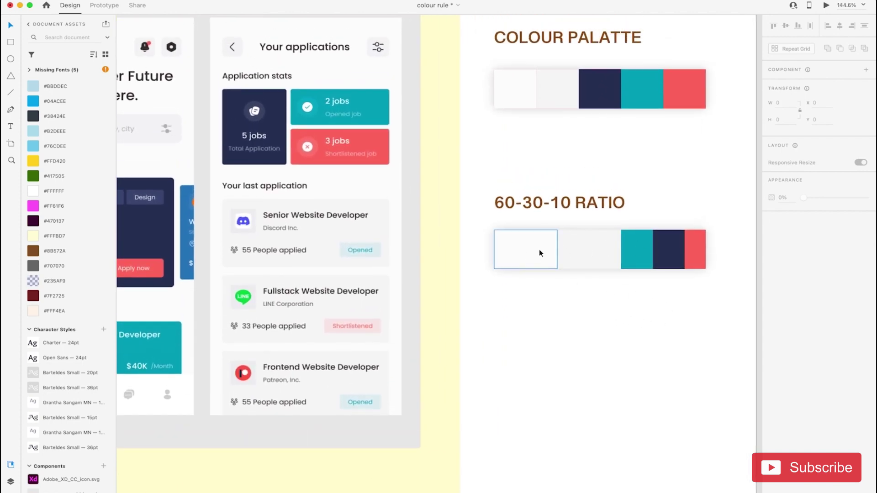
{"action": "scroll", "coordinate": [638, 294], "scroll_direction": "down", "scroll_amount": 4}
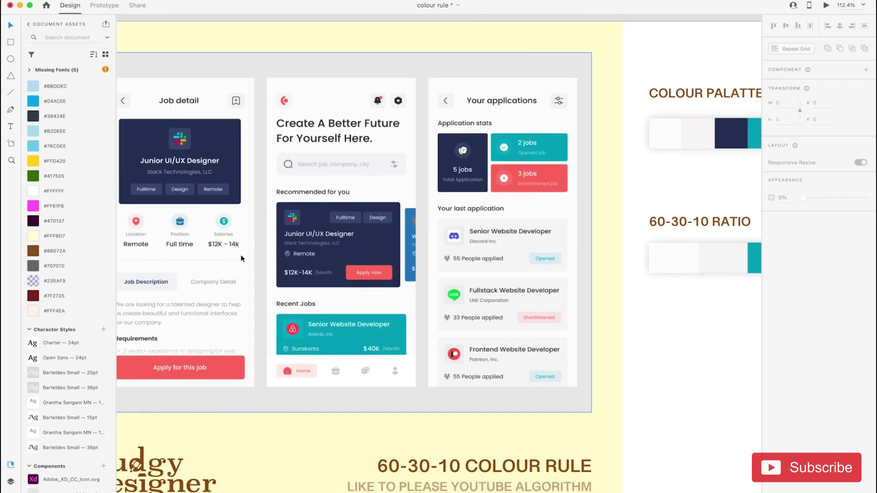
{"action": "scroll", "coordinate": [439, 255], "scroll_direction": "right", "scroll_amount": 6}
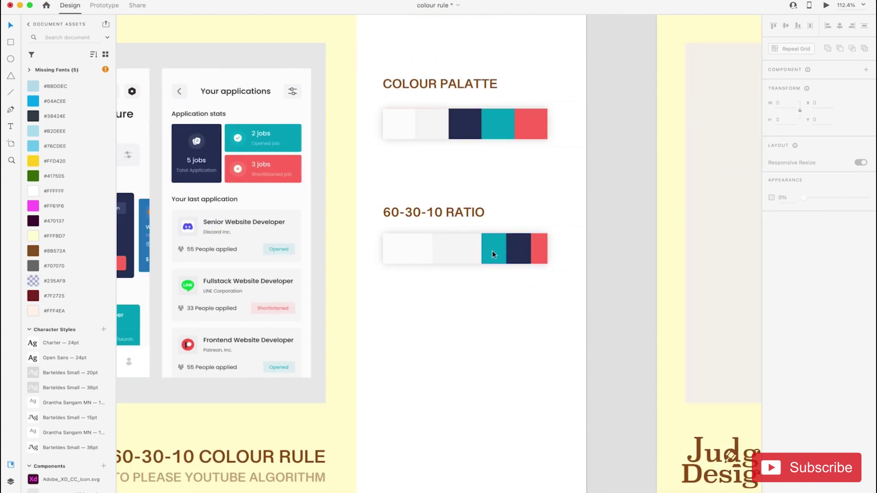
{"action": "scroll", "coordinate": [486, 219], "scroll_direction": "left", "scroll_amount": 6}
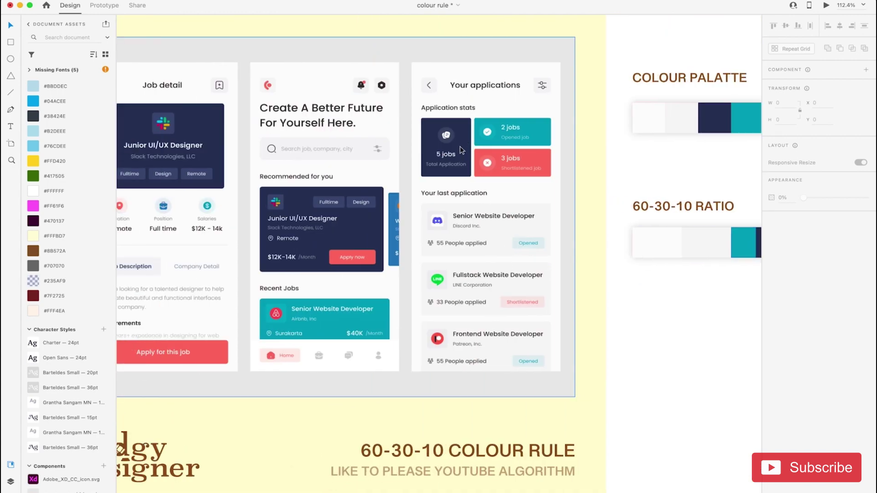
{"action": "scroll", "coordinate": [462, 171], "scroll_direction": "right", "scroll_amount": 4}
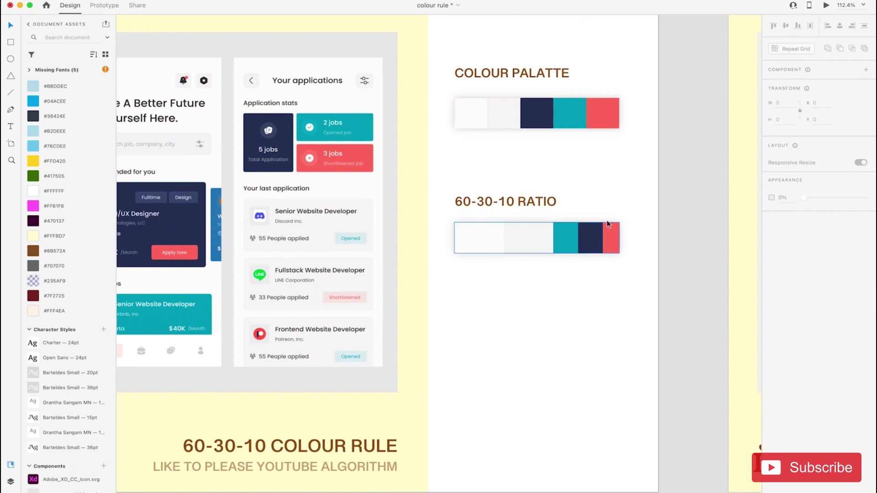
{"action": "scroll", "coordinate": [557, 278], "scroll_direction": "down", "scroll_amount": 3}
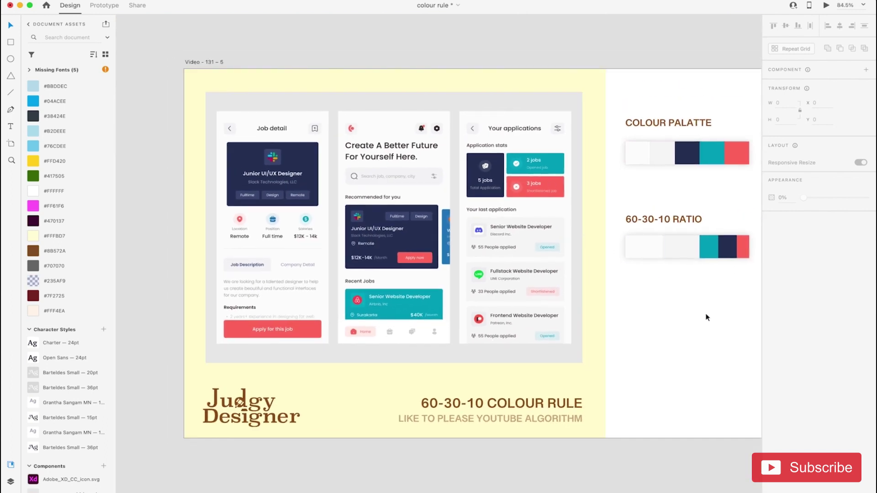
{"action": "scroll", "coordinate": [705, 317], "scroll_direction": "right", "scroll_amount": 15}
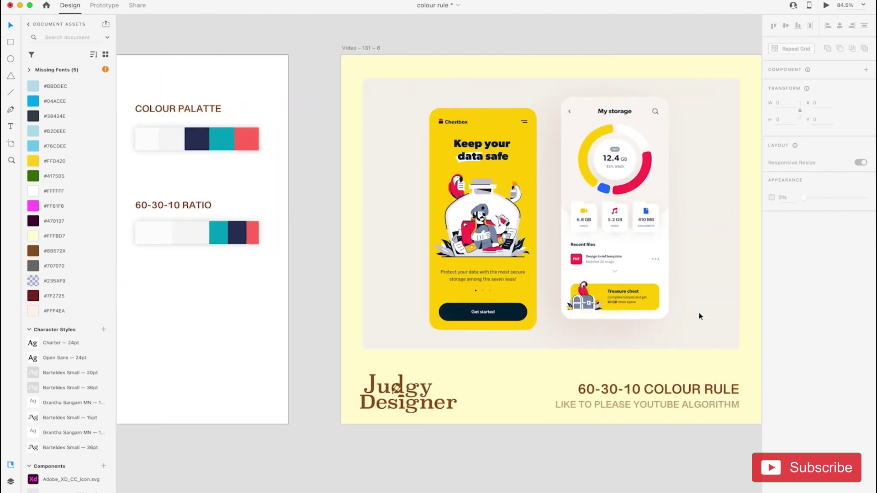
{"action": "scroll", "coordinate": [698, 315], "scroll_direction": "right", "scroll_amount": 3}
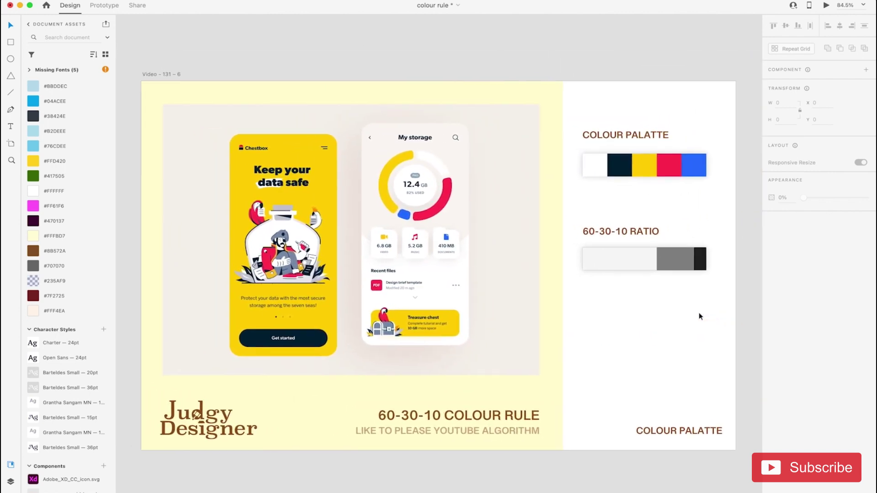
{"action": "scroll", "coordinate": [700, 316], "scroll_direction": "right", "scroll_amount": 2}
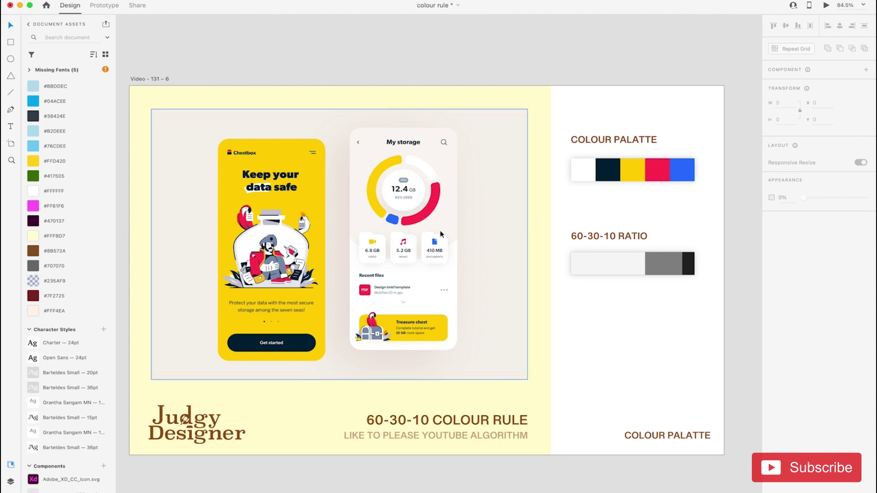
Fill the 60% swatch of the Chestbox ratio bar with the white sampled from the My storage screen
{"action": "left_click", "coordinate": [618, 270]}
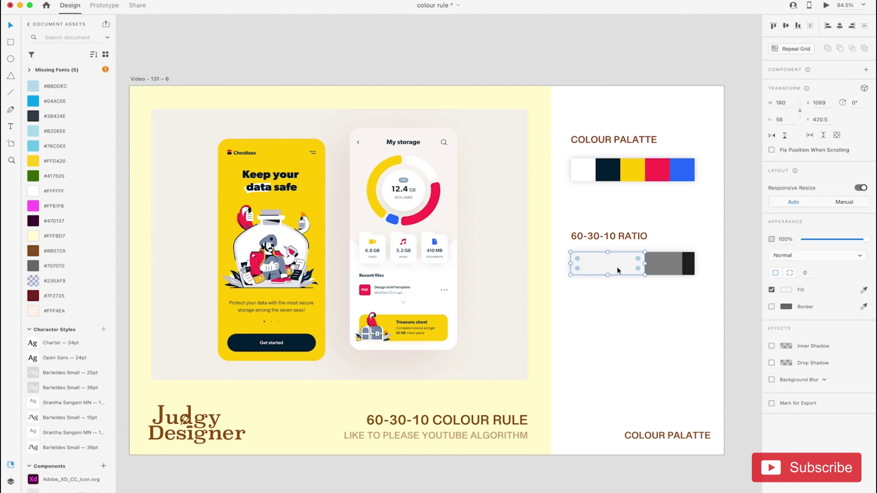
{"action": "left_click", "coordinate": [863, 289]}
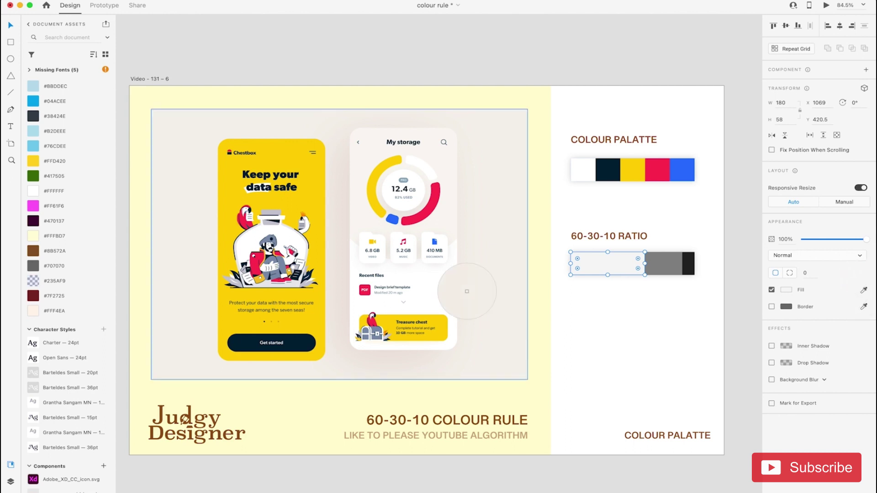
{"action": "left_click", "coordinate": [439, 272]}
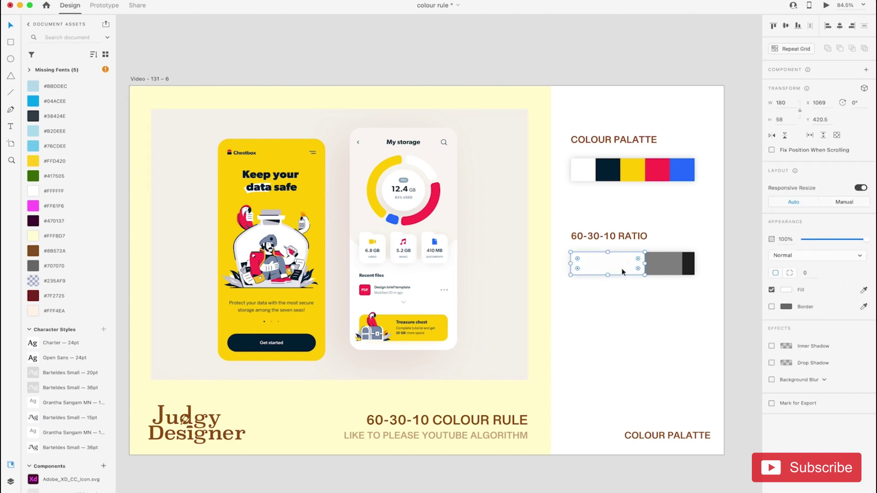
Split the white 60% swatch with a 90-wide segment and fill the remaining half with the pale beige sampled from the My storage screen
{"action": "left_click", "coordinate": [791, 103]}
{"action": "key", "text": "BackSpace"}
{"action": "key", "text": "BackSpace"}
{"action": "key", "text": "BackSpace"}
{"action": "type", "text": "90"}
{"action": "key", "text": "Return"}
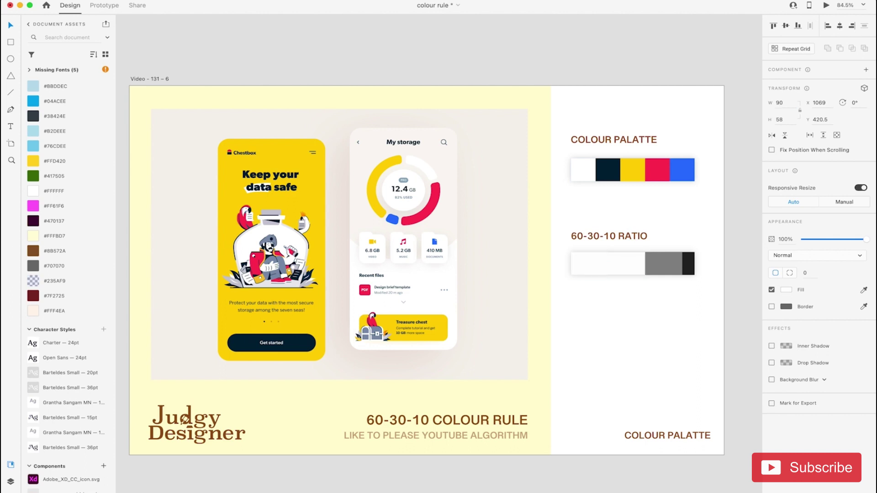
{"action": "left_click", "coordinate": [632, 261]}
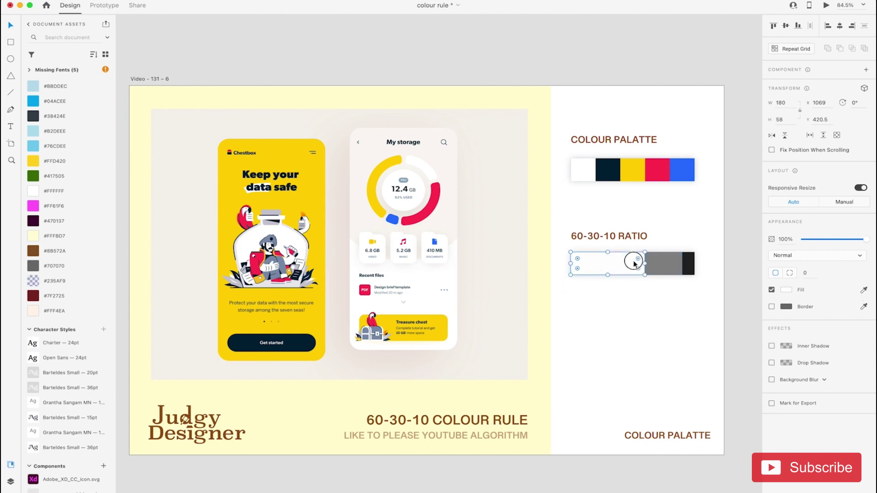
{"action": "left_click", "coordinate": [863, 290]}
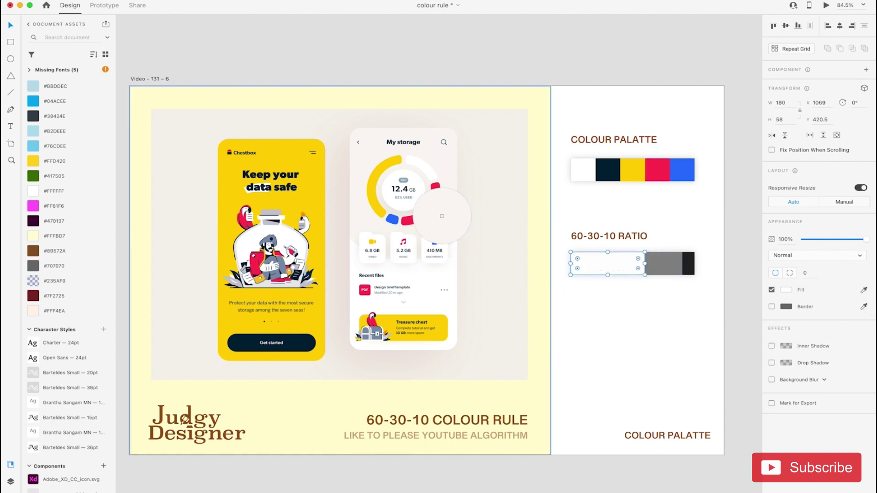
{"action": "left_click", "coordinate": [446, 215]}
{"action": "left_click", "coordinate": [662, 332]}
Divide the grey 30% swatch of the Chestbox ratio bar into three equal segments, each 30 wide
{"action": "left_click", "coordinate": [662, 262]}
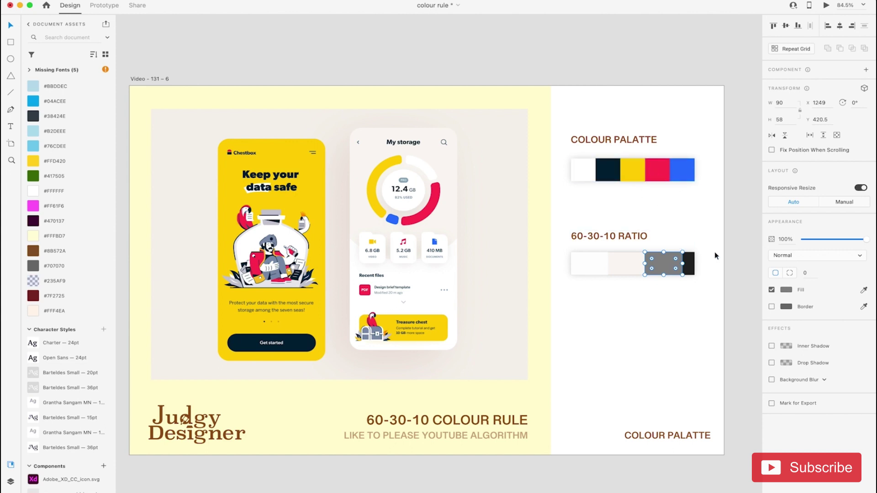
{"action": "left_click", "coordinate": [791, 101]}
{"action": "type", "text": "/3"}
{"action": "key", "text": "Return"}
{"action": "left_click_drag", "start_coordinate": [651, 261], "coordinate": [665, 259]}
{"action": "key", "text": "shift+Left"}
{"action": "key", "text": "shift+Left"}
{"action": "key", "text": "shift+Left"}
Fill the three segments of the 30% swatch with the yellow, red and blue sampled from the colour palette
{"action": "left_click", "coordinate": [864, 289]}
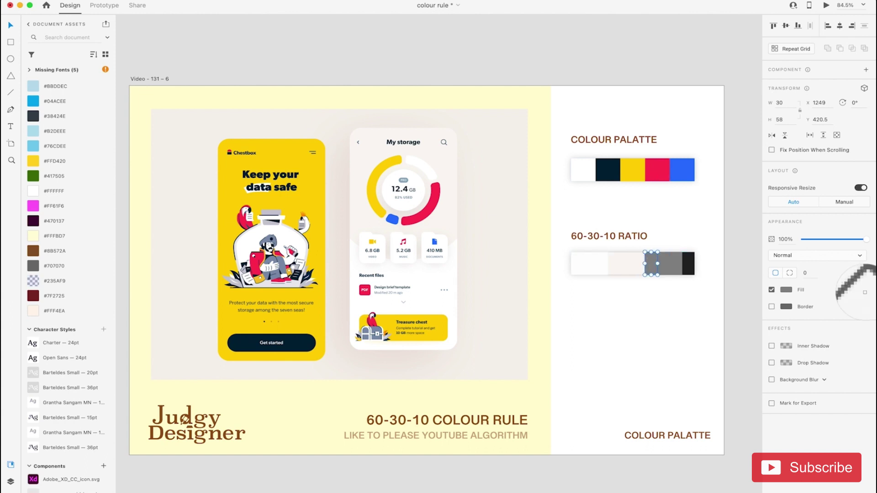
{"action": "left_click", "coordinate": [640, 159]}
{"action": "left_click", "coordinate": [666, 262]}
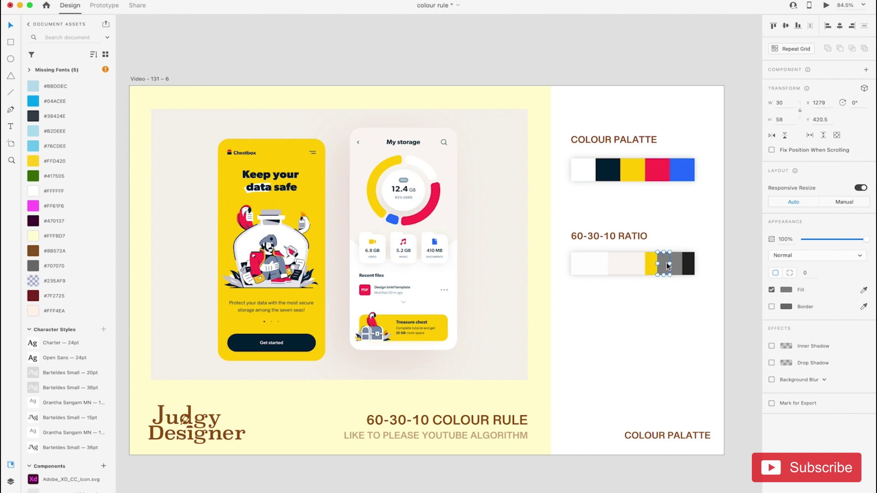
{"action": "left_click", "coordinate": [864, 289]}
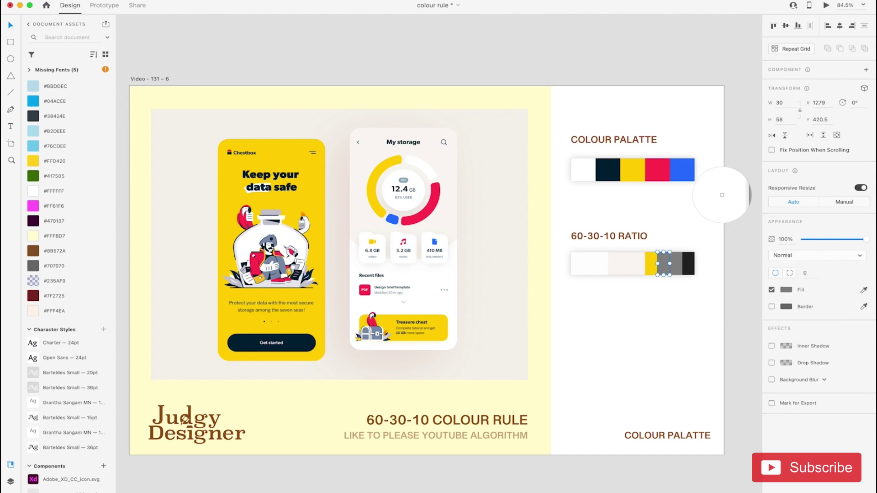
{"action": "left_click", "coordinate": [658, 170]}
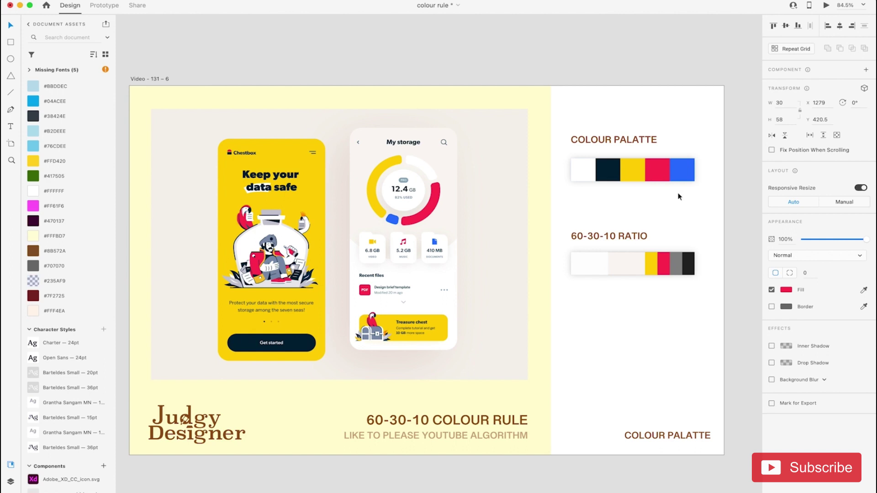
{"action": "left_click", "coordinate": [677, 268]}
{"action": "left_click", "coordinate": [864, 289]}
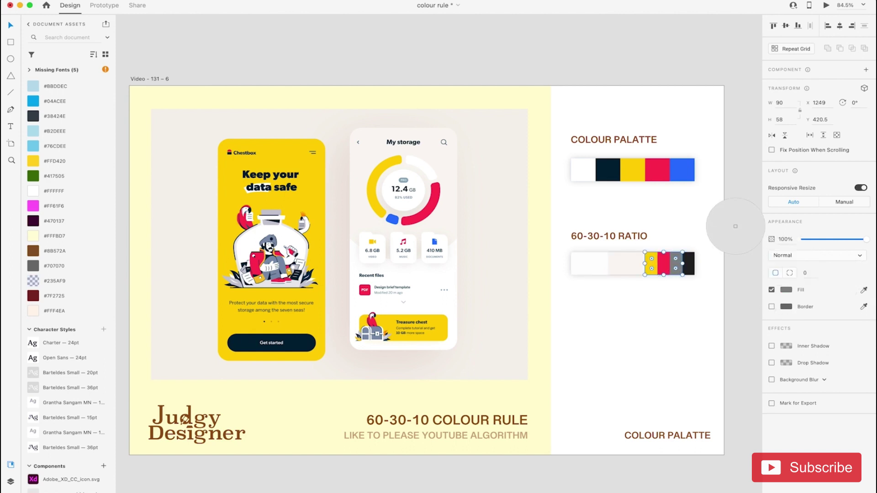
{"action": "left_click", "coordinate": [684, 171]}
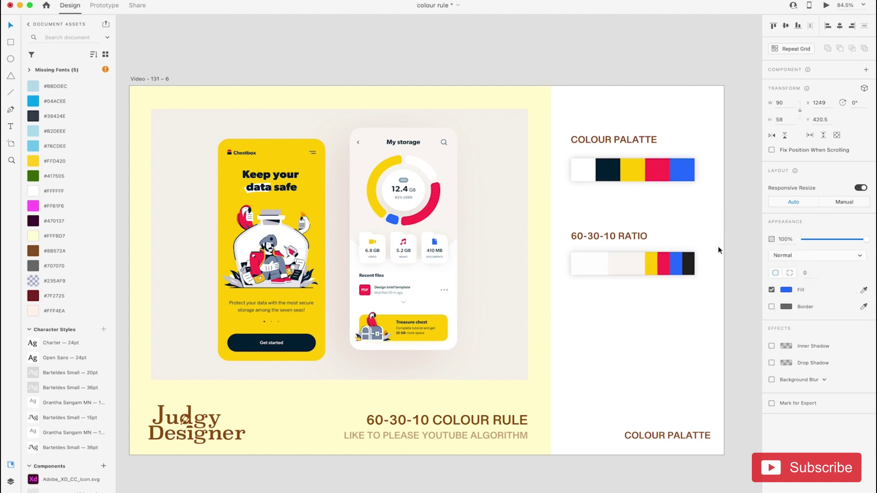
Fill the 10% swatch with the dark navy sampled from the Get started button
{"action": "left_click", "coordinate": [691, 258]}
{"action": "left_click", "coordinate": [864, 290]}
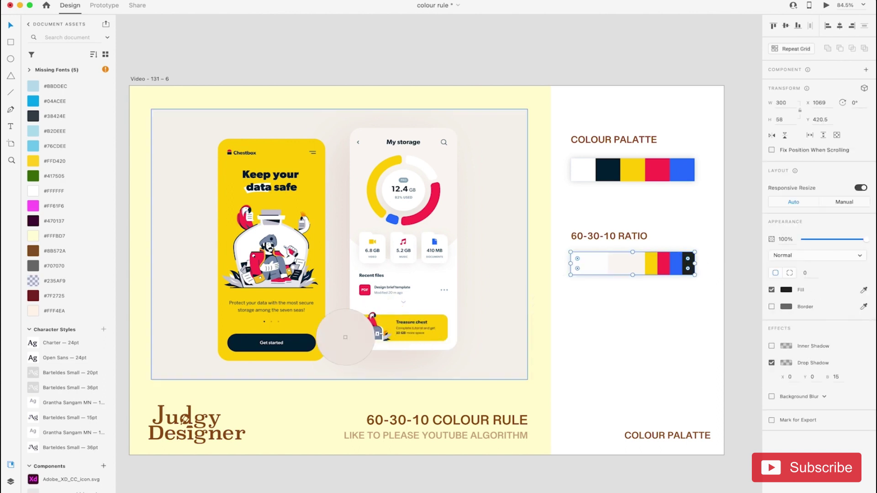
{"action": "left_click", "coordinate": [301, 339]}
{"action": "left_click", "coordinate": [672, 321]}
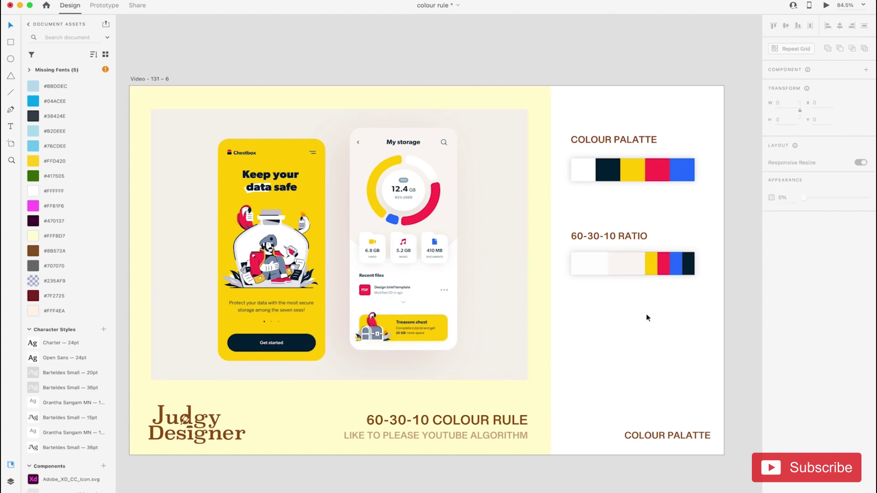
Examine the coloured Chestbox ratio bar against the two app screens and the colour palette
{"action": "scroll", "coordinate": [639, 307], "scroll_direction": "up", "scroll_amount": 3}
{"action": "scroll", "coordinate": [640, 308], "scroll_direction": "left", "scroll_amount": 2}
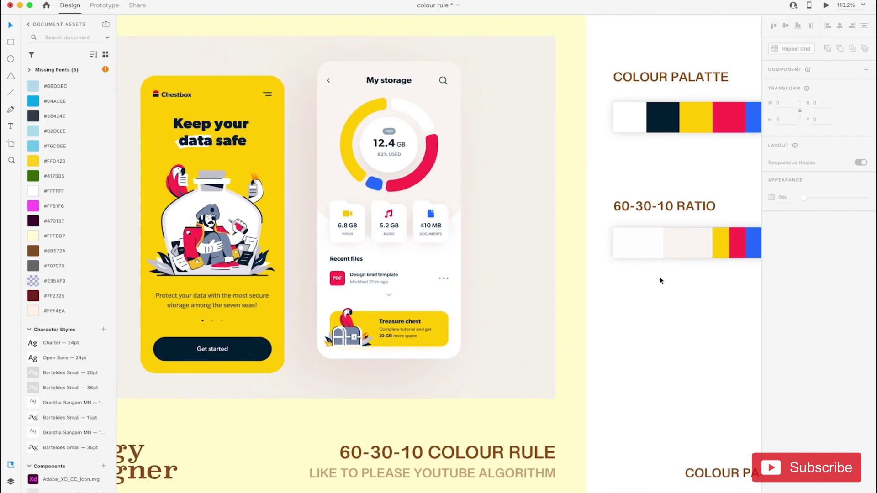
{"action": "scroll", "coordinate": [660, 278], "scroll_direction": "right", "scroll_amount": 4}
{"action": "scroll", "coordinate": [659, 277], "scroll_direction": "left", "scroll_amount": 1}
{"action": "scroll", "coordinate": [659, 279], "scroll_direction": "left", "scroll_amount": 2}
{"action": "scroll", "coordinate": [660, 279], "scroll_direction": "up", "scroll_amount": 1}
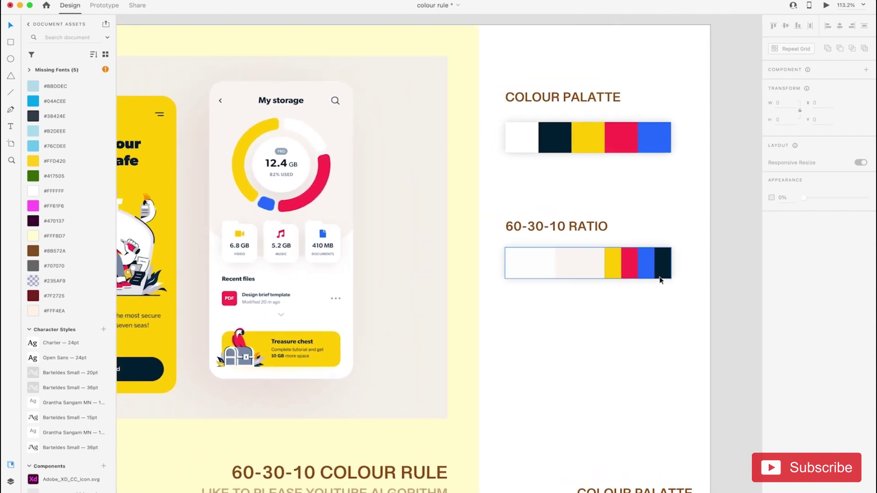
{"action": "scroll", "coordinate": [660, 278], "scroll_direction": "left", "scroll_amount": 1}
{"action": "scroll", "coordinate": [659, 279], "scroll_direction": "down", "scroll_amount": 1}
{"action": "scroll", "coordinate": [667, 277], "scroll_direction": "down", "scroll_amount": 3}
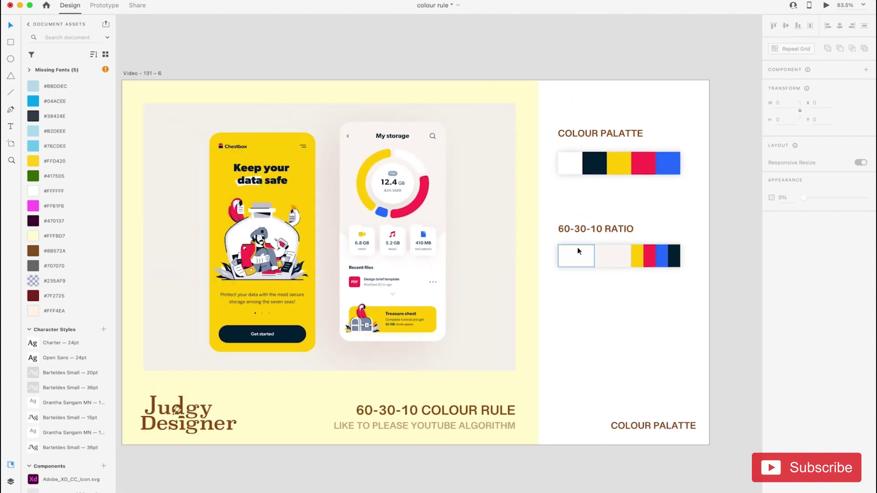
Duplicate the 60-30-10 RATIO heading and bar below the original, and retitle the copy "60-30-10 RATIO (REVERED)" on one line
{"action": "left_click_drag", "start_coordinate": [694, 284], "coordinate": [594, 298]}
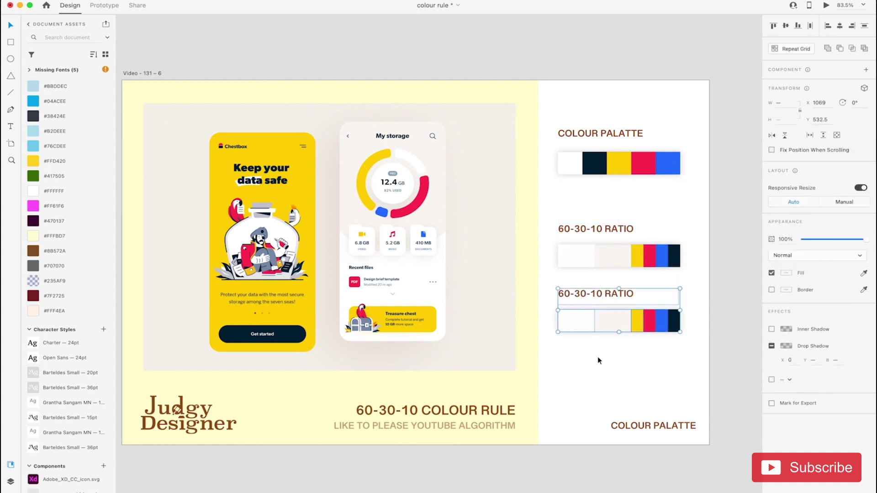
{"action": "left_click", "coordinate": [597, 356]}
{"action": "double_click", "coordinate": [623, 299]}
{"action": "key", "text": "Right"}
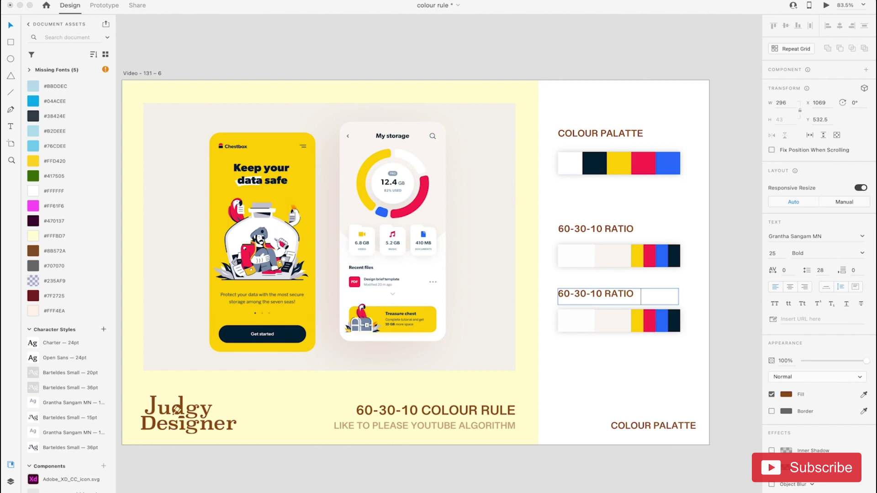
{"action": "type", "text": "(REVERED"}
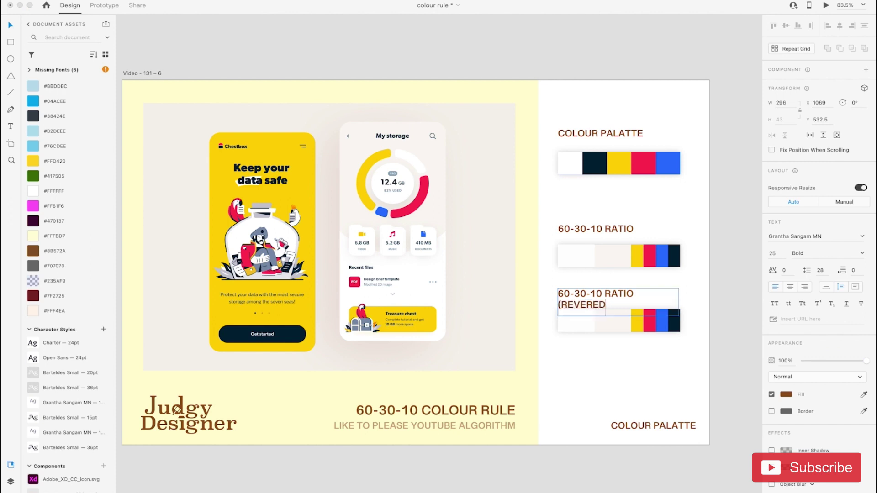
{"action": "key", "text": "Escape"}
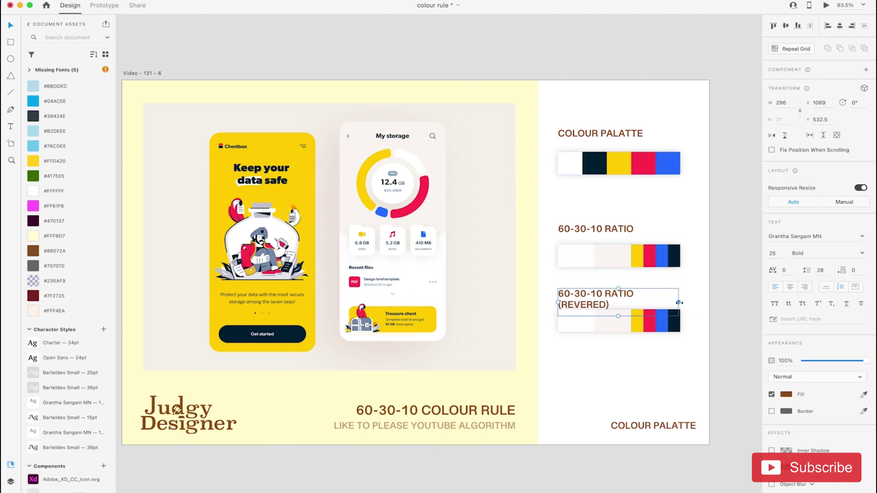
{"action": "left_click_drag", "start_coordinate": [678, 303], "coordinate": [695, 297]}
{"action": "left_click", "coordinate": [671, 348]}
Fill both halves of the duplicated bar's 60% swatch with the yellow sampled from the Keep your data safe screen
{"action": "scroll", "coordinate": [587, 358], "scroll_direction": "up", "scroll_amount": 3}
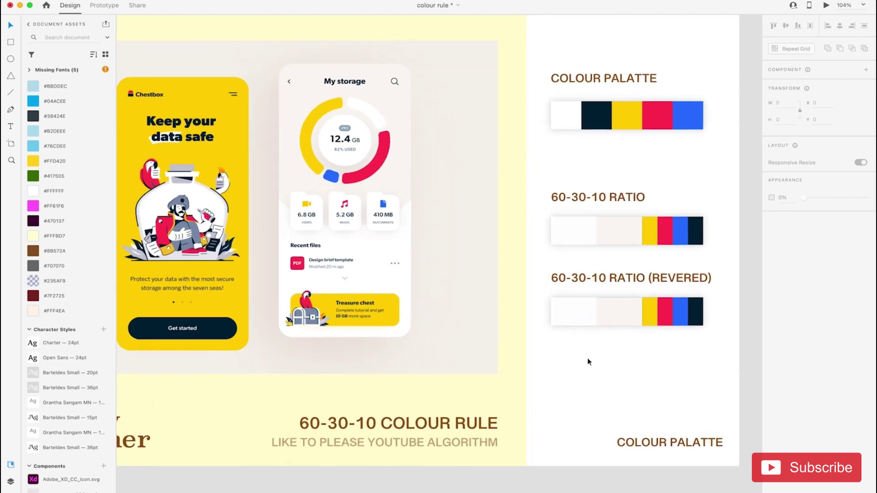
{"action": "scroll", "coordinate": [587, 357], "scroll_direction": "left", "scroll_amount": 3}
{"action": "scroll", "coordinate": [588, 358], "scroll_direction": "up", "scroll_amount": 1}
{"action": "left_click", "coordinate": [650, 344]}
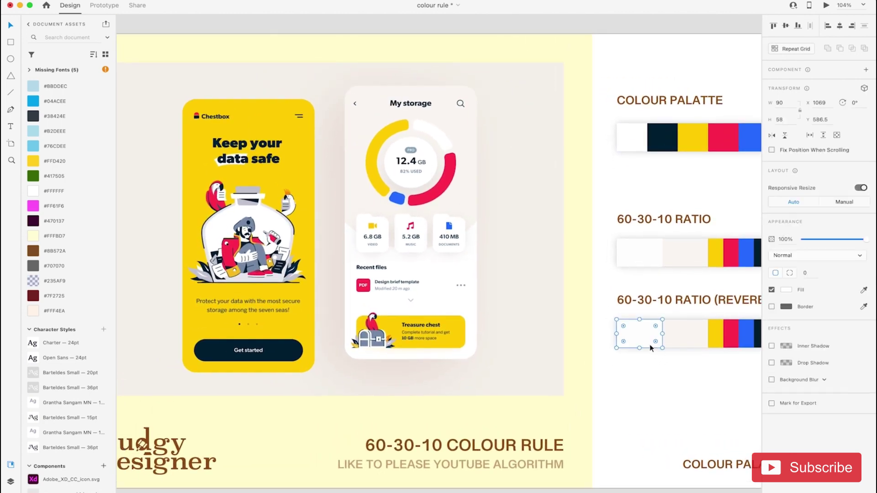
{"action": "left_click", "coordinate": [864, 291]}
{"action": "left_click", "coordinate": [297, 323]}
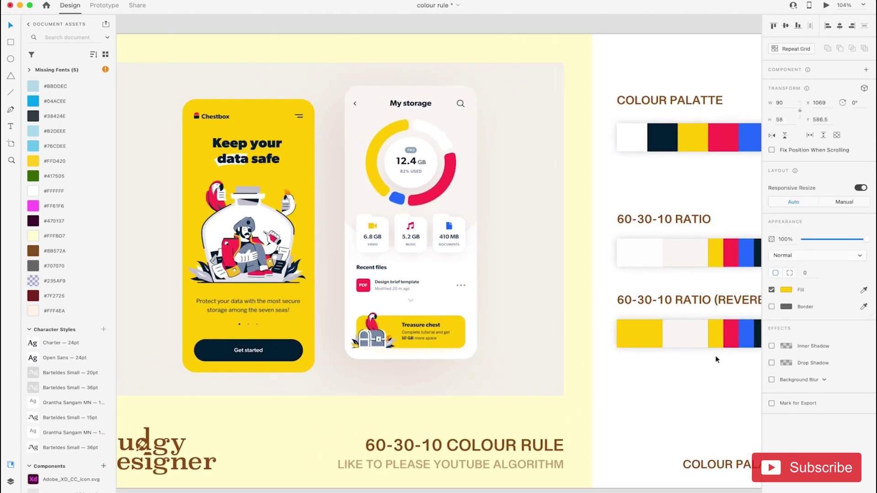
{"action": "left_click", "coordinate": [692, 341]}
{"action": "left_click", "coordinate": [863, 291]}
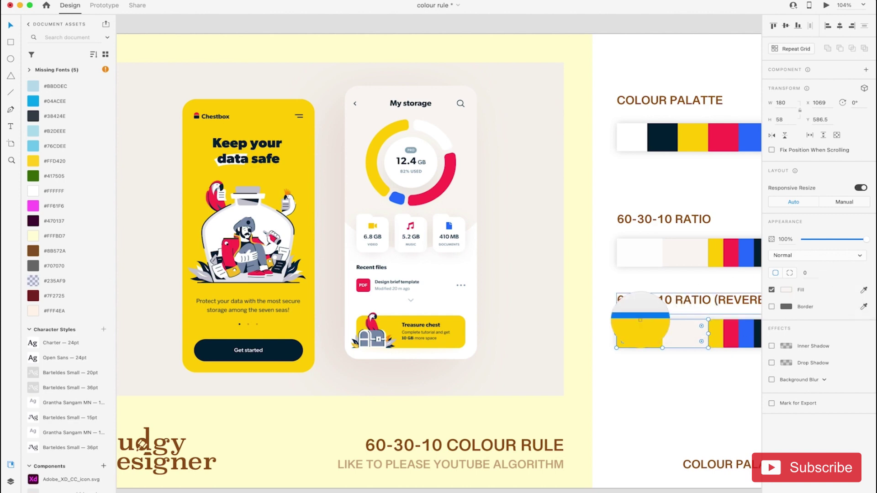
{"action": "left_click", "coordinate": [640, 319]}
{"action": "left_click", "coordinate": [673, 388]}
Fill the first third of the duplicated bar's 30% swatch with the grey-blue sampled from the jar illustration
{"action": "scroll", "coordinate": [674, 388], "scroll_direction": "right", "scroll_amount": 3}
{"action": "scroll", "coordinate": [673, 388], "scroll_direction": "down", "scroll_amount": 1}
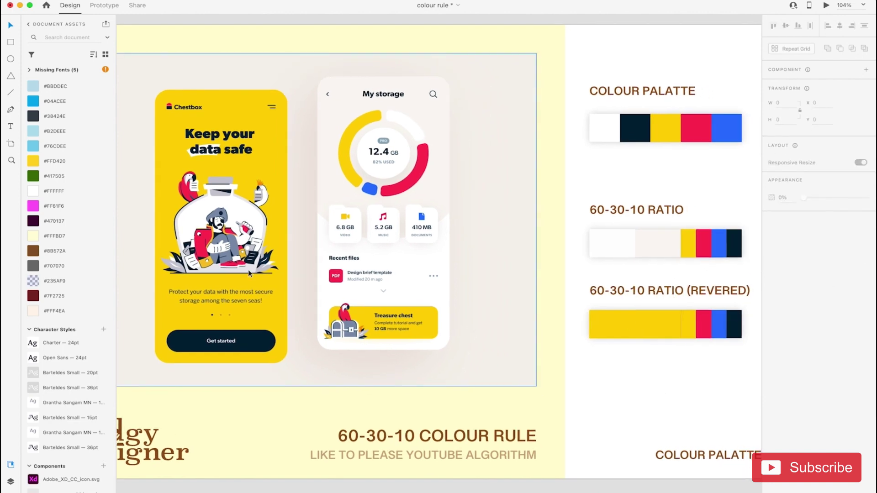
{"action": "left_click", "coordinate": [689, 334]}
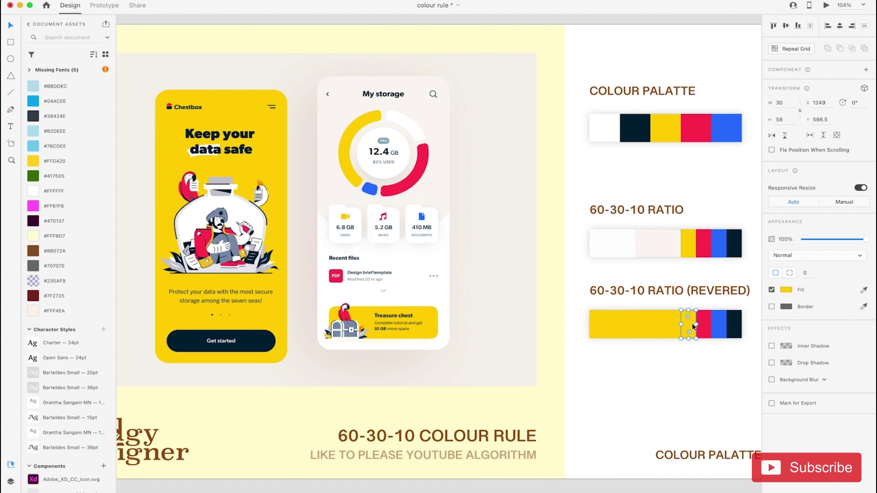
{"action": "left_click", "coordinate": [863, 291]}
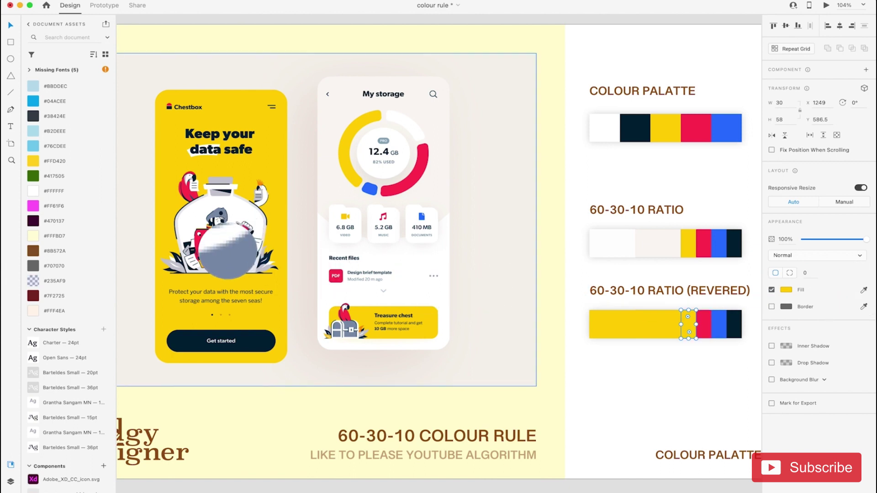
{"action": "left_click", "coordinate": [228, 253]}
{"action": "left_click", "coordinate": [657, 388]}
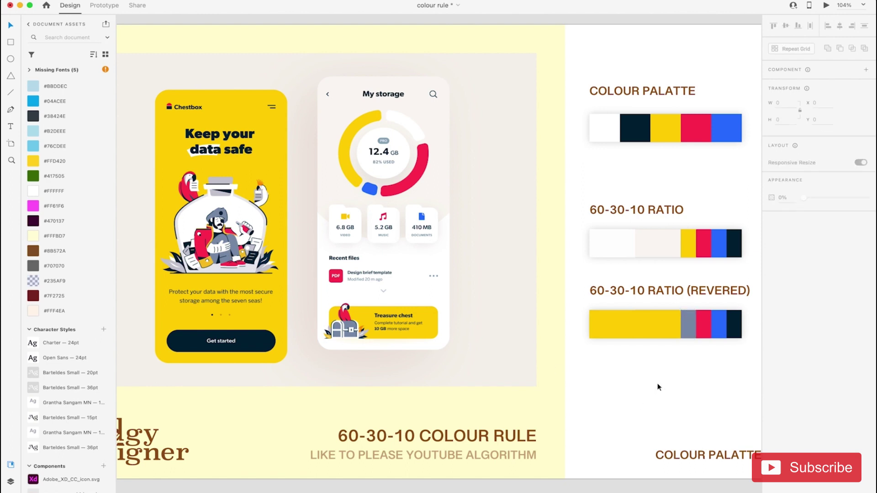
Try filling the last third of the duplicated bar's 30% swatch with the dark navy sampled from the illustration
{"action": "left_click", "coordinate": [703, 331]}
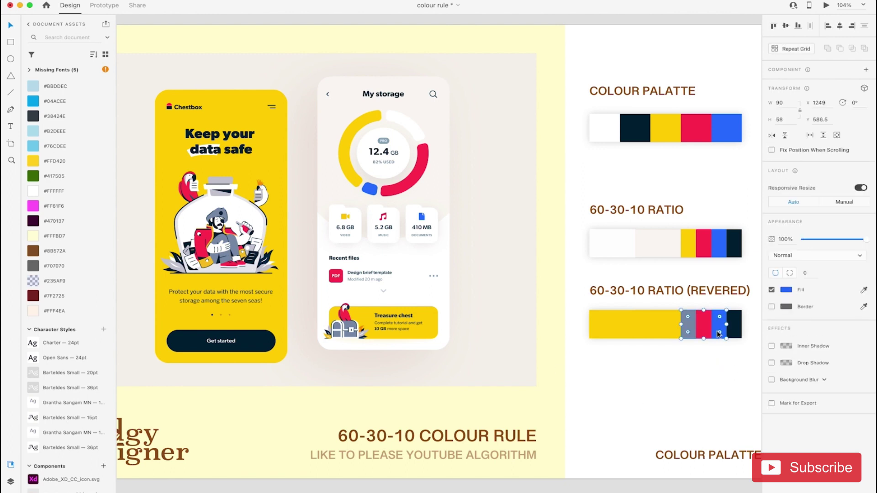
{"action": "left_click", "coordinate": [863, 291]}
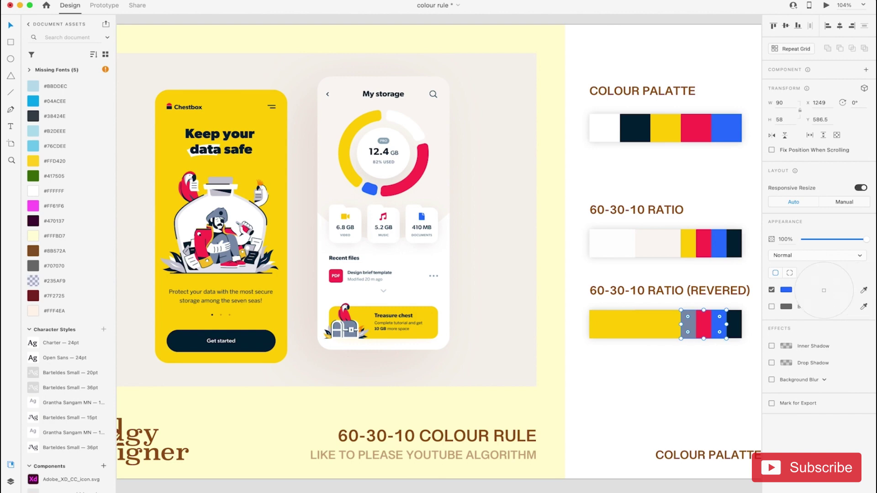
{"action": "left_click", "coordinate": [268, 256]}
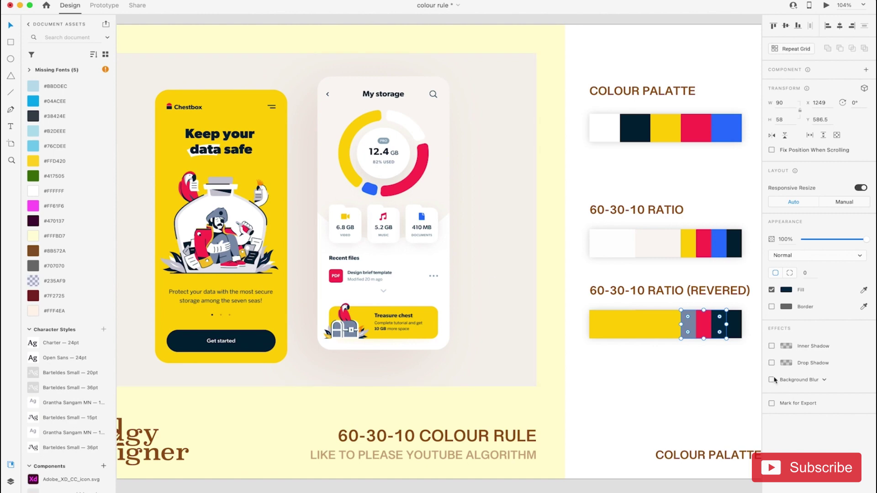
{"action": "left_click", "coordinate": [720, 363]}
{"action": "left_click", "coordinate": [731, 328]}
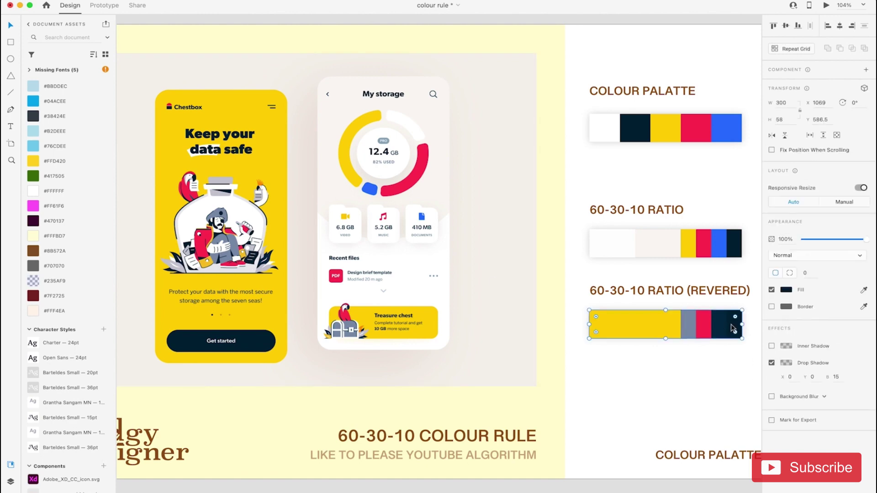
{"action": "left_click", "coordinate": [721, 343]}
Fill the underlying 30% swatch of the duplicated bar with the illustration's grey-blue and delete the red segment over it
{"action": "double_click", "coordinate": [723, 328]}
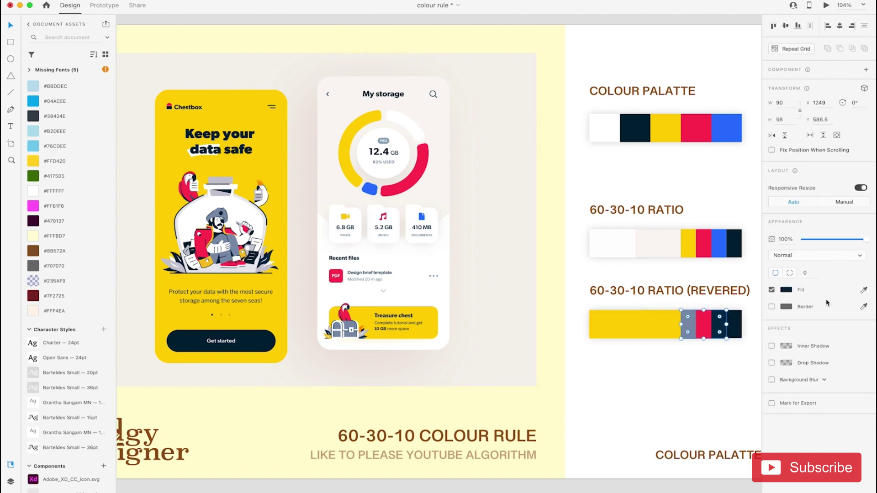
{"action": "left_click", "coordinate": [863, 290]}
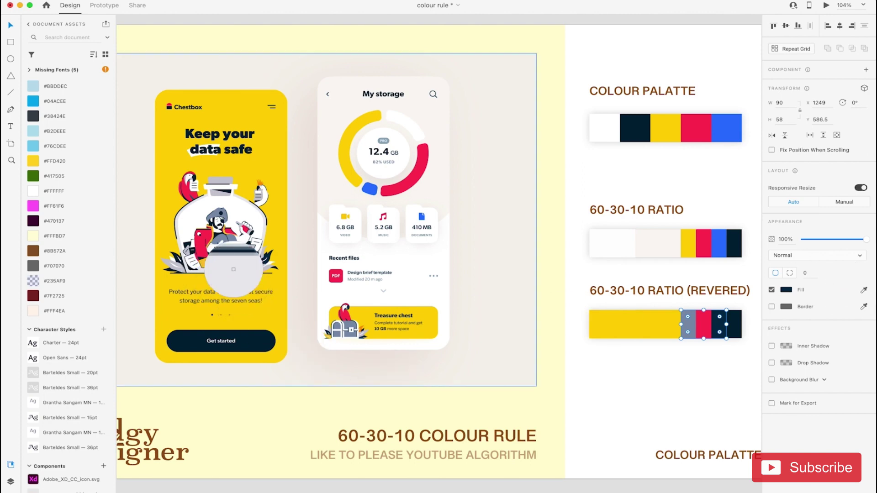
{"action": "left_click", "coordinate": [230, 259]}
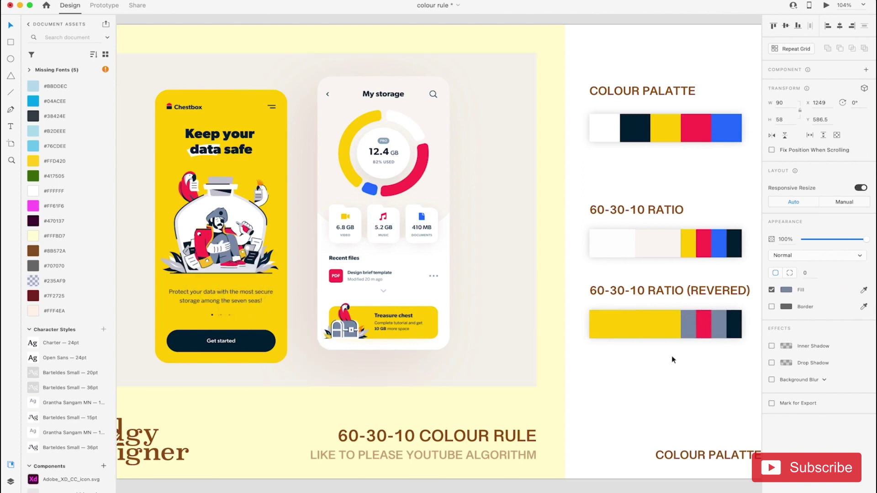
{"action": "left_click", "coordinate": [708, 335]}
{"action": "key", "text": "Delete"}
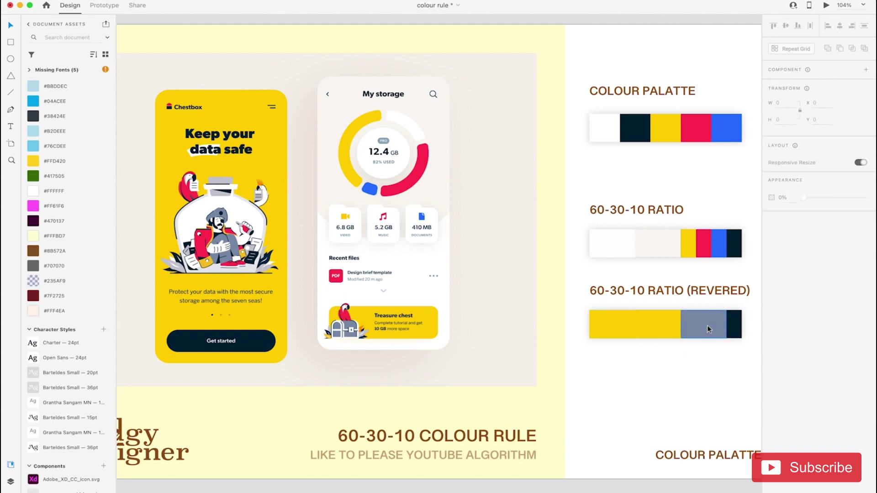
Try reducing the grey-blue 30% swatch to a width of 45, and undo the change
{"action": "left_click", "coordinate": [714, 329]}
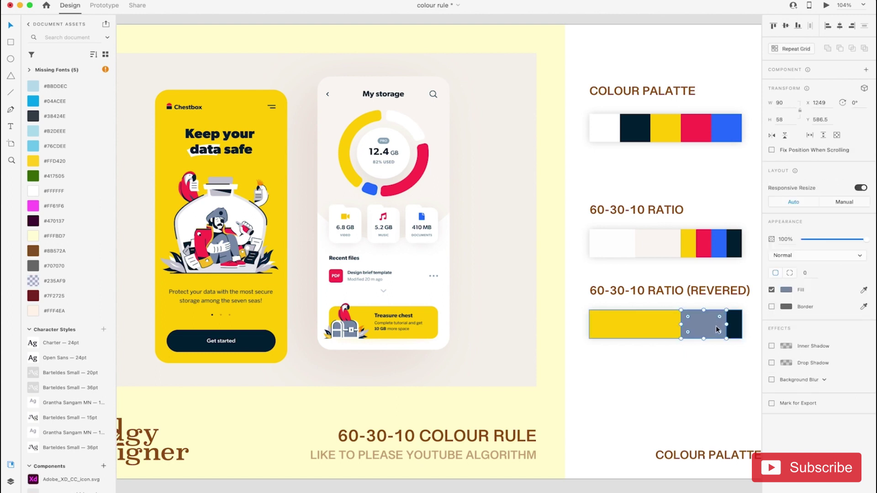
{"action": "left_click", "coordinate": [785, 102]}
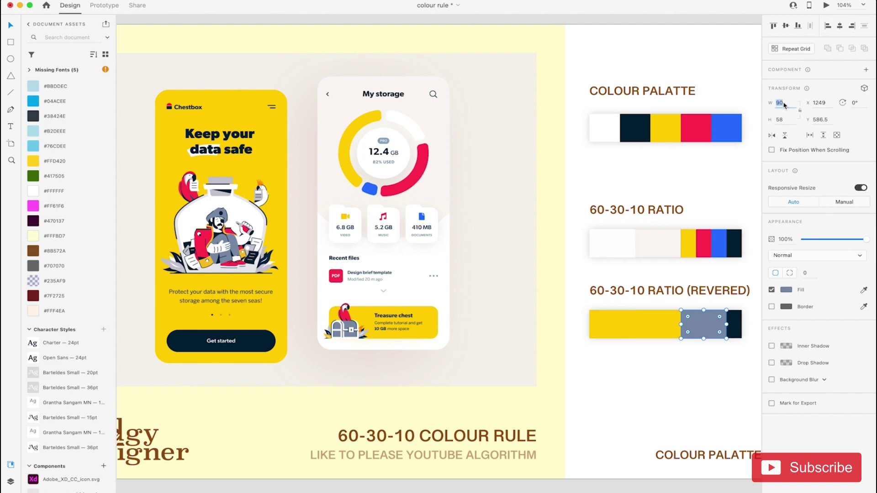
{"action": "type", "text": "45"}
{"action": "key", "text": "Return"}
{"action": "key", "text": "super+z"}
Fill the second half of the reversed Chestbox bar's 30% swatch with the red sampled from the jar illustration
{"action": "left_click", "coordinate": [864, 290]}
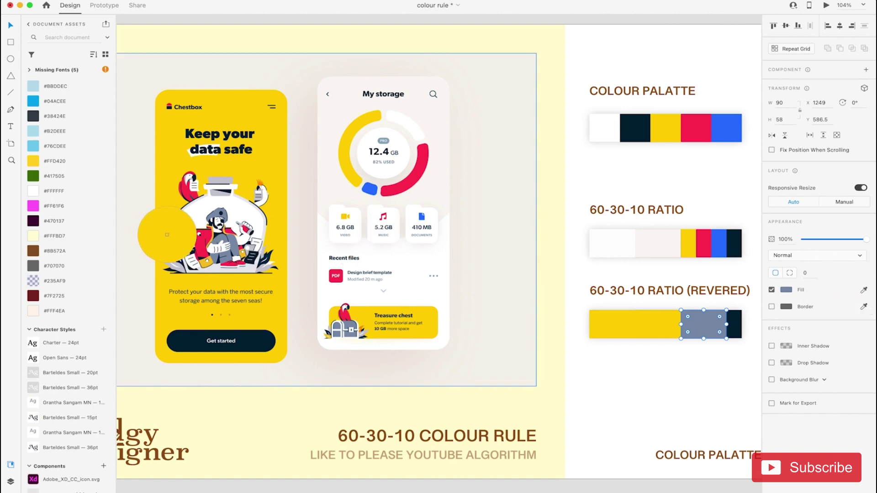
{"action": "left_click", "coordinate": [208, 233]}
{"action": "left_click", "coordinate": [651, 391]}
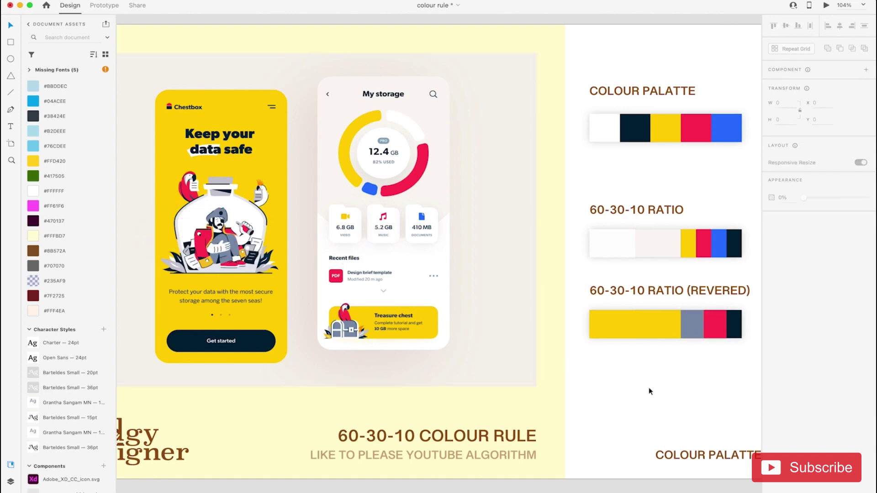
{"action": "left_click", "coordinate": [734, 330]}
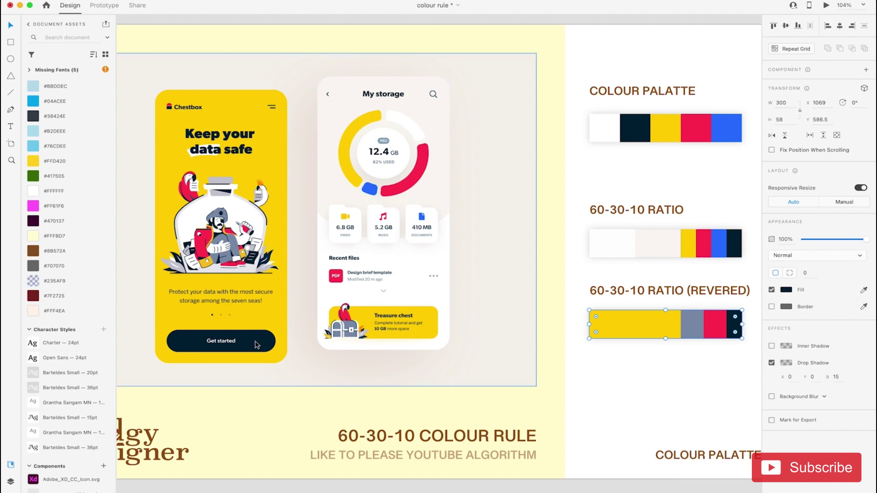
{"action": "scroll", "coordinate": [693, 349], "scroll_direction": "right", "scroll_amount": 5}
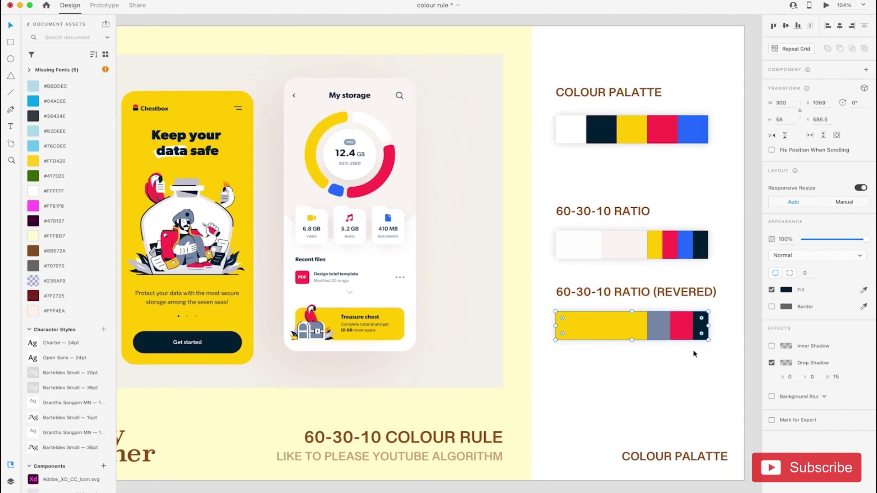
{"action": "scroll", "coordinate": [693, 353], "scroll_direction": "left", "scroll_amount": 3}
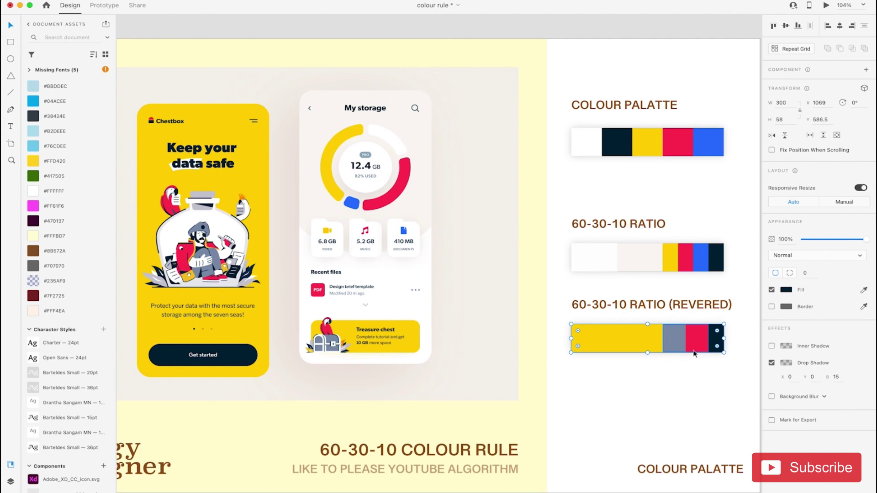
{"action": "left_click", "coordinate": [687, 370]}
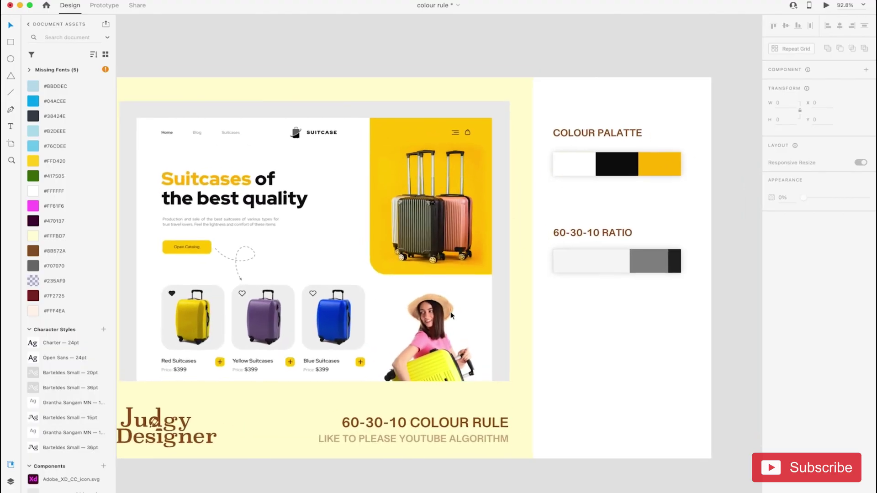
Fill the 60% swatch of the suitcase design's ratio bar with the white sampled from its colour palette
{"action": "scroll", "coordinate": [450, 315], "scroll_direction": "left", "scroll_amount": 1}
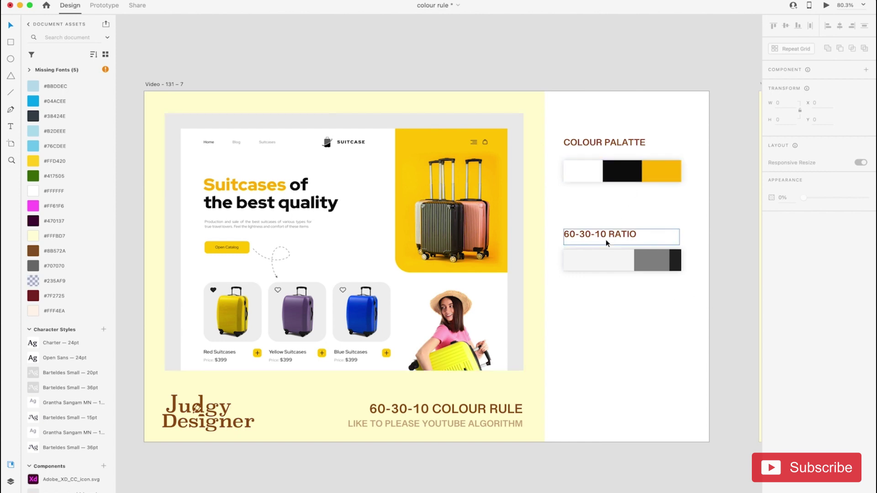
{"action": "scroll", "coordinate": [635, 297], "scroll_direction": "up", "scroll_amount": 2}
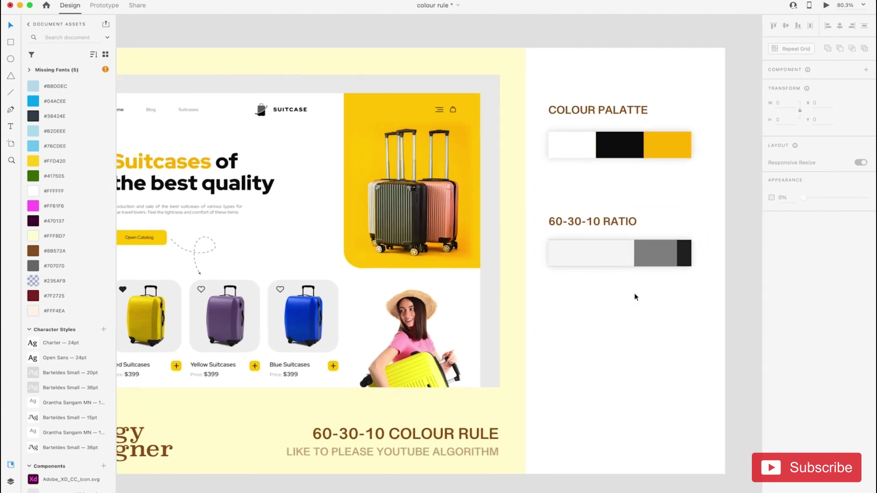
{"action": "scroll", "coordinate": [634, 296], "scroll_direction": "left", "scroll_amount": 2}
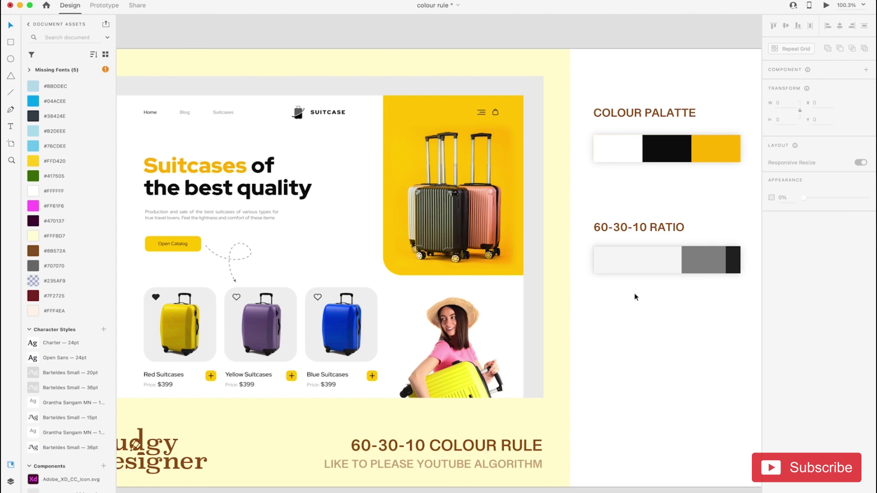
{"action": "left_click", "coordinate": [645, 260]}
{"action": "left_click", "coordinate": [863, 291]}
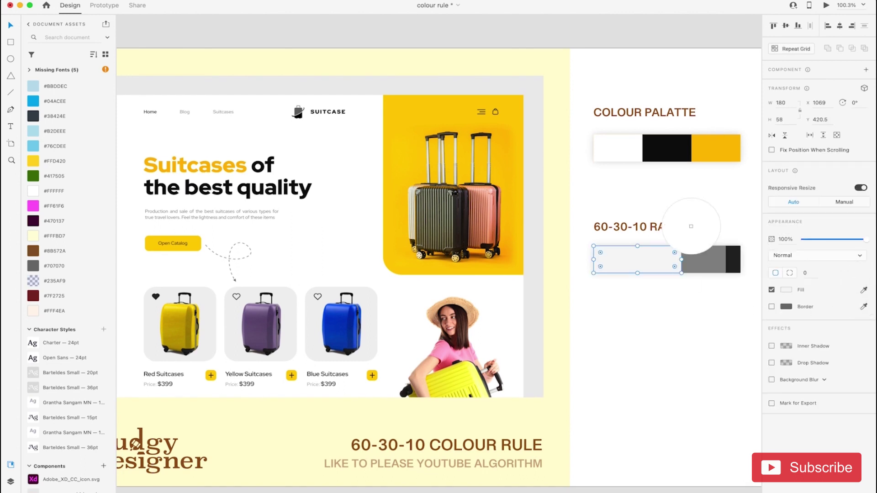
{"action": "left_click", "coordinate": [621, 151]}
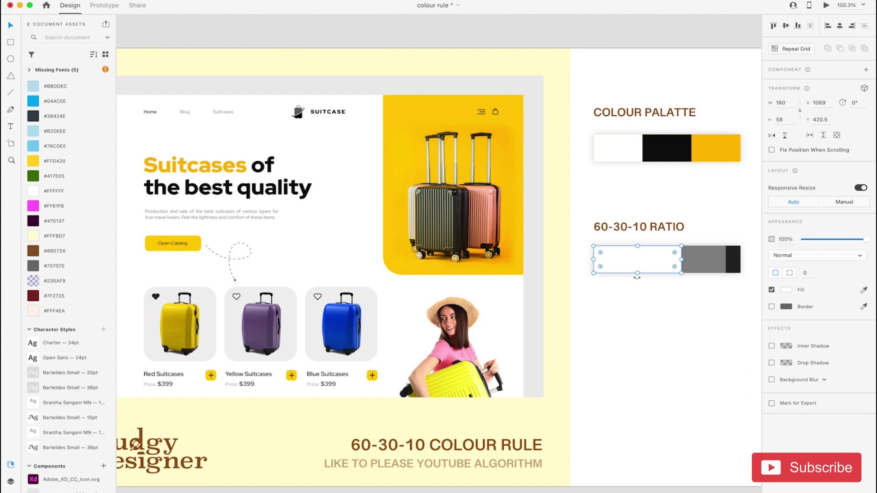
Fill the suitcase bar's 30% swatch with the black sampled from the design's heading
{"action": "left_click", "coordinate": [716, 264]}
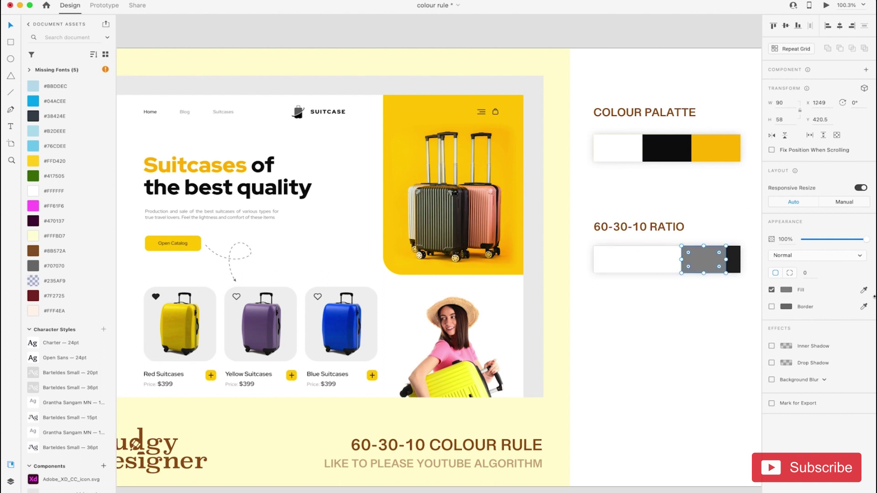
{"action": "left_click", "coordinate": [863, 290]}
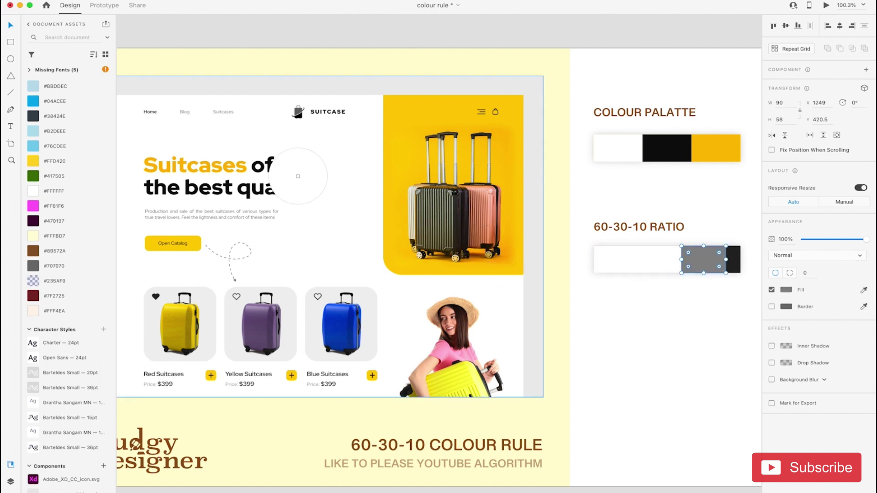
{"action": "left_click", "coordinate": [301, 186]}
{"action": "left_click", "coordinate": [706, 323]}
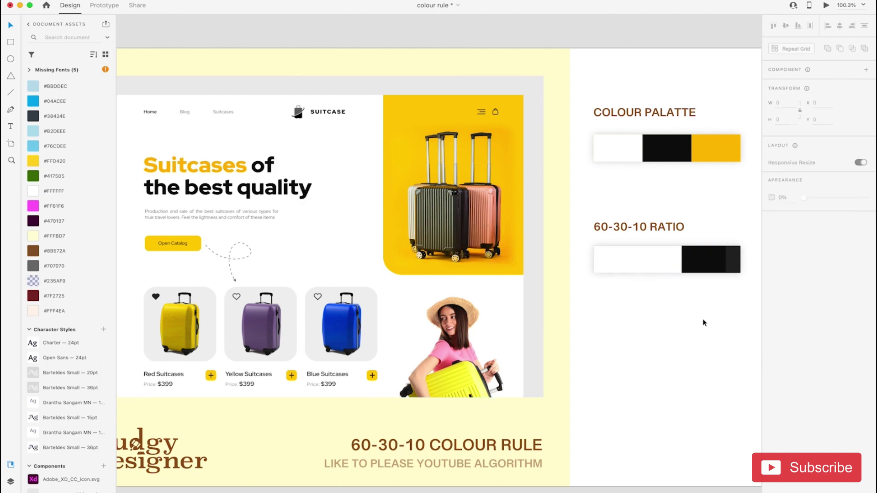
Fill the suitcase bar's 10% swatch with the orange-yellow sampled from its colour palette
{"action": "left_click", "coordinate": [736, 267]}
{"action": "left_click", "coordinate": [864, 290]}
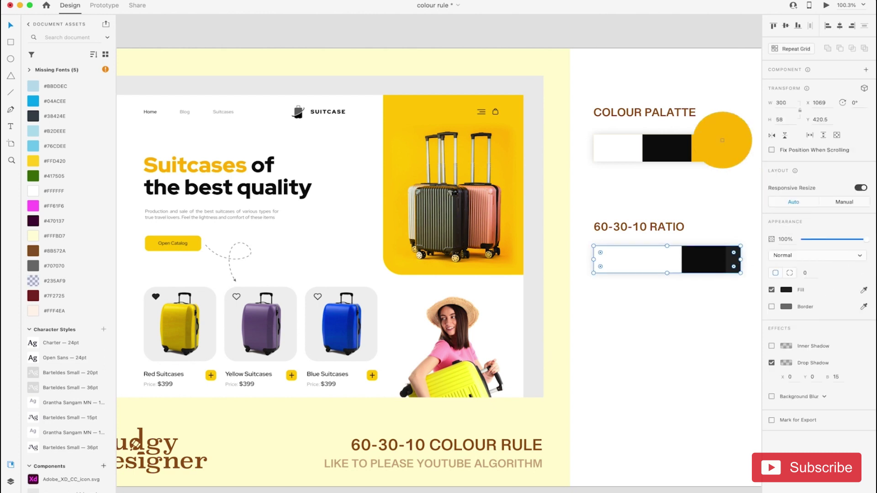
{"action": "left_click", "coordinate": [715, 141]}
{"action": "left_click", "coordinate": [678, 343]}
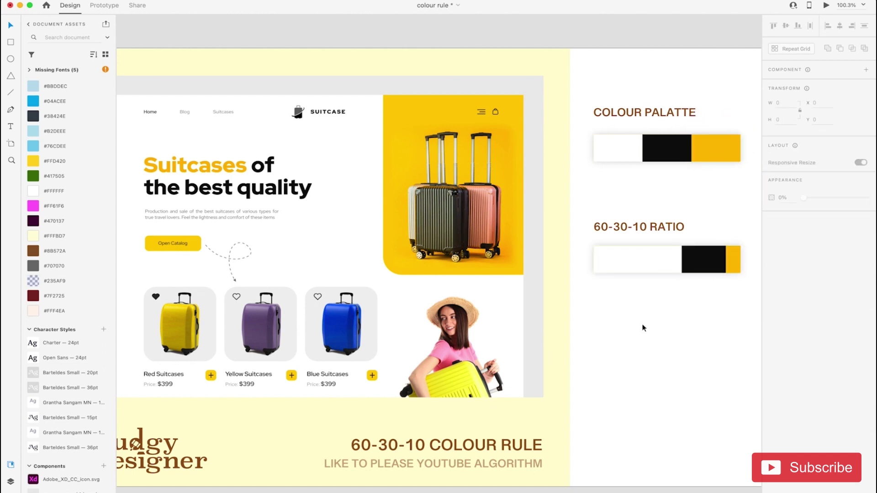
Fill the 60% swatch of the Tesla Phone design's ratio bar with the light grey sampled from the Mining screen
{"action": "scroll", "coordinate": [644, 328], "scroll_direction": "up", "scroll_amount": 1}
{"action": "scroll", "coordinate": [644, 329], "scroll_direction": "right", "scroll_amount": 1}
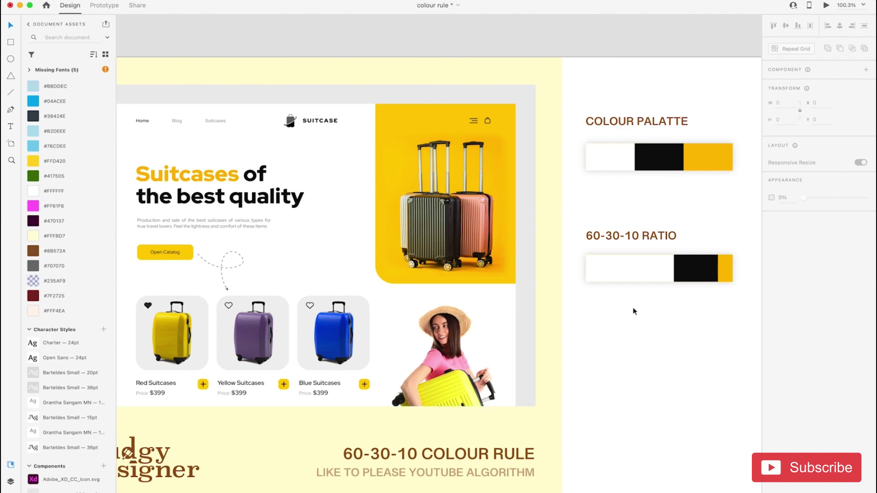
{"action": "scroll", "coordinate": [633, 311], "scroll_direction": "down", "scroll_amount": 3}
{"action": "scroll", "coordinate": [630, 311], "scroll_direction": "right", "scroll_amount": 10}
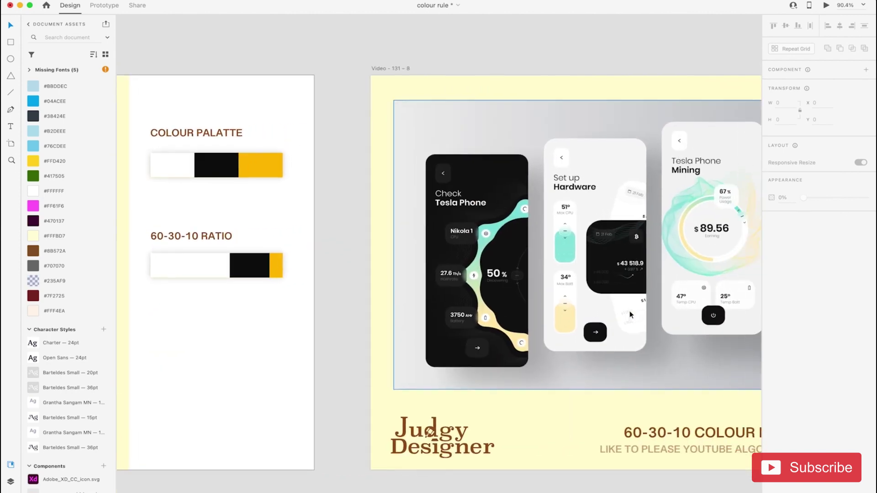
{"action": "scroll", "coordinate": [629, 314], "scroll_direction": "up", "scroll_amount": 2}
{"action": "scroll", "coordinate": [629, 310], "scroll_direction": "right", "scroll_amount": 5}
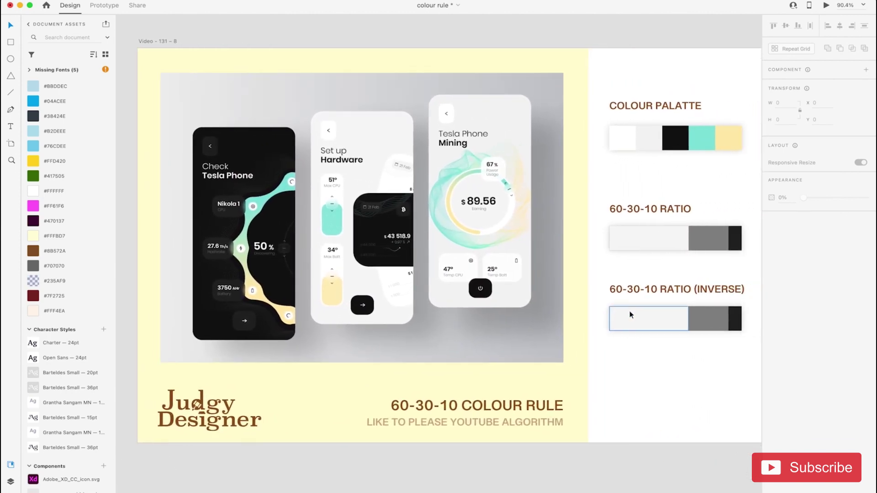
{"action": "scroll", "coordinate": [629, 310], "scroll_direction": "left", "scroll_amount": 1}
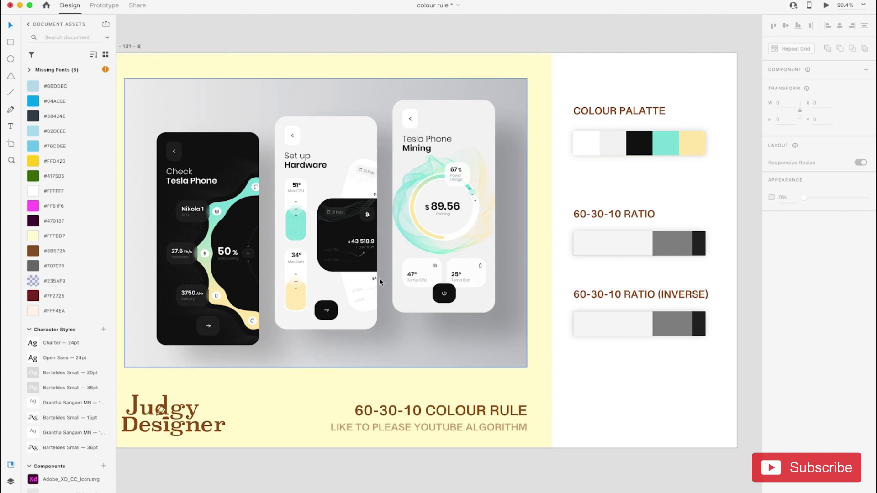
{"action": "left_click", "coordinate": [614, 243]}
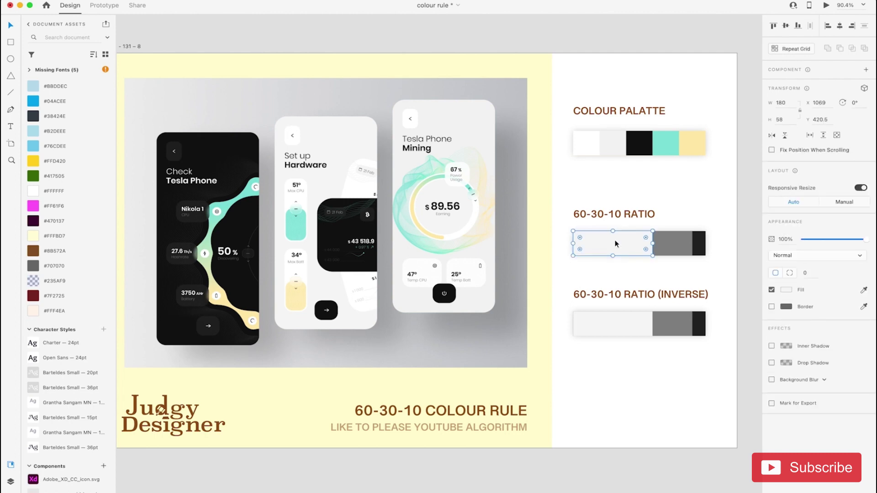
{"action": "left_click", "coordinate": [864, 289]}
{"action": "left_click", "coordinate": [491, 136]}
Set a copy of the Tesla bar's 60% swatch to a width of 90 and fill it with the back button's white
{"action": "left_click", "coordinate": [793, 105]}
{"action": "key", "text": "BackSpace"}
{"action": "key", "text": "BackSpace"}
{"action": "key", "text": "BackSpace"}
{"action": "type", "text": "90"}
{"action": "key", "text": "Return"}
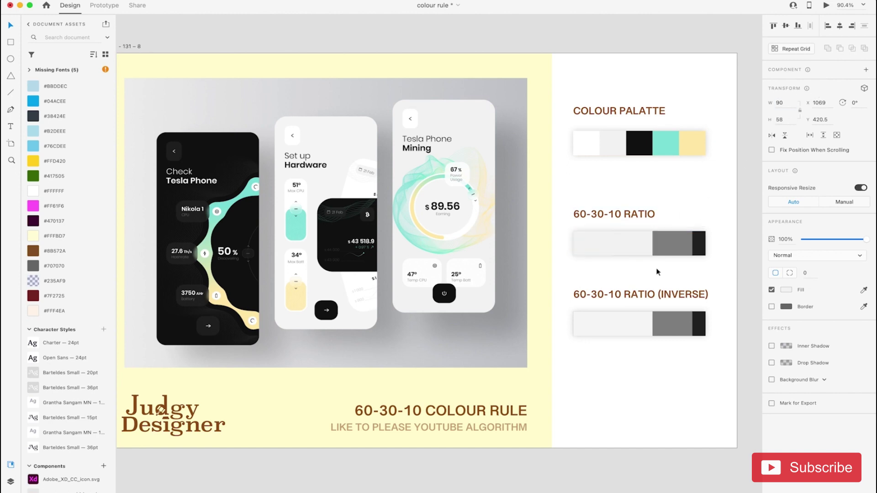
{"action": "left_click", "coordinate": [863, 290]}
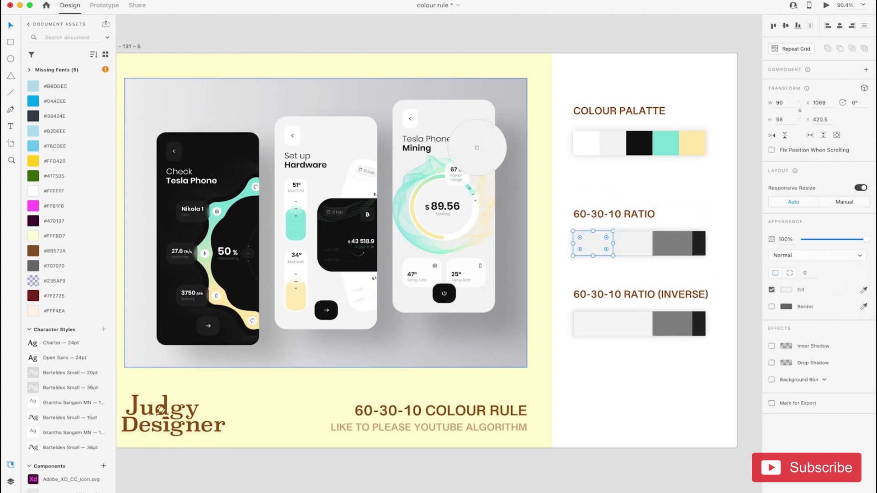
{"action": "left_click", "coordinate": [413, 121]}
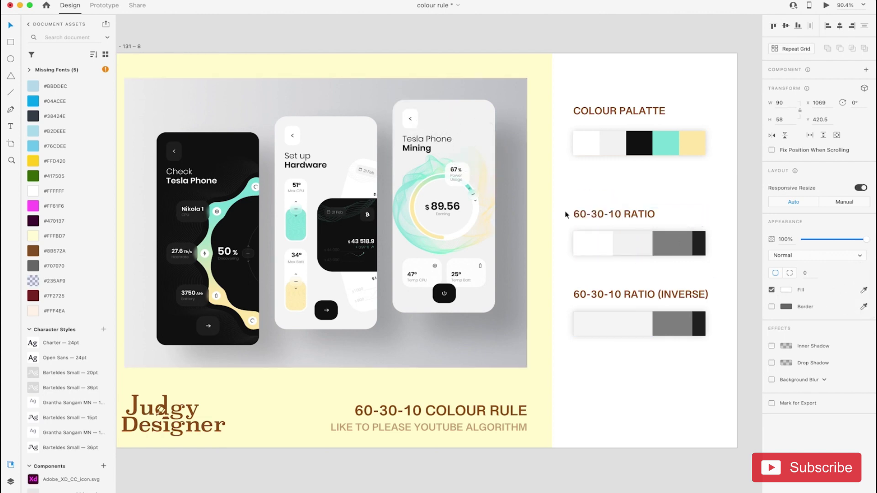
{"action": "left_click", "coordinate": [615, 274]}
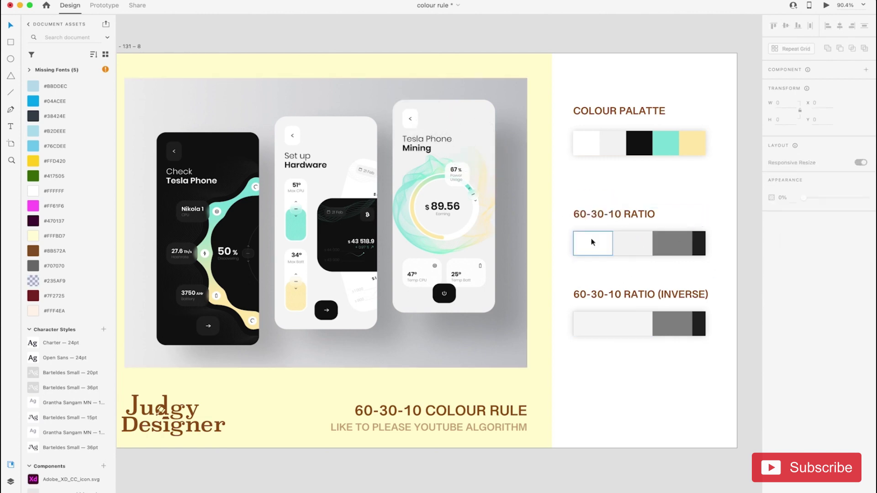
Fill the Tesla bar's 30% swatch with the mint green sampled from the colour palette
{"action": "left_click", "coordinate": [680, 256]}
{"action": "left_click", "coordinate": [864, 290]}
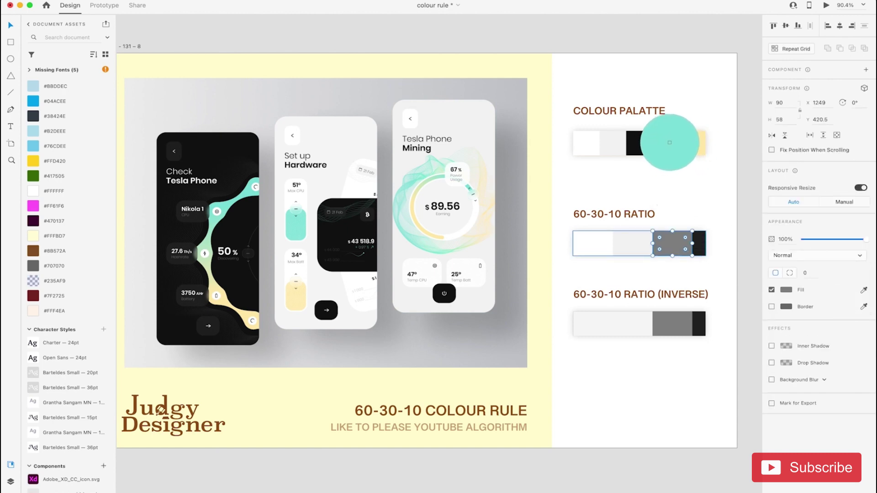
{"action": "left_click", "coordinate": [671, 146]}
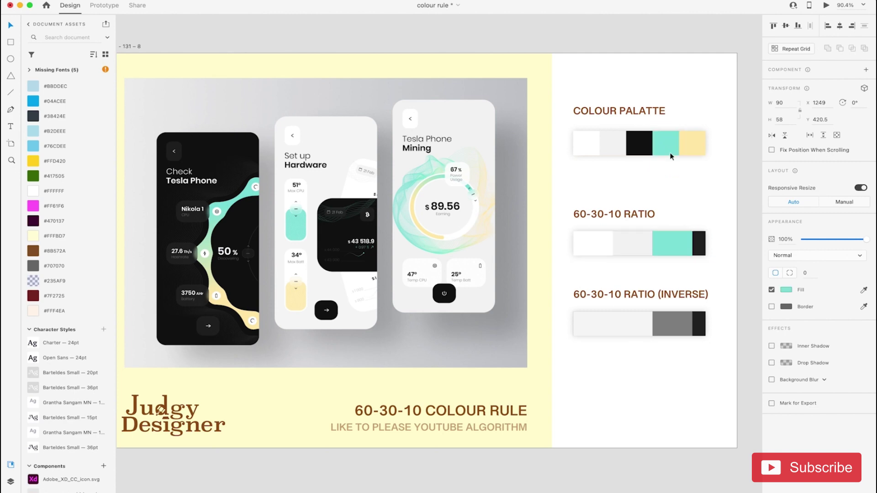
{"action": "left_click", "coordinate": [711, 192]}
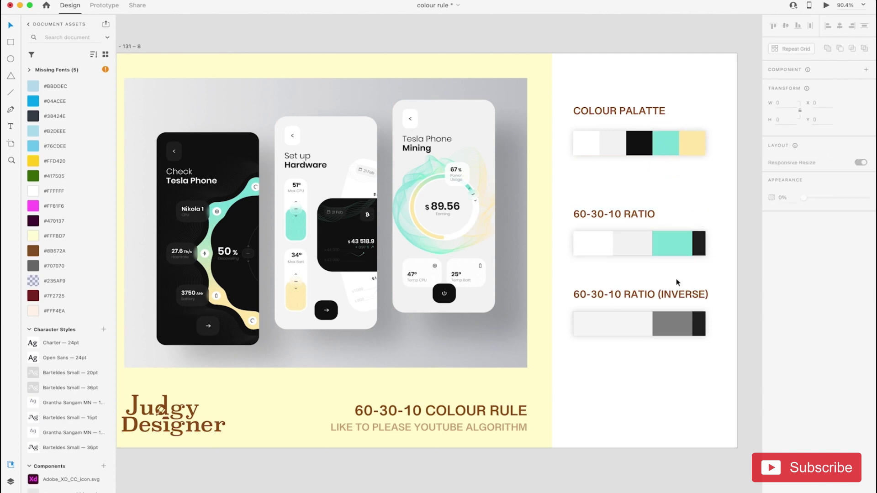
Halve the width of the mint swatch copy with 90/2 and fill the full swatch beneath it with the palette's pale yellow
{"action": "scroll", "coordinate": [677, 281], "scroll_direction": "up", "scroll_amount": 2}
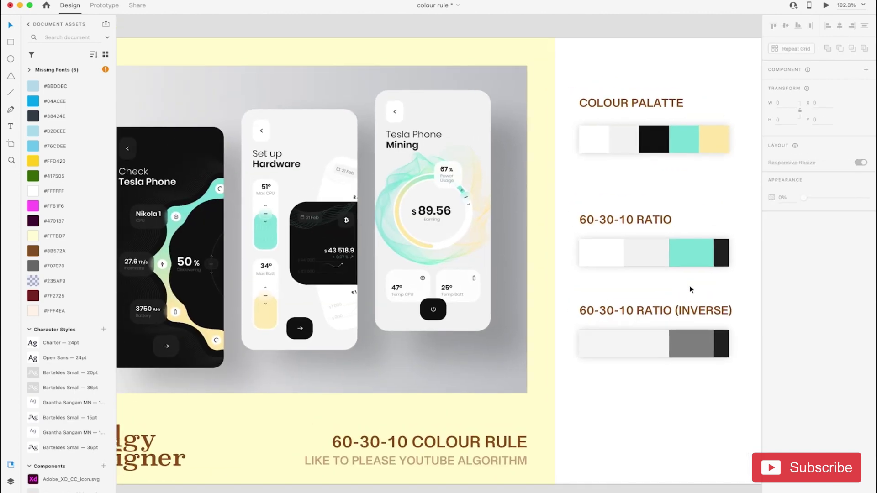
{"action": "left_click", "coordinate": [697, 256]}
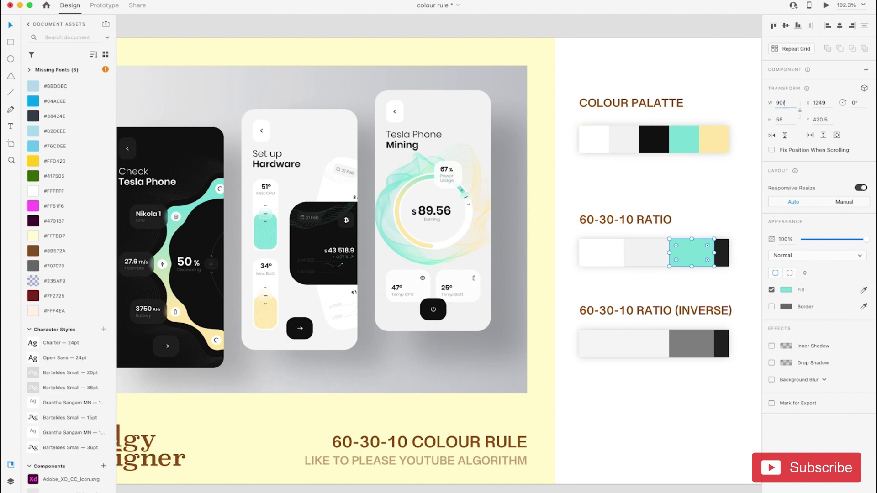
{"action": "type", "text": "2"}
{"action": "key", "text": "Return"}
{"action": "key", "text": "cmd+z"}
{"action": "left_click", "coordinate": [863, 290]}
{"action": "left_click", "coordinate": [714, 140]}
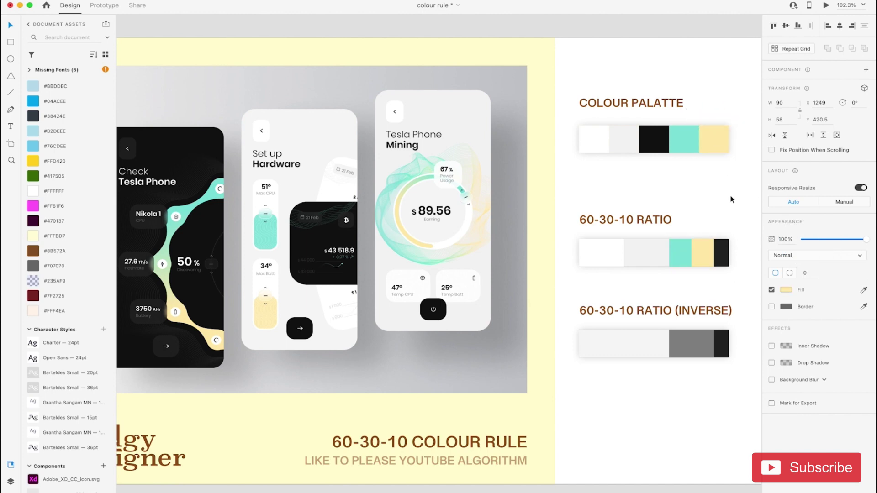
{"action": "left_click", "coordinate": [733, 208]}
Fill the Tesla bar's 10% swatch with the black sampled from the colour palette
{"action": "left_click", "coordinate": [726, 249]}
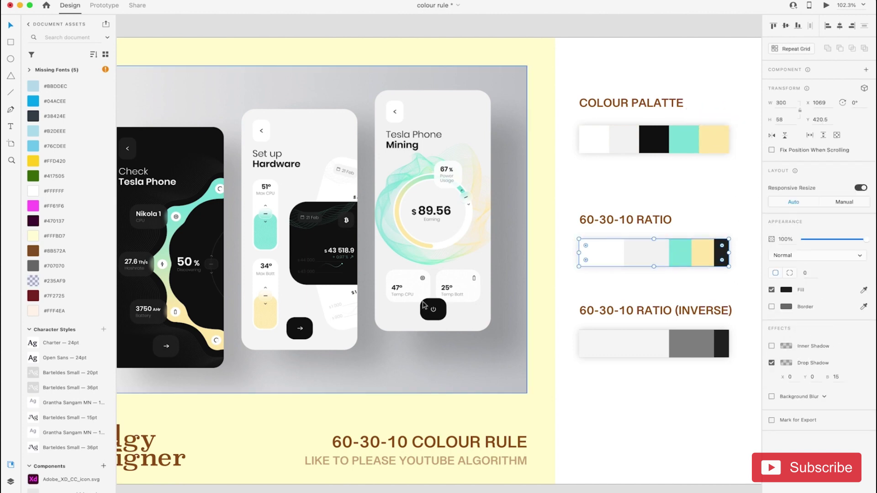
{"action": "left_click", "coordinate": [864, 289]}
{"action": "left_click", "coordinate": [652, 141]}
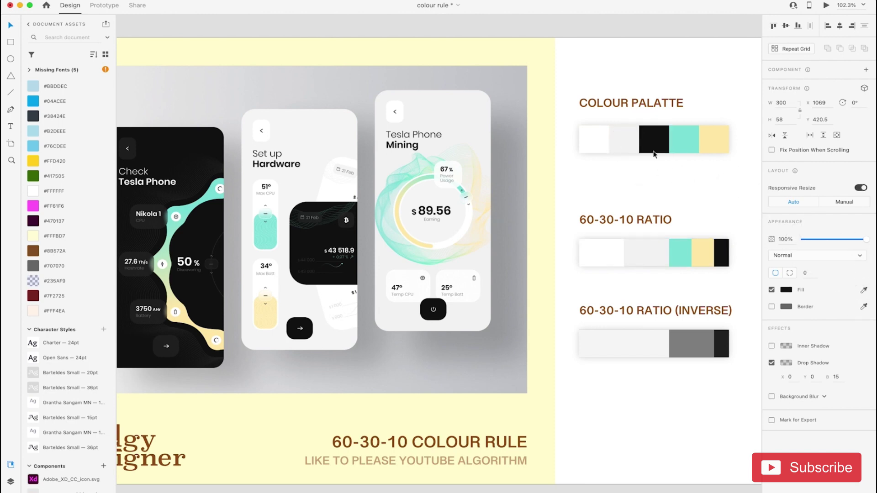
{"action": "left_click", "coordinate": [697, 191]}
Fill the 60% swatch of the Tesla design's inverse ratio bar with the black sampled from the colour palette
{"action": "scroll", "coordinate": [696, 191], "scroll_direction": "down", "scroll_amount": 3}
{"action": "scroll", "coordinate": [697, 191], "scroll_direction": "right", "scroll_amount": 1}
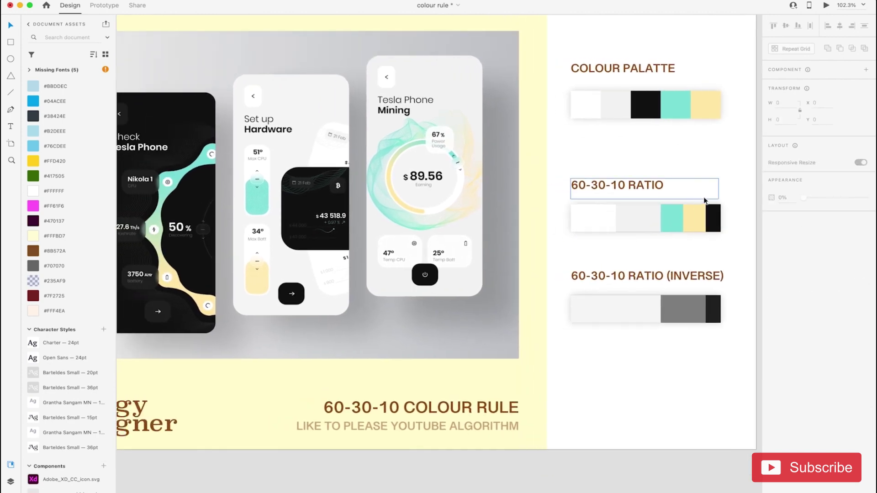
{"action": "scroll", "coordinate": [705, 201], "scroll_direction": "left", "scroll_amount": 1}
{"action": "scroll", "coordinate": [705, 201], "scroll_direction": "up", "scroll_amount": 1}
{"action": "left_click", "coordinate": [648, 297]}
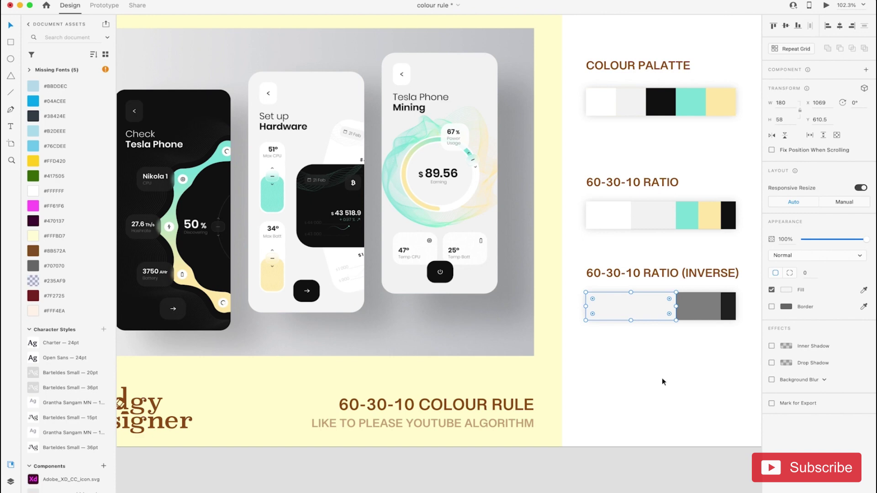
{"action": "left_click", "coordinate": [864, 290]}
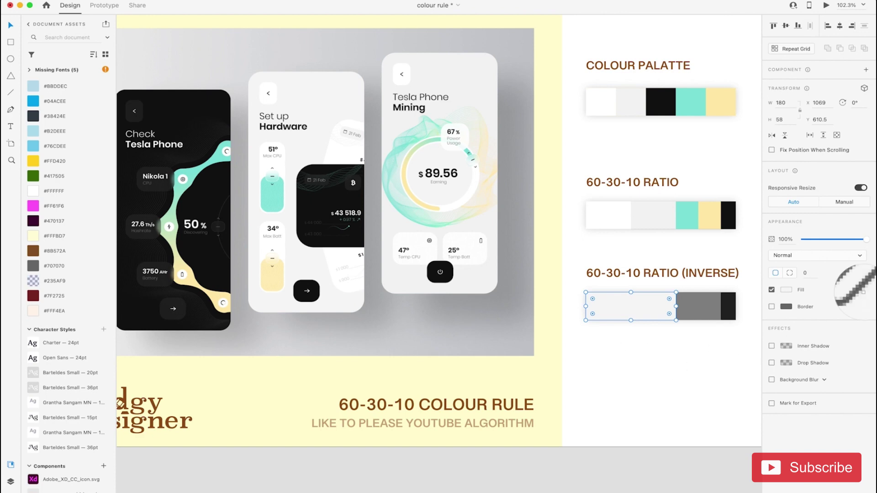
{"action": "left_click", "coordinate": [666, 110]}
{"action": "left_click", "coordinate": [692, 173]}
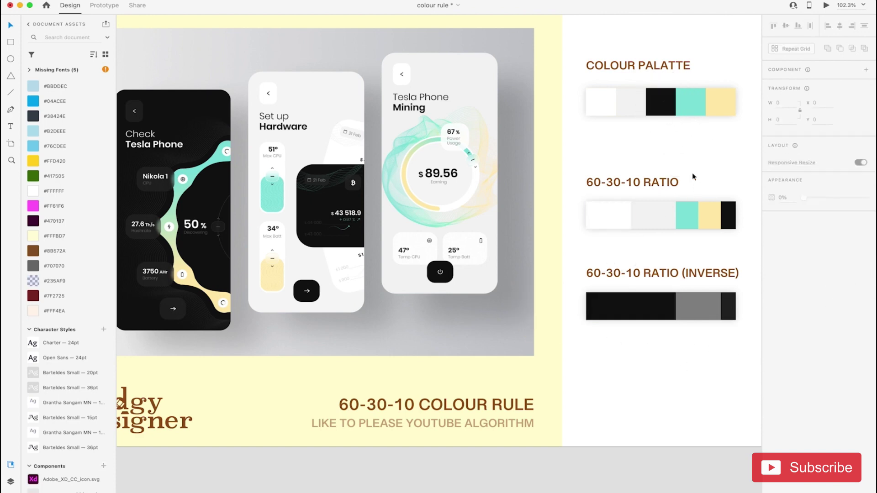
Copy the 90-wide white swatch from the Tesla ratio bar onto the start of the inverse bar's 60% section
{"action": "scroll", "coordinate": [578, 280], "scroll_direction": "left", "scroll_amount": 5}
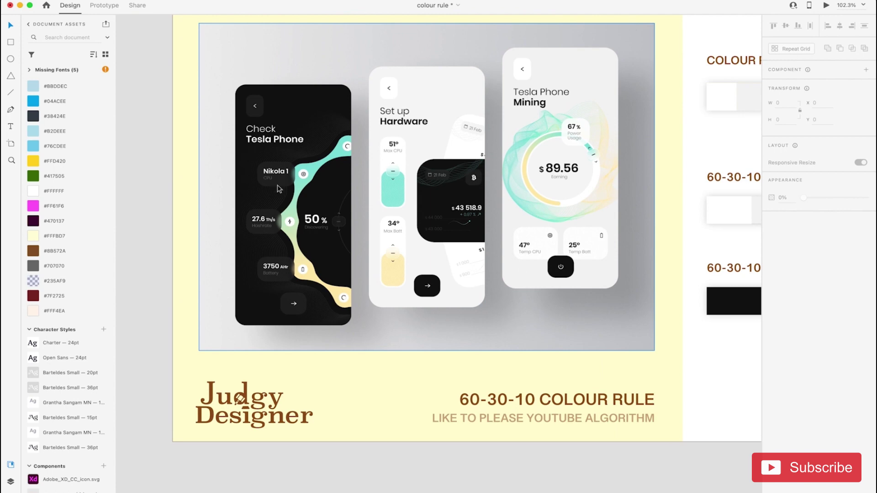
{"action": "scroll", "coordinate": [280, 189], "scroll_direction": "right", "scroll_amount": 2}
{"action": "left_click", "coordinate": [703, 301]}
{"action": "scroll", "coordinate": [700, 210], "scroll_direction": "right", "scroll_amount": 1}
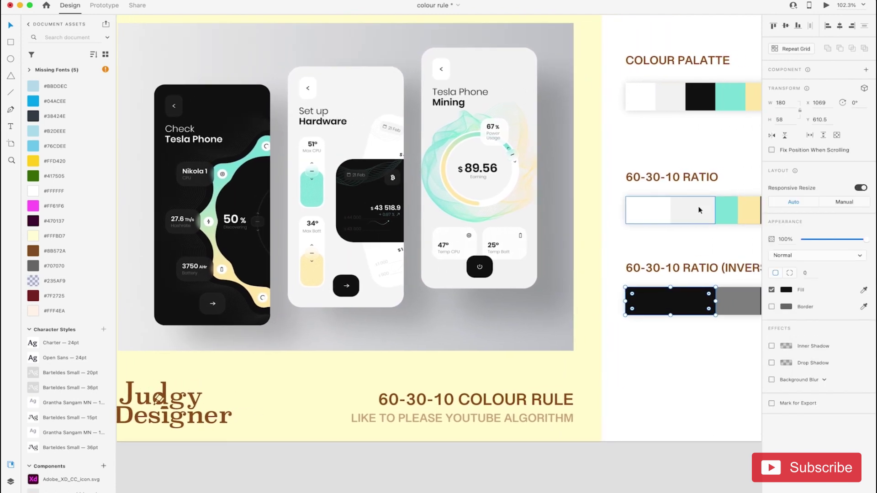
{"action": "left_click", "coordinate": [701, 214]}
{"action": "left_click_drag", "start_coordinate": [659, 211], "coordinate": [661, 303]}
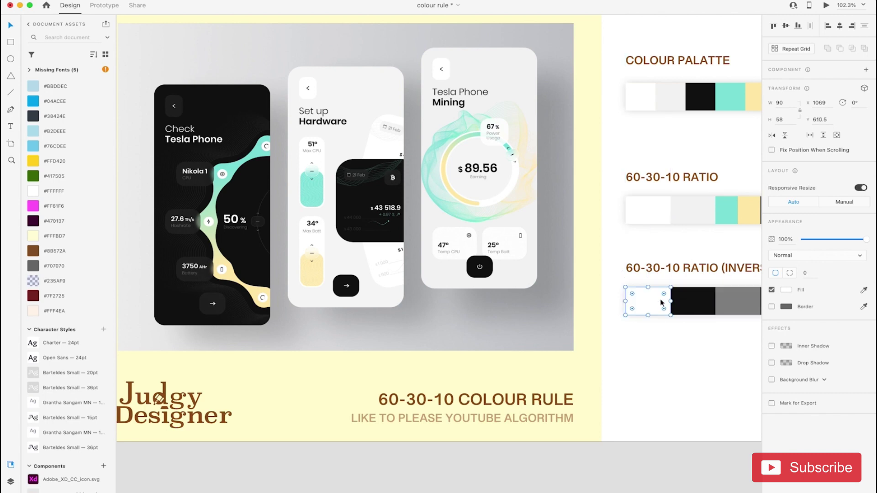
Fill the copied half-width swatch with the adjacent black and the full 60% swatch beneath it with a slightly lighter black
{"action": "left_click", "coordinate": [863, 289]}
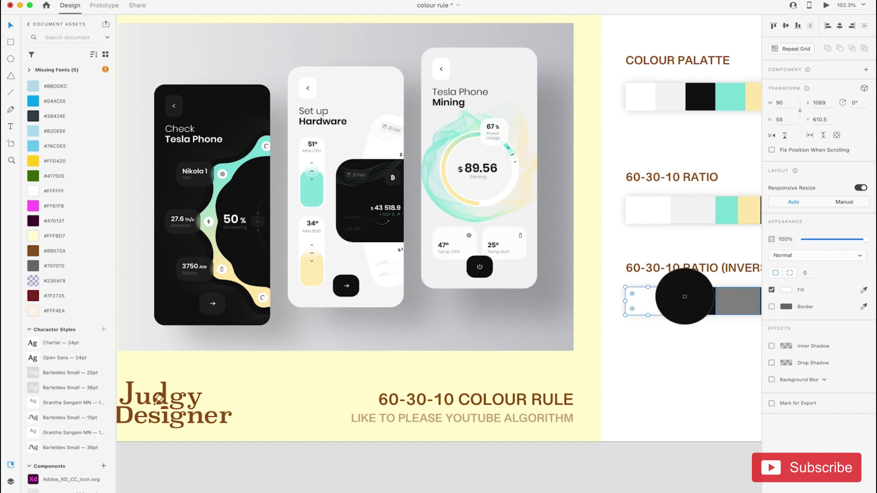
{"action": "left_click", "coordinate": [684, 296]}
{"action": "left_click", "coordinate": [863, 289]}
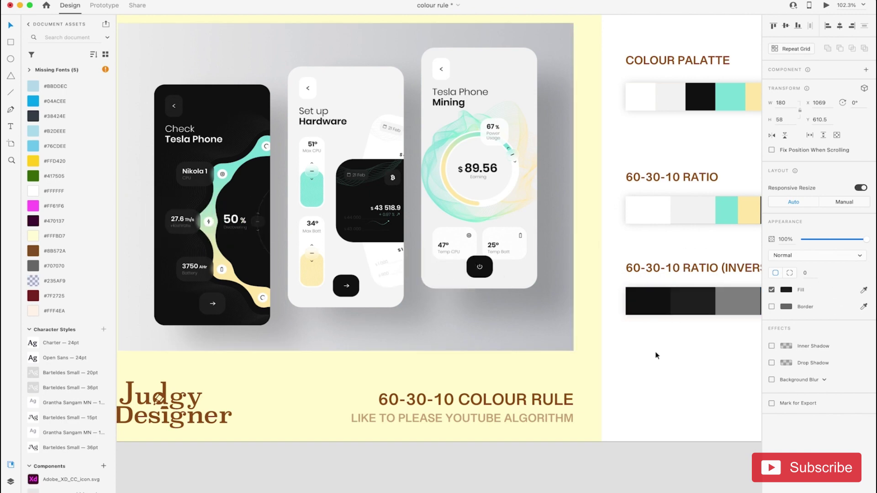
{"action": "left_click", "coordinate": [684, 364]}
Copy the mint and pale yellow swatches onto the inverse bar's 30% section and delete the grey swatch there
{"action": "scroll", "coordinate": [684, 363], "scroll_direction": "right", "scroll_amount": 5}
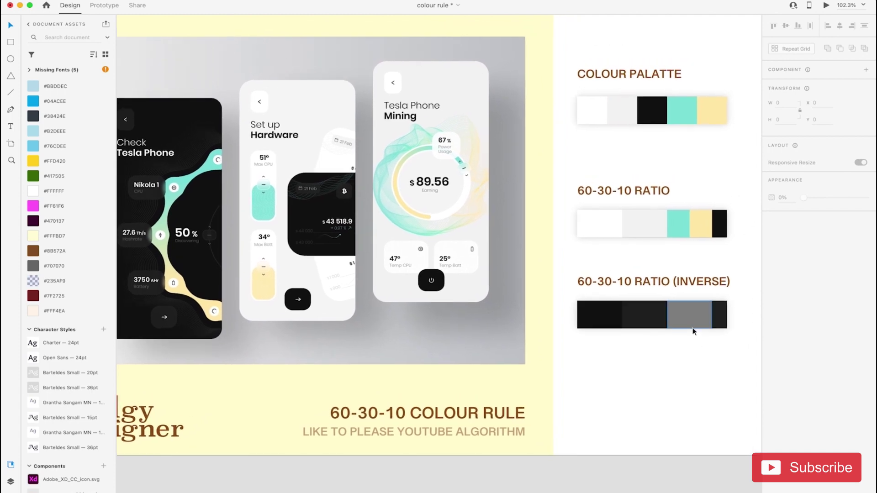
{"action": "left_click", "coordinate": [685, 228]}
{"action": "left_click", "coordinate": [698, 229], "text": "shift"}
{"action": "left_click_drag", "start_coordinate": [697, 225], "coordinate": [685, 327]}
{"action": "left_click", "coordinate": [702, 321]}
{"action": "key", "text": "Delete"}
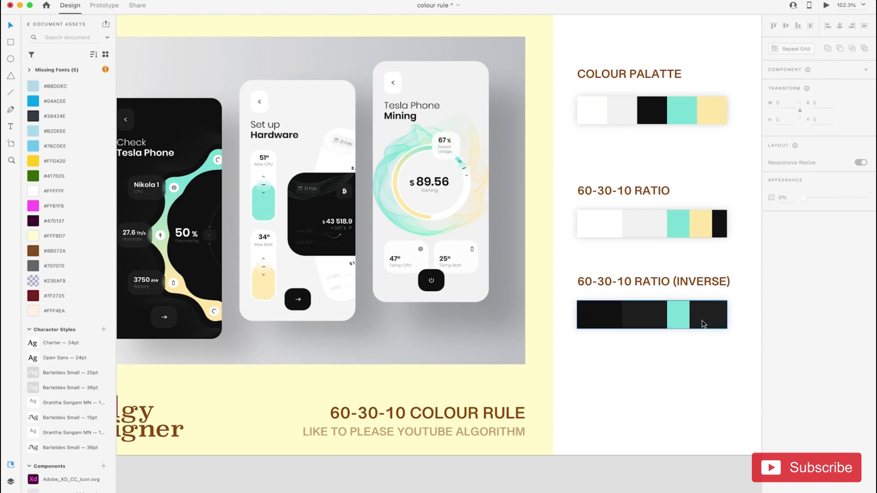
Send the inverse bar's 300-wide dark base swatch backward, behind the copied pale yellow swatch
{"action": "left_click", "coordinate": [699, 323]}
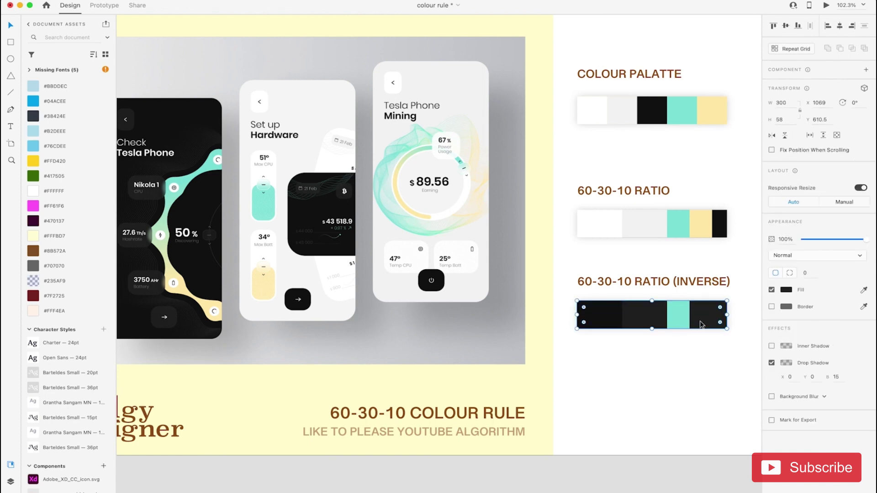
{"action": "left_click_drag", "start_coordinate": [700, 321], "coordinate": [700, 349]}
{"action": "key", "text": "super+z"}
{"action": "key", "text": "super+["}
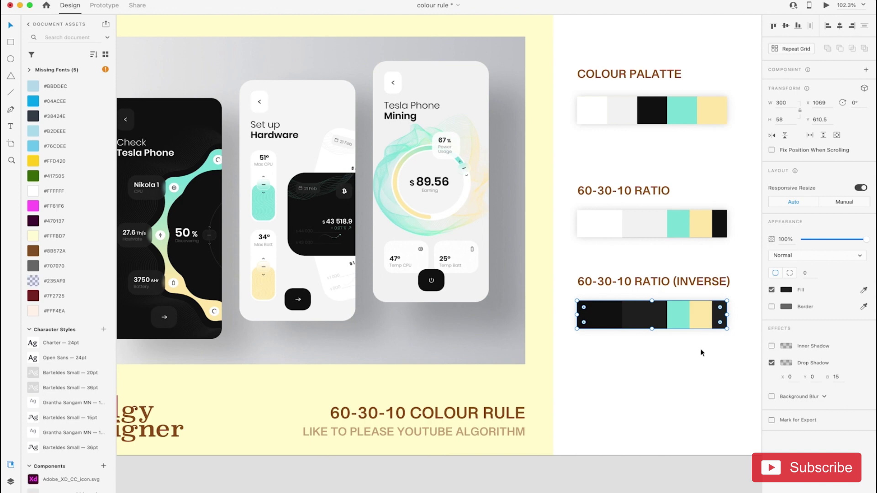
{"action": "left_click", "coordinate": [701, 350]}
Fill the inverse bar's 10% swatch with the white sampled from the Check Tesla Phone screen
{"action": "left_click", "coordinate": [723, 314]}
{"action": "scroll", "coordinate": [658, 413], "scroll_direction": "down", "scroll_amount": 3}
{"action": "left_click", "coordinate": [863, 290]}
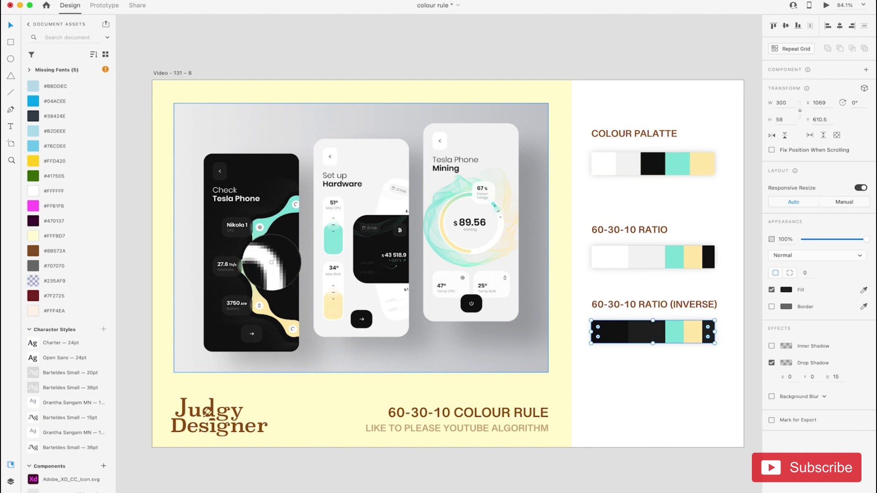
{"action": "left_click", "coordinate": [273, 264]}
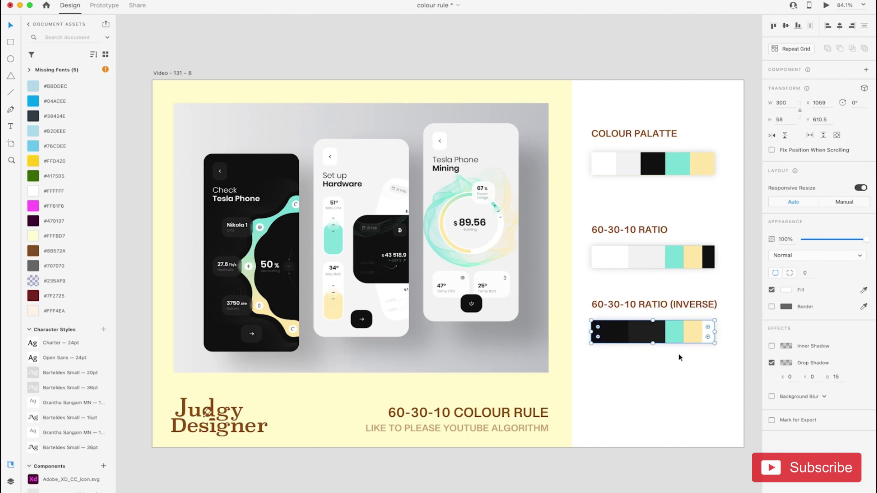
{"action": "left_click", "coordinate": [700, 367]}
Review the Tesla ratio bars, the blue and yellow palette artboard, and the colours used across the website mockup
{"action": "scroll", "coordinate": [698, 375], "scroll_direction": "right", "scroll_amount": 1}
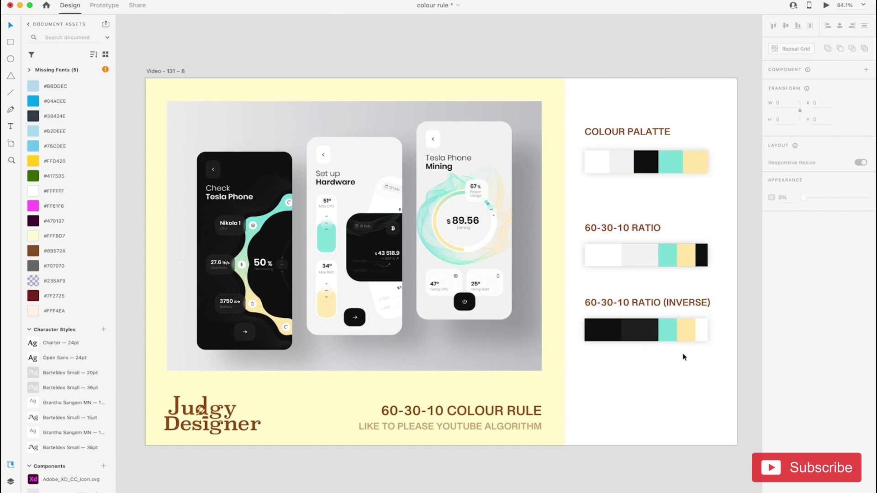
{"action": "scroll", "coordinate": [684, 357], "scroll_direction": "down", "scroll_amount": 3}
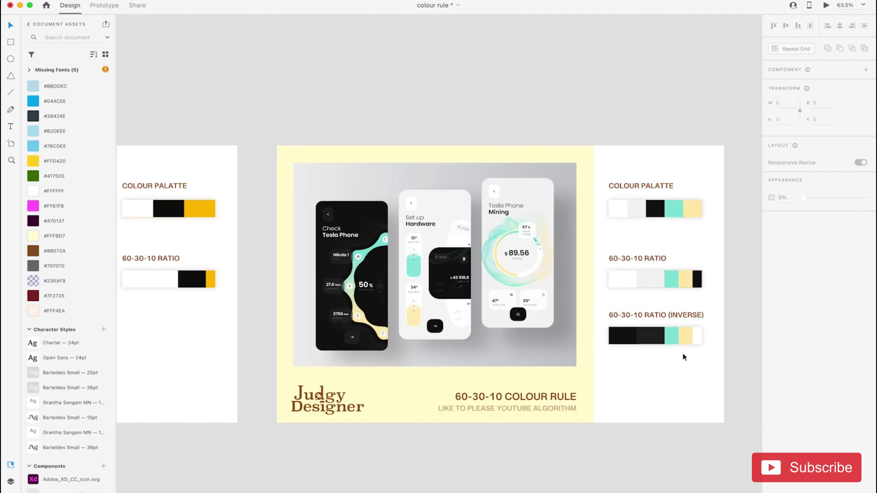
{"action": "scroll", "coordinate": [684, 357], "scroll_direction": "right", "scroll_amount": 5}
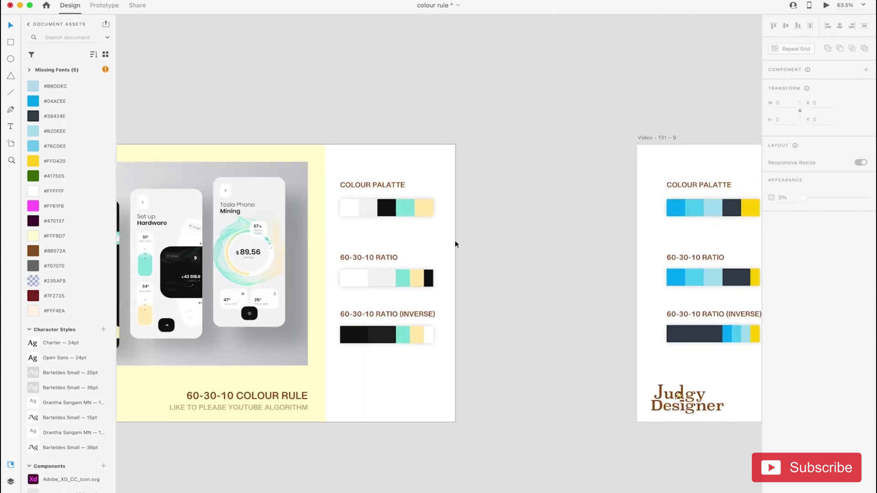
{"action": "scroll", "coordinate": [431, 245], "scroll_direction": "left", "scroll_amount": 3}
{"action": "scroll", "coordinate": [436, 230], "scroll_direction": "left", "scroll_amount": 3}
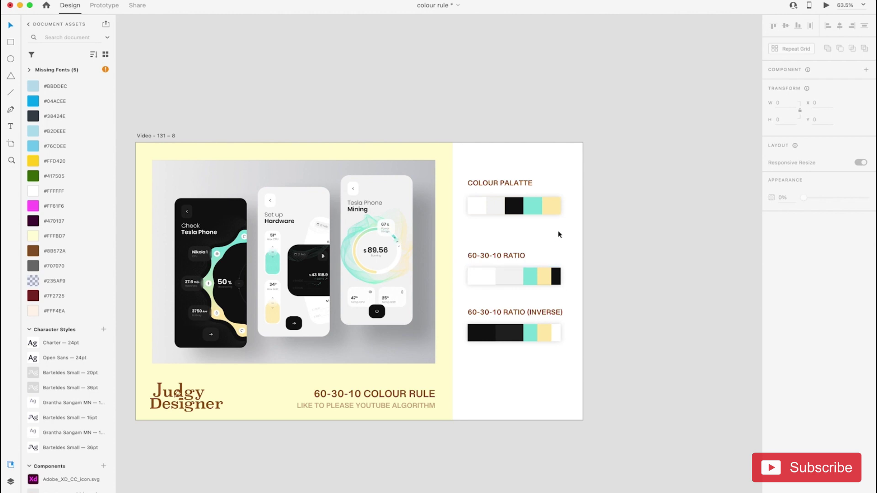
{"action": "scroll", "coordinate": [557, 233], "scroll_direction": "right", "scroll_amount": 15}
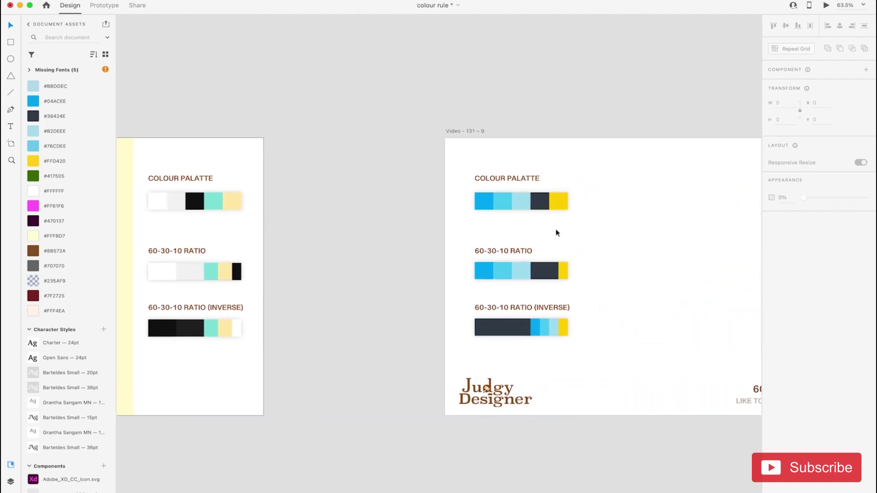
{"action": "scroll", "coordinate": [396, 240], "scroll_direction": "up", "scroll_amount": 5}
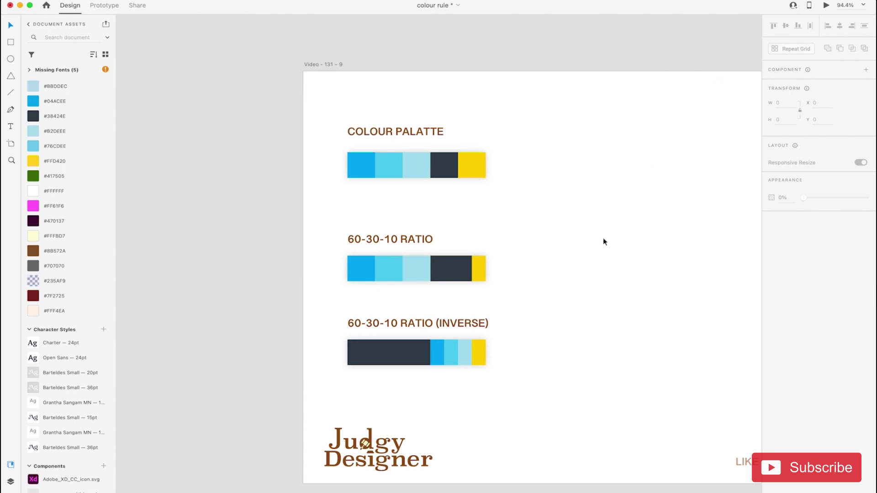
{"action": "scroll", "coordinate": [603, 238], "scroll_direction": "right", "scroll_amount": 20}
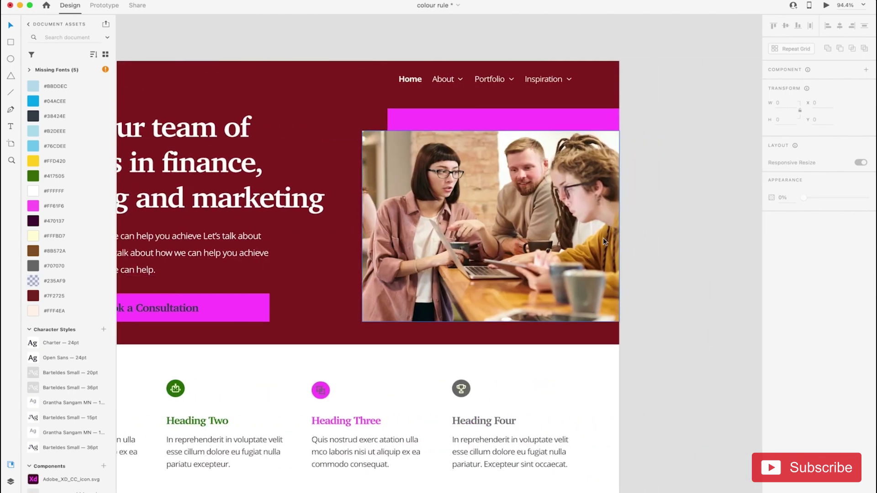
{"action": "scroll", "coordinate": [603, 238], "scroll_direction": "down", "scroll_amount": 5}
{"action": "scroll", "coordinate": [602, 237], "scroll_direction": "down", "scroll_amount": 5}
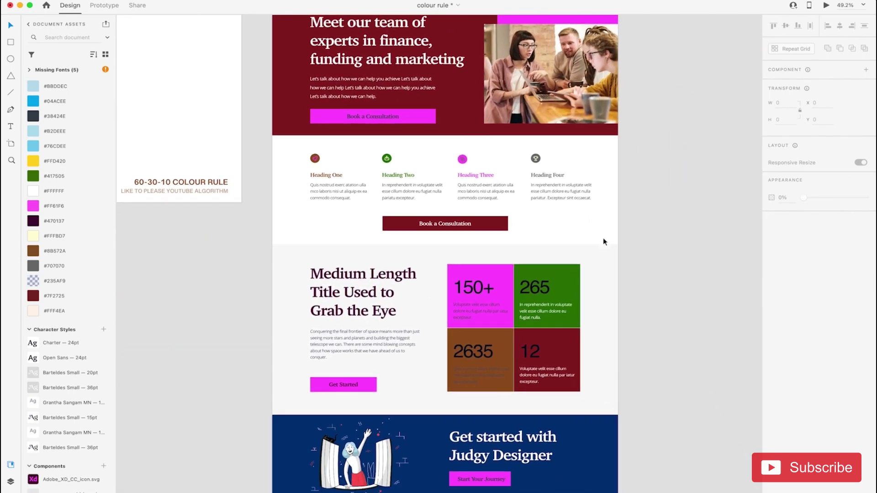
{"action": "scroll", "coordinate": [603, 237], "scroll_direction": "down", "scroll_amount": 3}
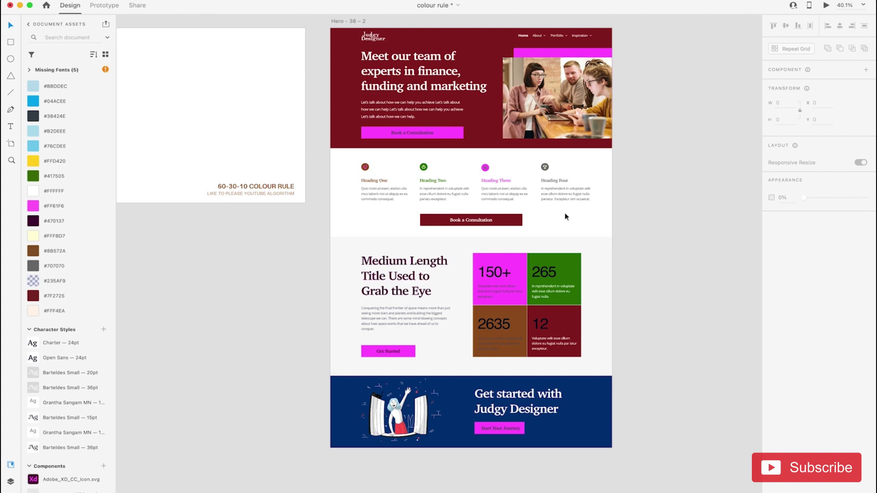
Duplicate the website mockup artboard and place the copy beside the original
{"action": "scroll", "coordinate": [565, 213], "scroll_direction": "left", "scroll_amount": 10}
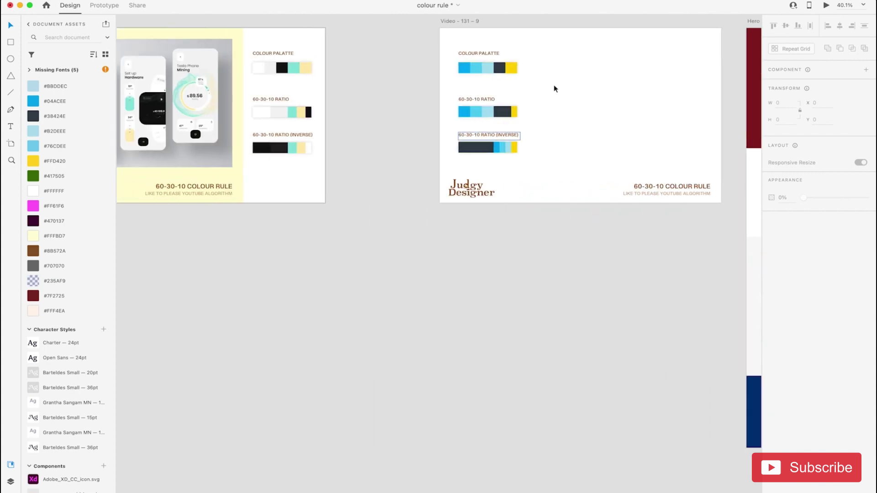
{"action": "scroll", "coordinate": [516, 122], "scroll_direction": "right", "scroll_amount": 10}
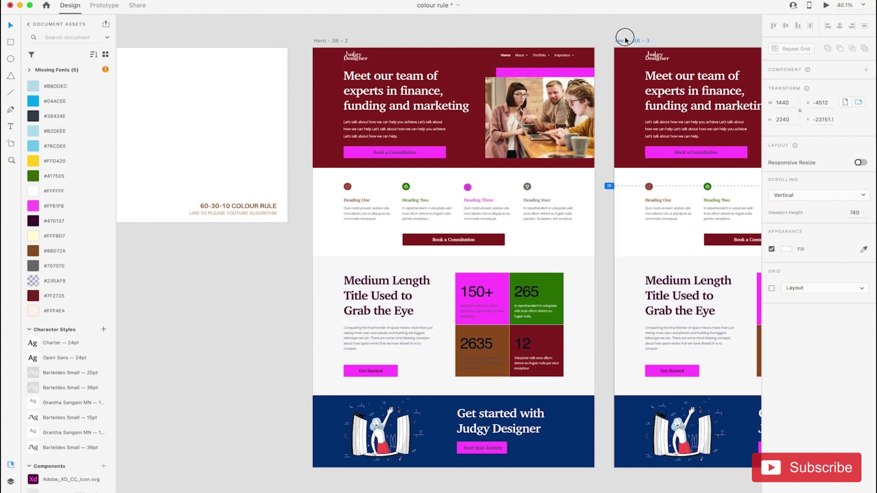
{"action": "scroll", "coordinate": [666, 115], "scroll_direction": "right", "scroll_amount": 5}
{"action": "scroll", "coordinate": [442, 105], "scroll_direction": "left", "scroll_amount": 5}
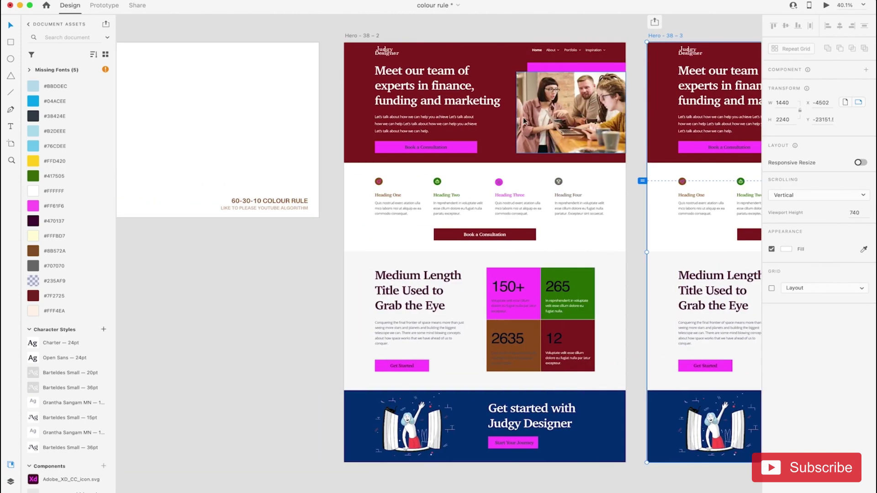
Fill the hero section's dark red background in the original website mockup with the saved colour #04ACEE
{"action": "scroll", "coordinate": [442, 105], "scroll_direction": "up", "scroll_amount": 5}
{"action": "scroll", "coordinate": [442, 105], "scroll_direction": "up", "scroll_amount": 10}
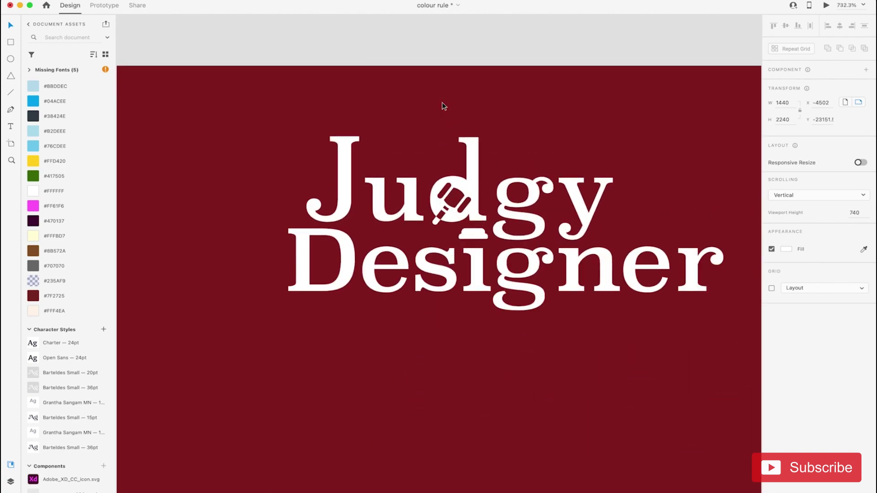
{"action": "scroll", "coordinate": [455, 194], "scroll_direction": "down", "scroll_amount": 10}
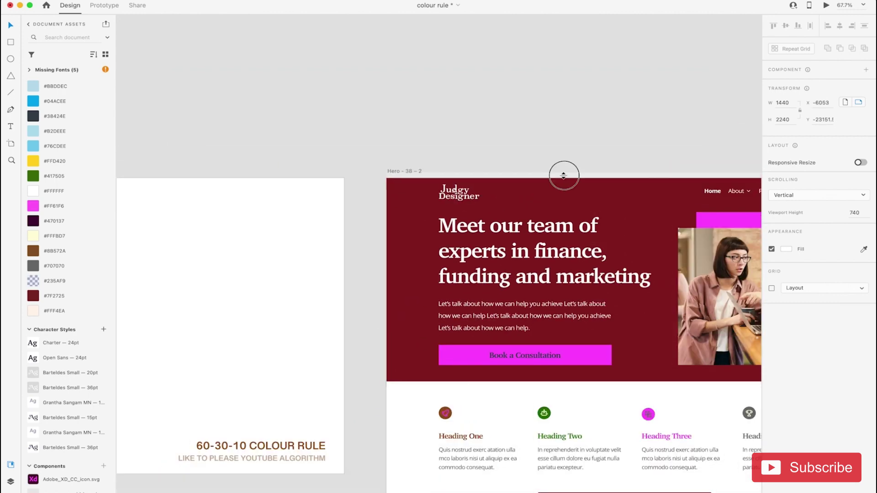
{"action": "left_click", "coordinate": [560, 192]}
{"action": "scroll", "coordinate": [561, 193], "scroll_direction": "down", "scroll_amount": 5}
{"action": "scroll", "coordinate": [561, 193], "scroll_direction": "left", "scroll_amount": 2}
{"action": "scroll", "coordinate": [561, 192], "scroll_direction": "down", "scroll_amount": 2}
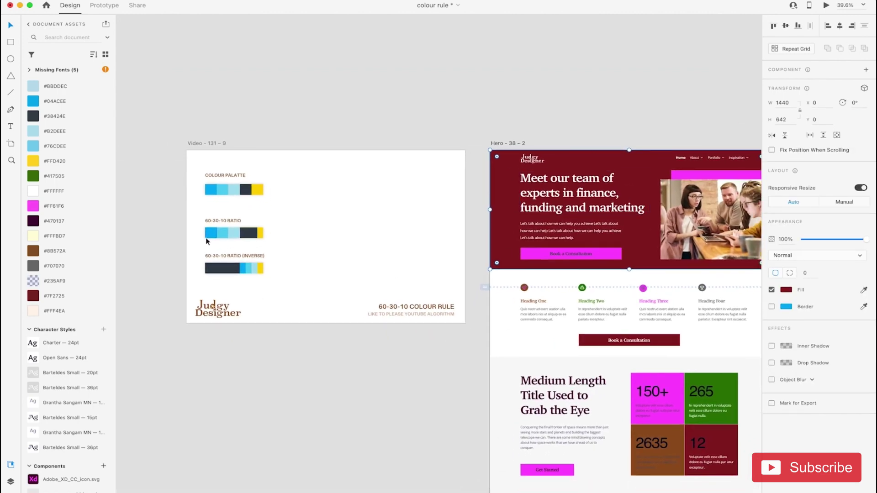
{"action": "scroll", "coordinate": [219, 245], "scroll_direction": "up", "scroll_amount": 5}
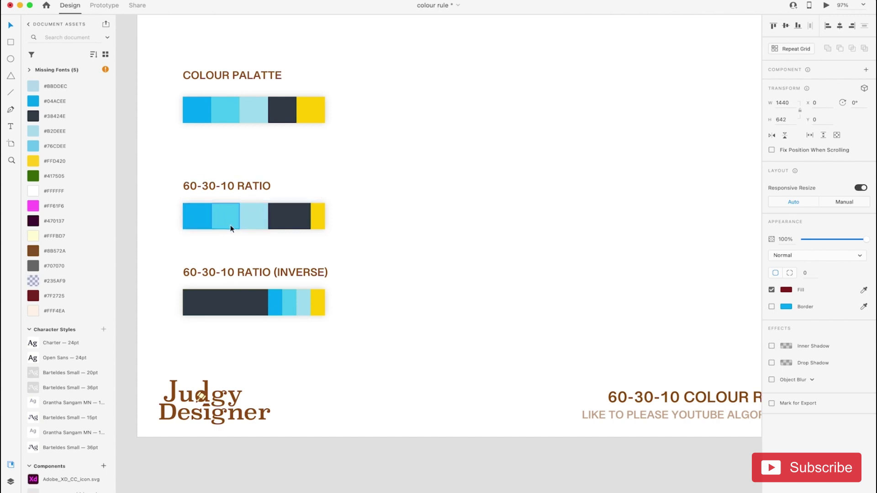
{"action": "scroll", "coordinate": [231, 227], "scroll_direction": "down", "scroll_amount": 3}
{"action": "scroll", "coordinate": [231, 227], "scroll_direction": "right", "scroll_amount": 5}
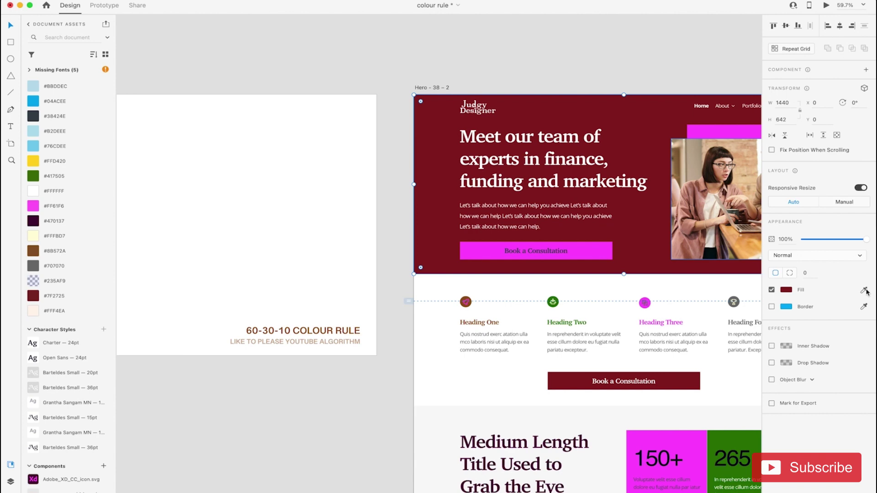
{"action": "left_click", "coordinate": [90, 105]}
Fill the magenta rectangle behind the hero photo in the original website mockup with the saved dark colour #38424E
{"action": "scroll", "coordinate": [345, 197], "scroll_direction": "right", "scroll_amount": 6}
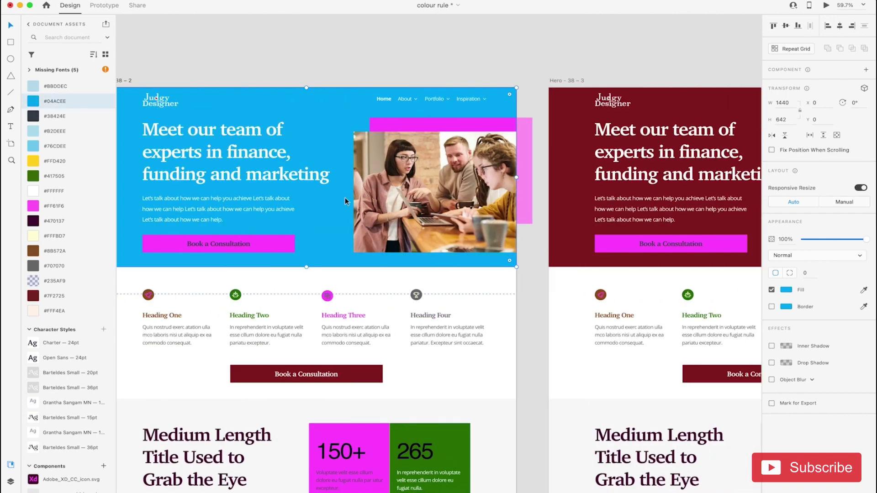
{"action": "left_click", "coordinate": [462, 116]}
{"action": "scroll", "coordinate": [462, 116], "scroll_direction": "left", "scroll_amount": 5}
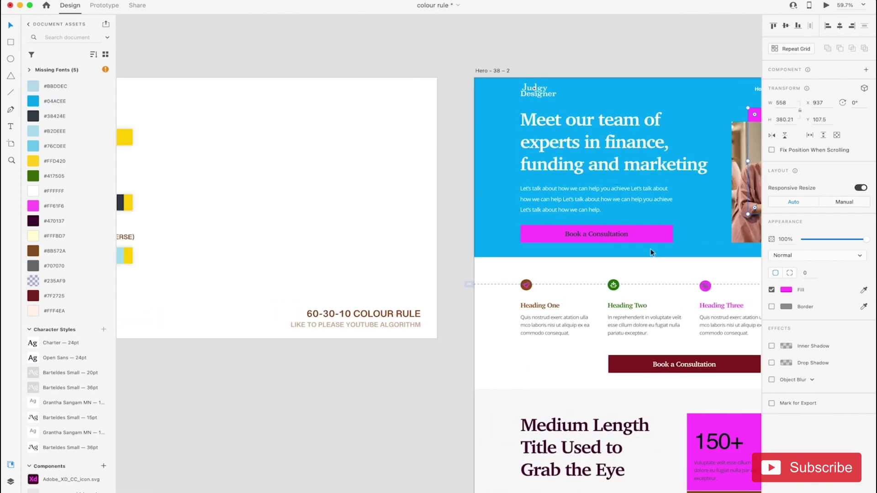
{"action": "scroll", "coordinate": [528, 239], "scroll_direction": "left", "scroll_amount": 7}
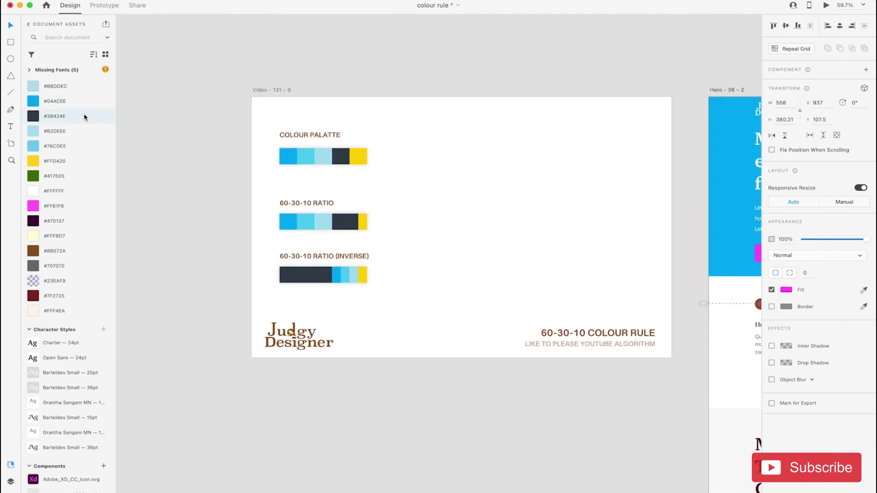
{"action": "scroll", "coordinate": [439, 199], "scroll_direction": "right", "scroll_amount": 12}
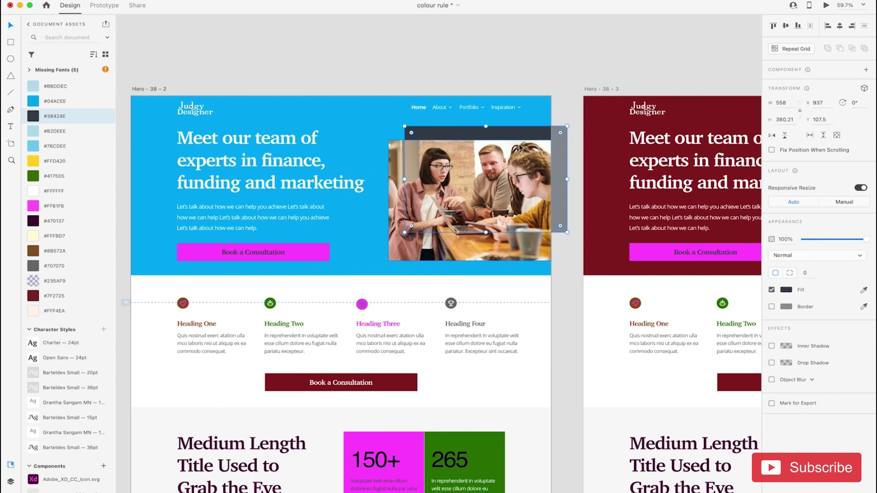
Fill the hero's Book a Consultation button with #FFD420 and set its label text to #38424E
{"action": "scroll", "coordinate": [509, 170], "scroll_direction": "left", "scroll_amount": 4}
{"action": "left_click", "coordinate": [517, 250]}
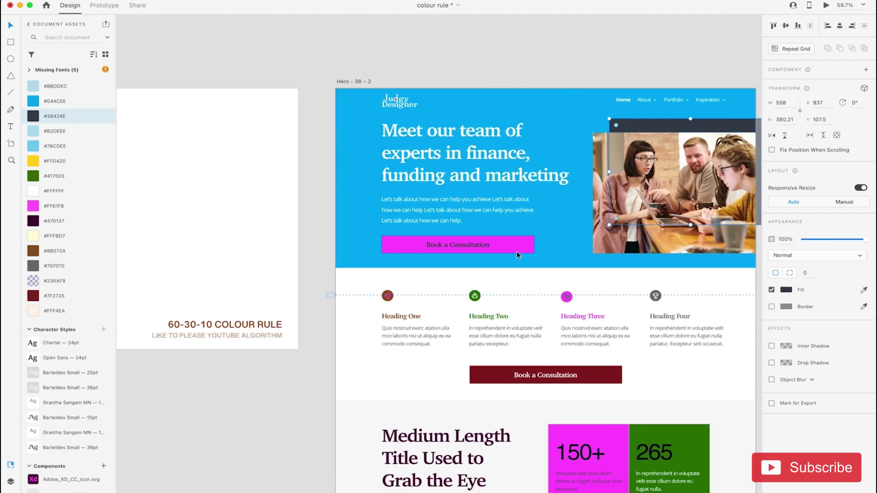
{"action": "left_click", "coordinate": [76, 160]}
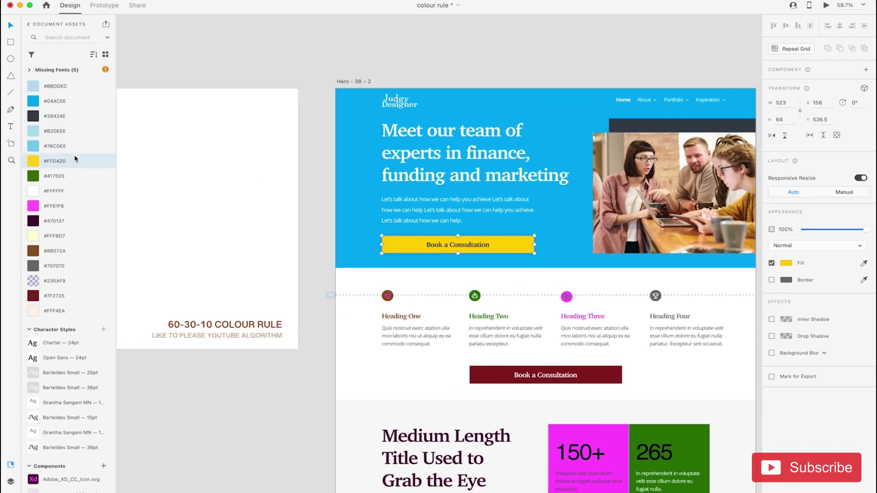
{"action": "left_click", "coordinate": [459, 241]}
{"action": "left_click", "coordinate": [458, 241]}
{"action": "left_click", "coordinate": [44, 116]}
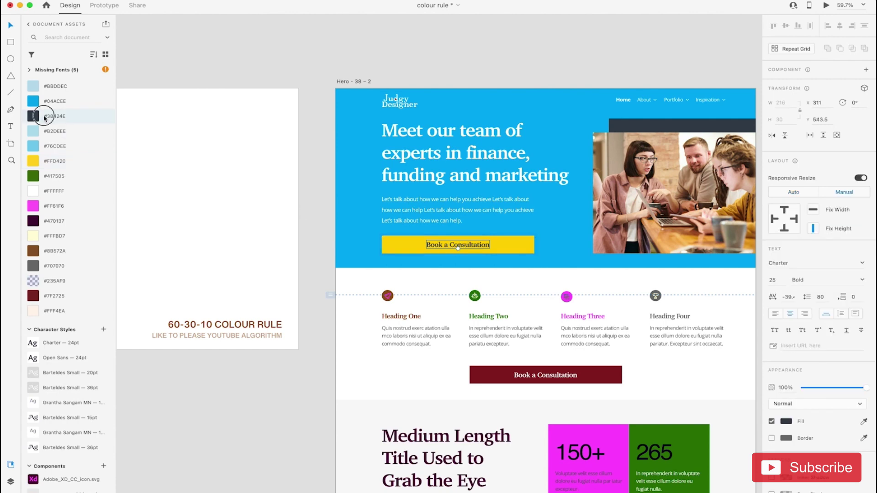
{"action": "left_click", "coordinate": [309, 214]}
Change the blue hero background's fill from a solid colour to a linear gradient
{"action": "scroll", "coordinate": [309, 213], "scroll_direction": "right", "scroll_amount": 5}
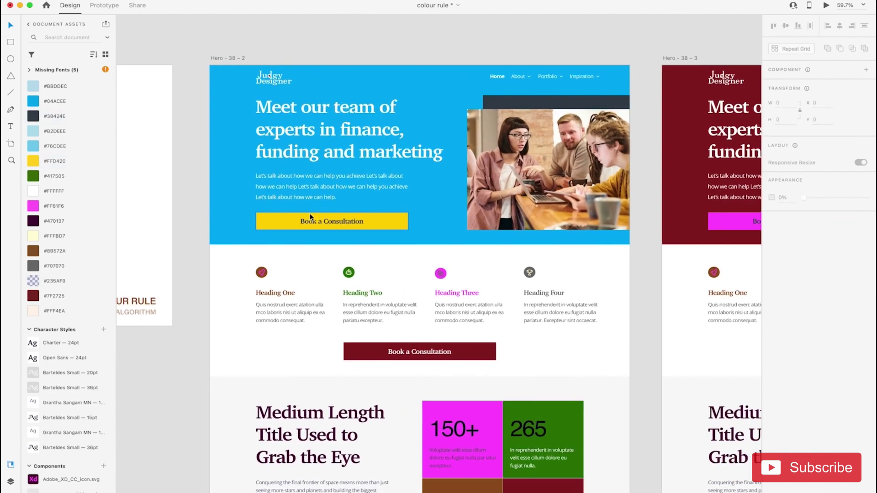
{"action": "scroll", "coordinate": [309, 213], "scroll_direction": "right", "scroll_amount": 5}
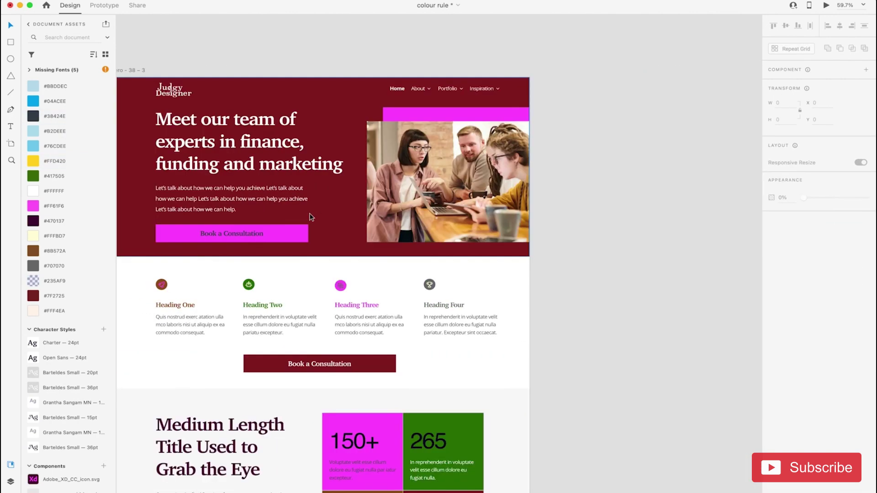
{"action": "scroll", "coordinate": [308, 213], "scroll_direction": "left", "scroll_amount": 6}
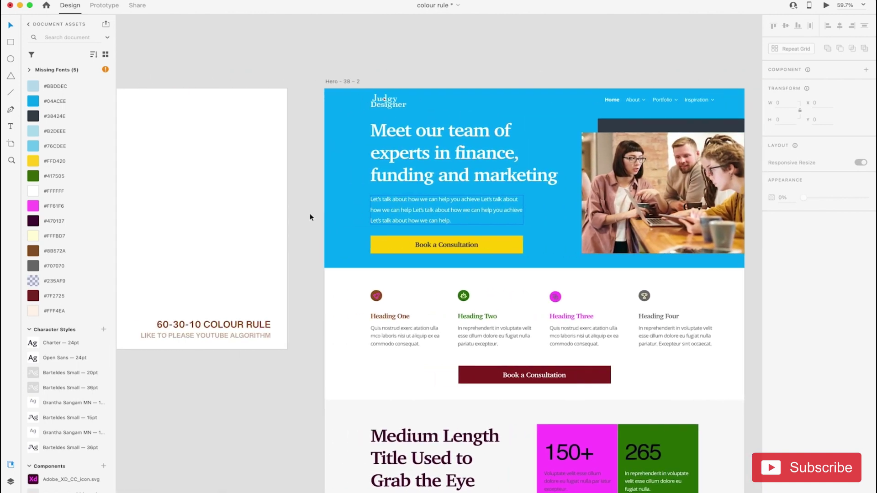
{"action": "left_click", "coordinate": [354, 212]}
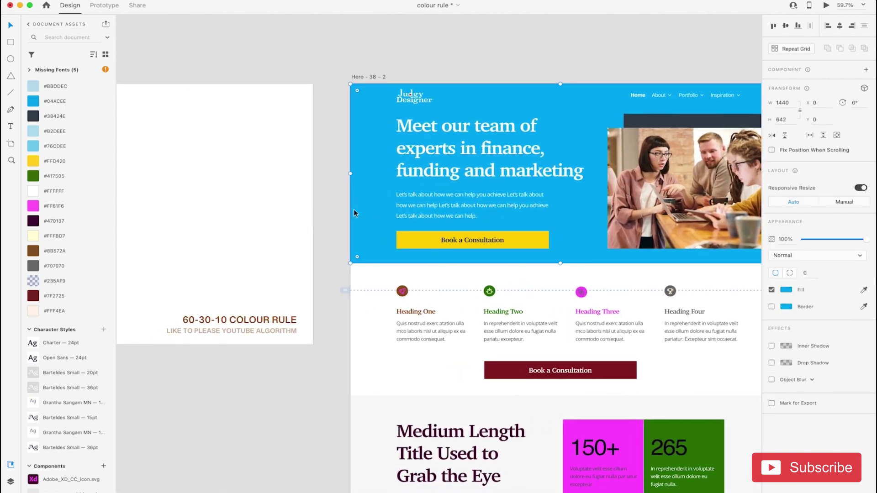
{"action": "scroll", "coordinate": [354, 212], "scroll_direction": "left", "scroll_amount": 3}
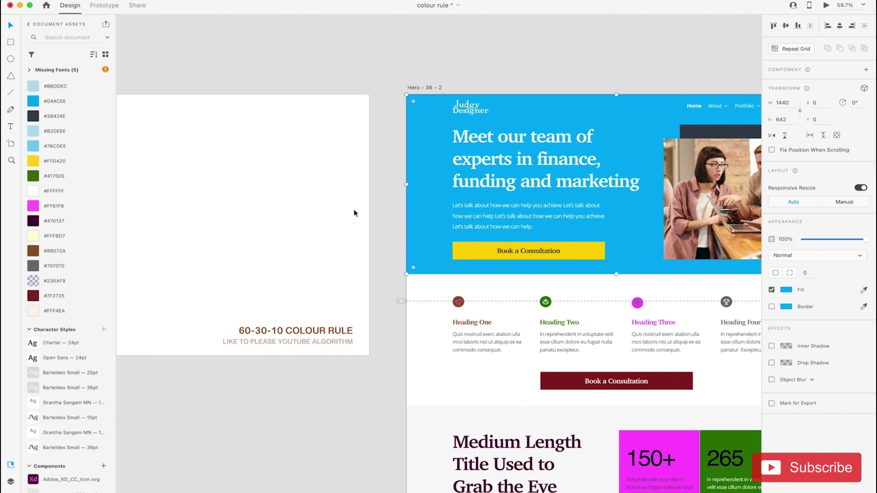
{"action": "scroll", "coordinate": [355, 213], "scroll_direction": "right", "scroll_amount": 5}
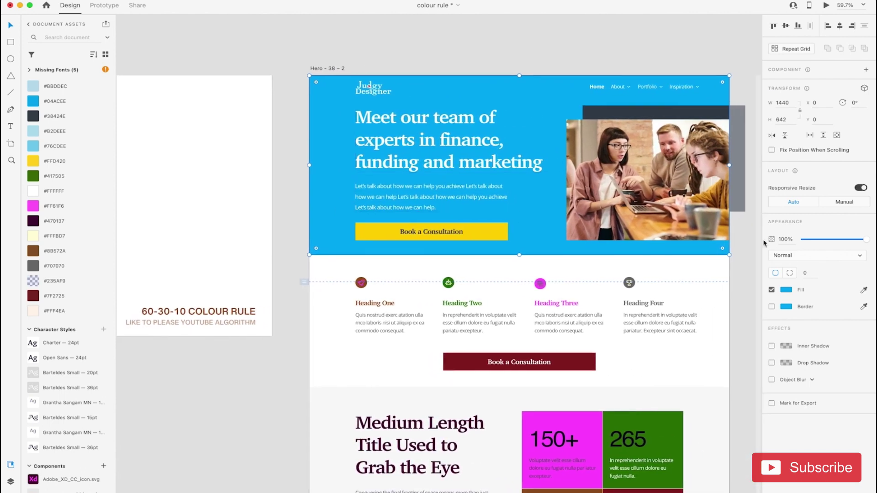
{"action": "left_click", "coordinate": [787, 291]}
{"action": "left_click", "coordinate": [694, 231]}
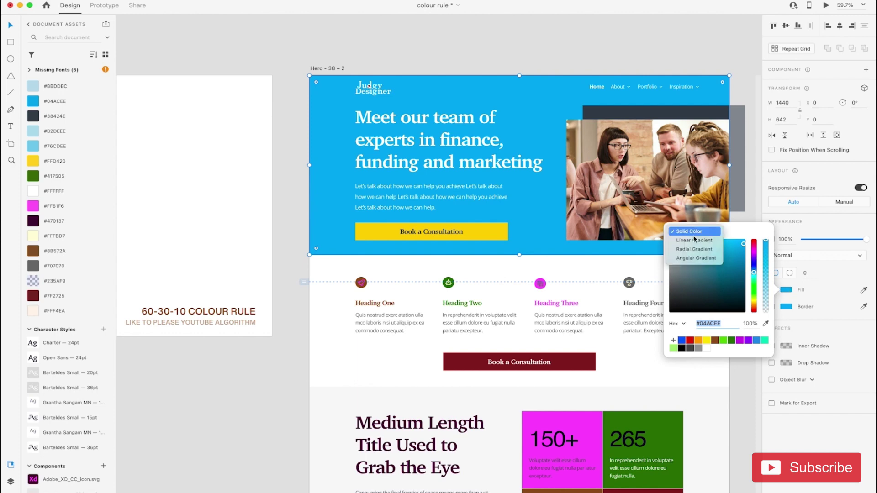
{"action": "left_click", "coordinate": [701, 242]}
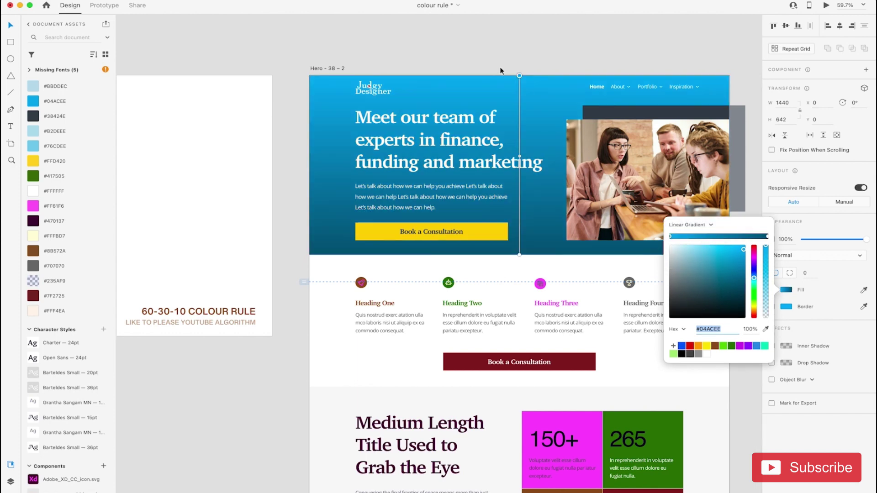
Stretch the hero gradient diagonally from the section's upper-left corner to its lower-right corner
{"action": "left_click_drag", "start_coordinate": [520, 75], "coordinate": [310, 74]}
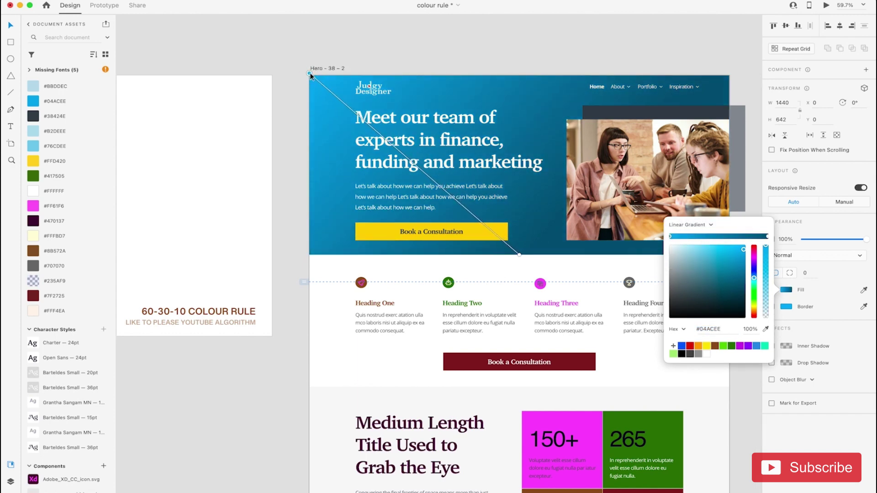
{"action": "left_click_drag", "start_coordinate": [520, 258], "coordinate": [714, 257]}
{"action": "scroll", "coordinate": [553, 258], "scroll_direction": "right", "scroll_amount": 5}
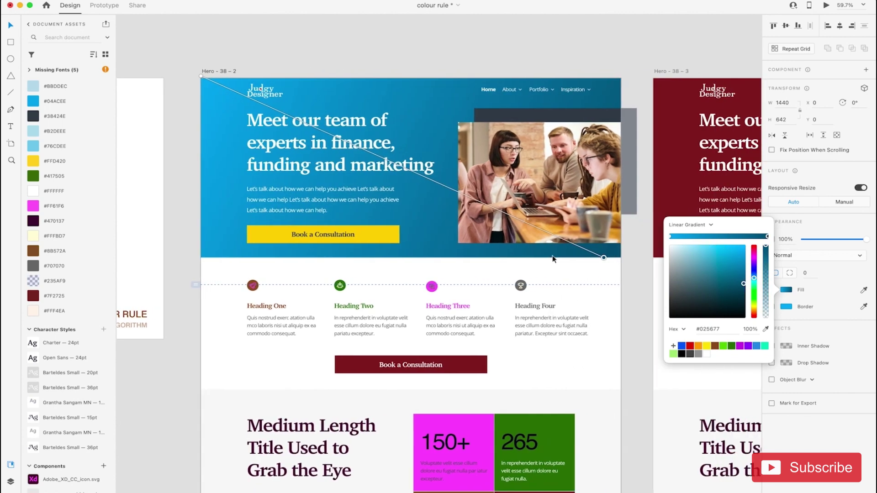
{"action": "left_click_drag", "start_coordinate": [605, 259], "coordinate": [623, 257]}
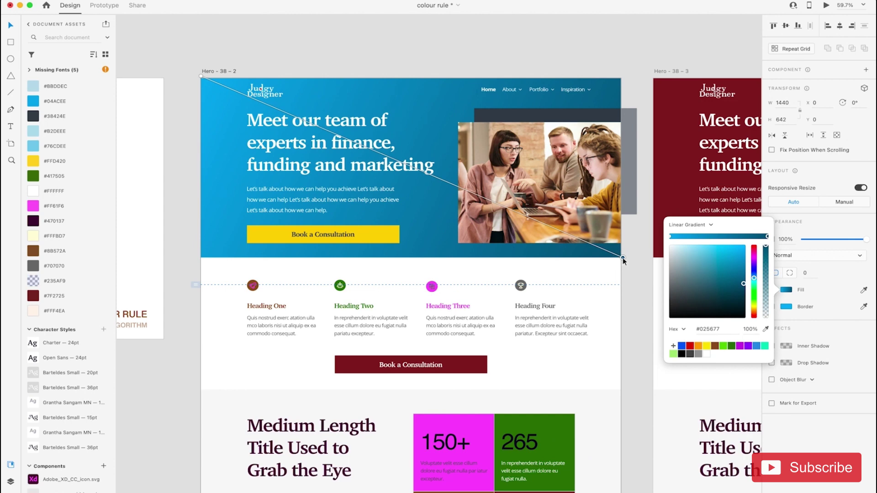
Recolour the hero gradient's end stop with a lighter blue sampled from the Colour Palette bar, keeping #04ACEE at the start
{"action": "scroll", "coordinate": [623, 257], "scroll_direction": "left", "scroll_amount": 15}
{"action": "scroll", "coordinate": [623, 258], "scroll_direction": "left", "scroll_amount": 4}
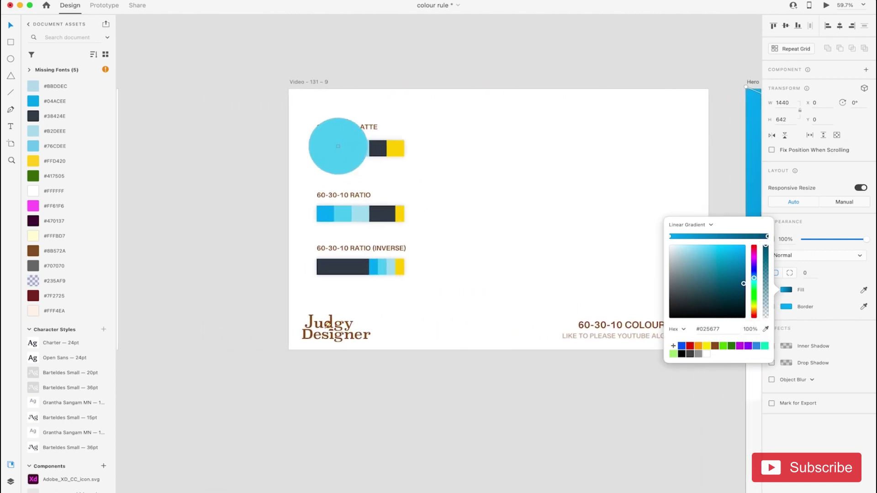
{"action": "left_click", "coordinate": [326, 149]}
{"action": "scroll", "coordinate": [553, 189], "scroll_direction": "right", "scroll_amount": 12}
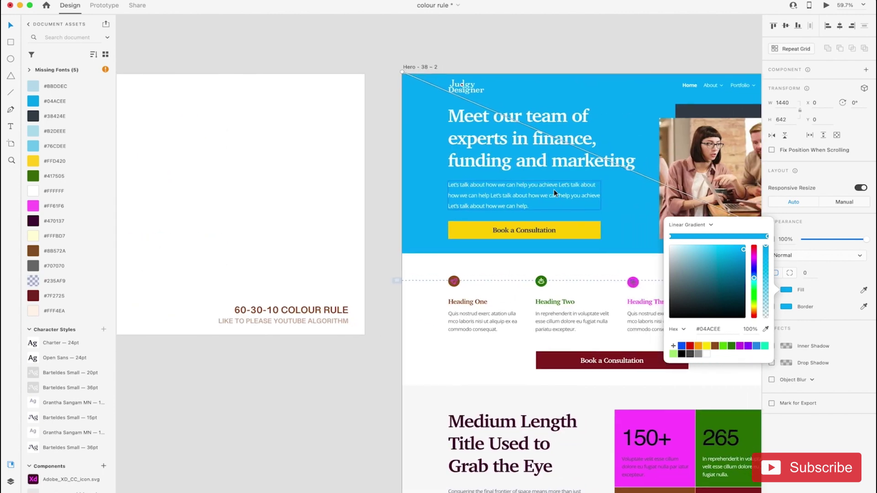
{"action": "scroll", "coordinate": [573, 191], "scroll_direction": "left", "scroll_amount": 12}
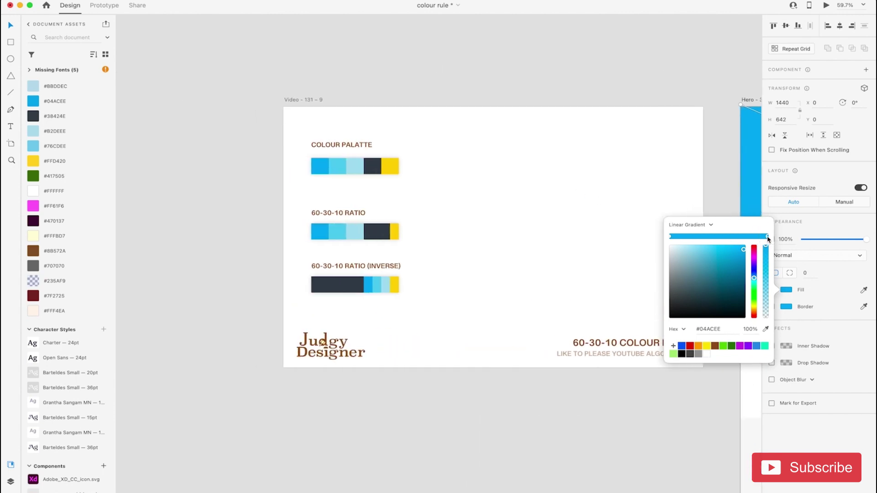
{"action": "left_click", "coordinate": [766, 330]}
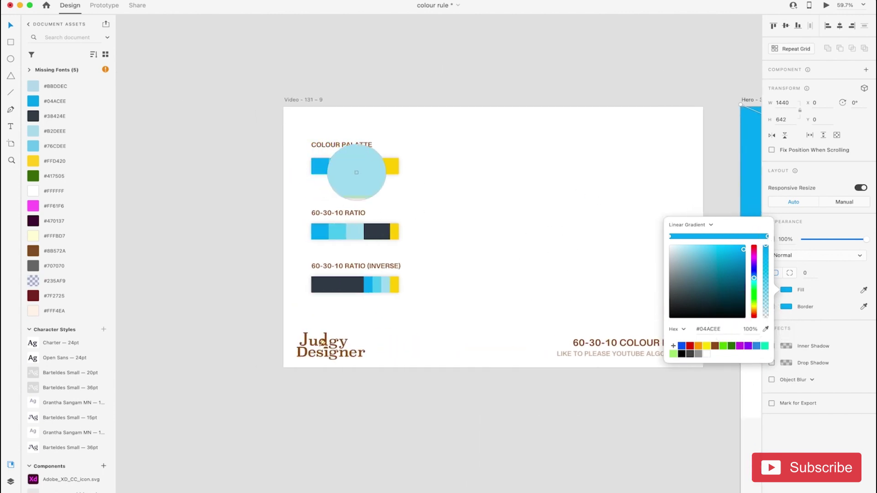
{"action": "left_click", "coordinate": [344, 166]}
{"action": "left_click", "coordinate": [556, 187]}
{"action": "scroll", "coordinate": [554, 183], "scroll_direction": "right", "scroll_amount": 12}
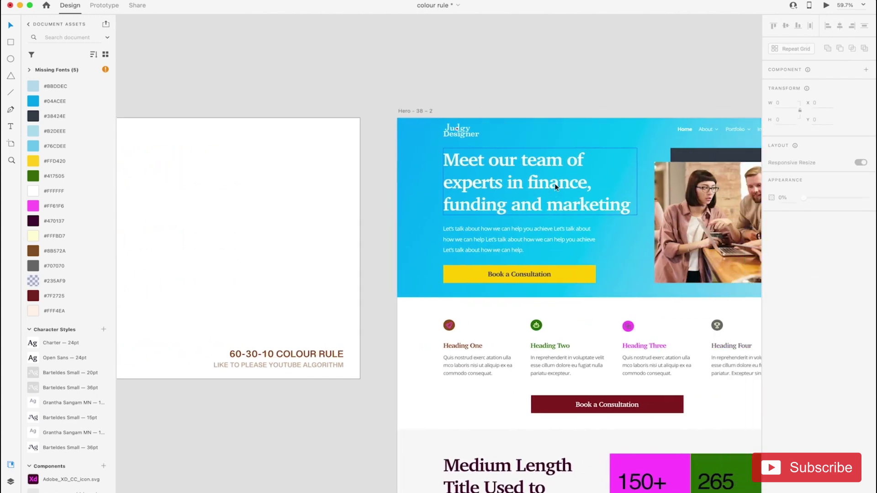
Move the hero gradient's start point inward from the upper-left corner to near the beginning of the headline
{"action": "left_click", "coordinate": [545, 138]}
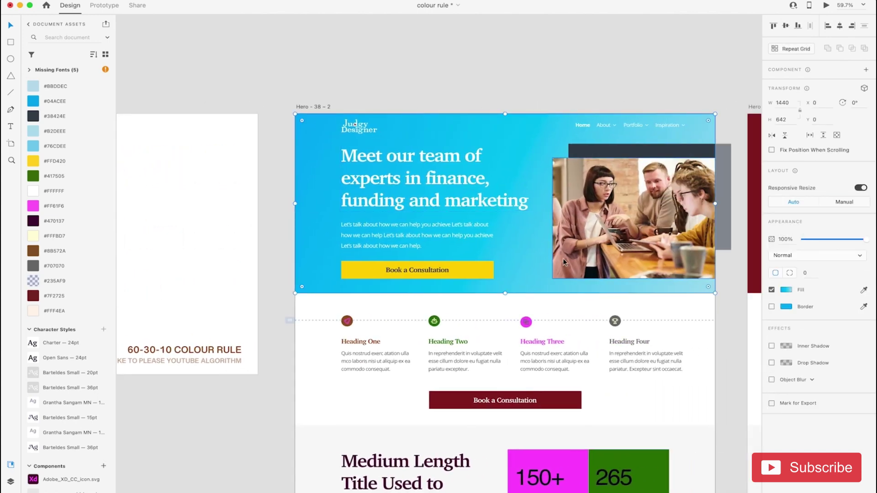
{"action": "scroll", "coordinate": [485, 240], "scroll_direction": "up", "scroll_amount": 5}
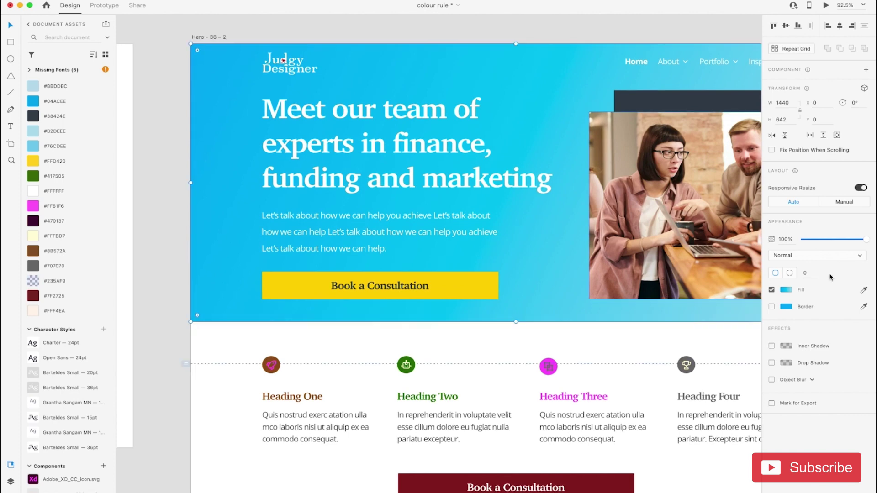
{"action": "left_click", "coordinate": [787, 290]}
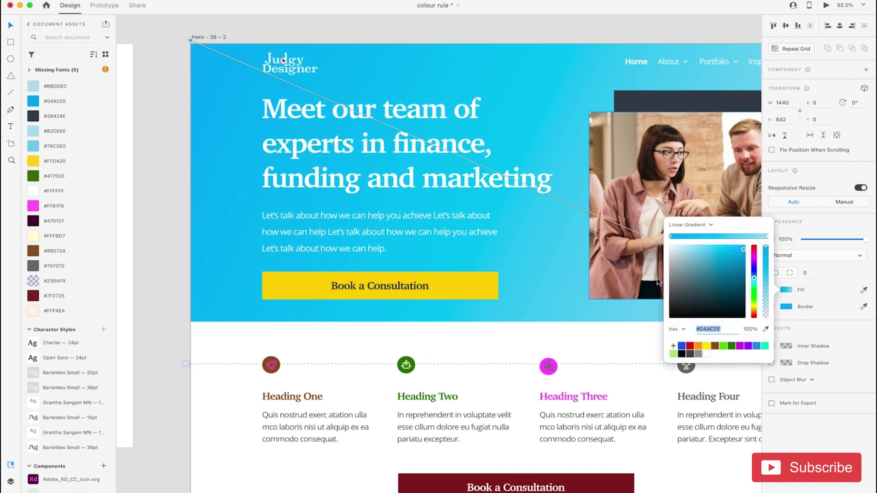
{"action": "scroll", "coordinate": [555, 272], "scroll_direction": "down", "scroll_amount": 10}
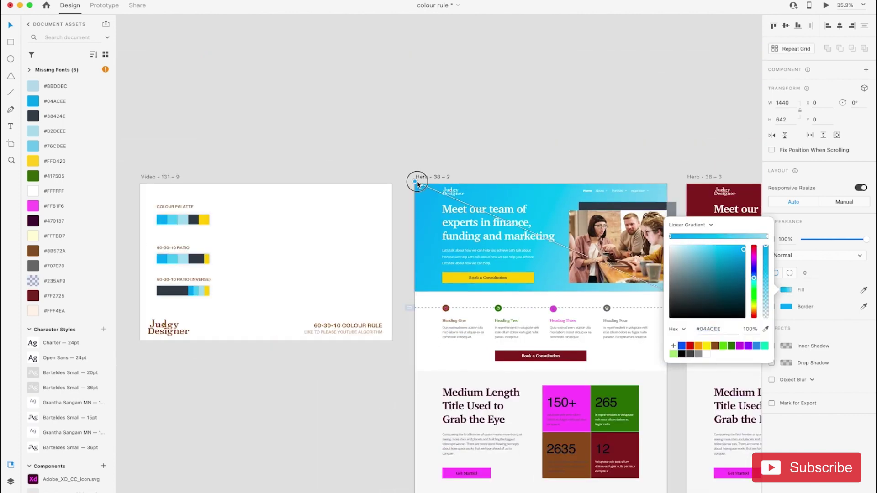
{"action": "left_click_drag", "start_coordinate": [415, 181], "coordinate": [492, 207]}
{"action": "left_click", "coordinate": [542, 145]}
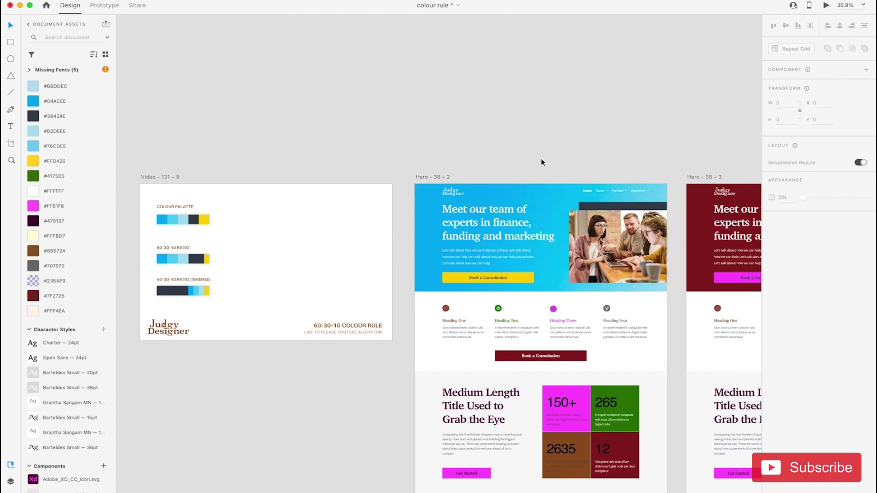
Fill the hero's headline and the paragraph beneath it with the saved dark colour #38424E
{"action": "scroll", "coordinate": [502, 246], "scroll_direction": "up", "scroll_amount": 5}
{"action": "scroll", "coordinate": [455, 239], "scroll_direction": "left", "scroll_amount": 5}
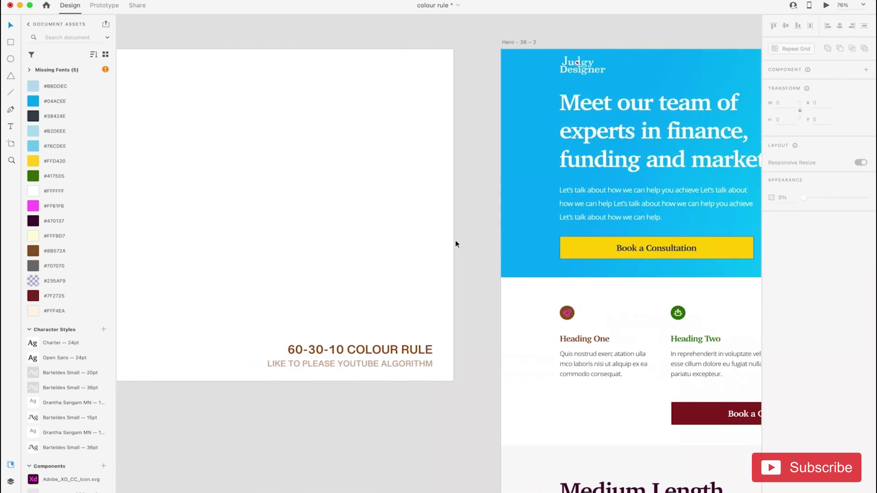
{"action": "scroll", "coordinate": [456, 239], "scroll_direction": "down", "scroll_amount": 5}
{"action": "scroll", "coordinate": [456, 240], "scroll_direction": "right", "scroll_amount": 2}
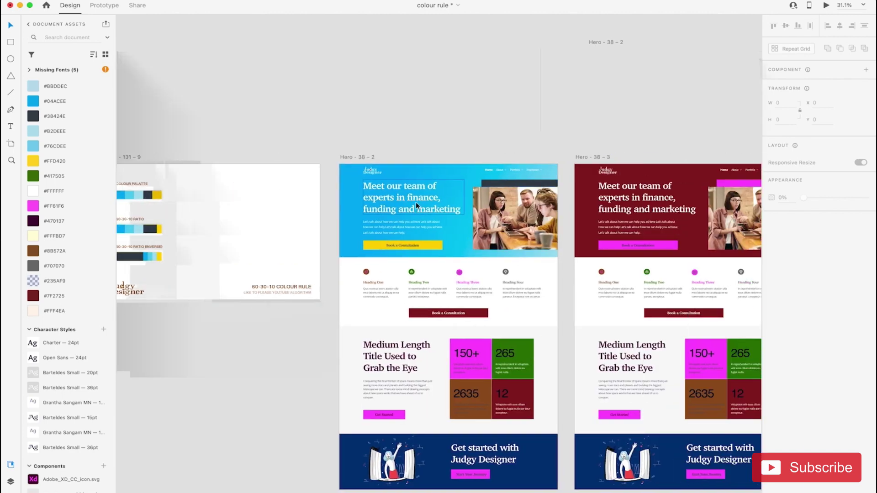
{"action": "left_click", "coordinate": [410, 229]}
{"action": "scroll", "coordinate": [409, 229], "scroll_direction": "up", "scroll_amount": 5}
{"action": "left_click", "coordinate": [410, 229]}
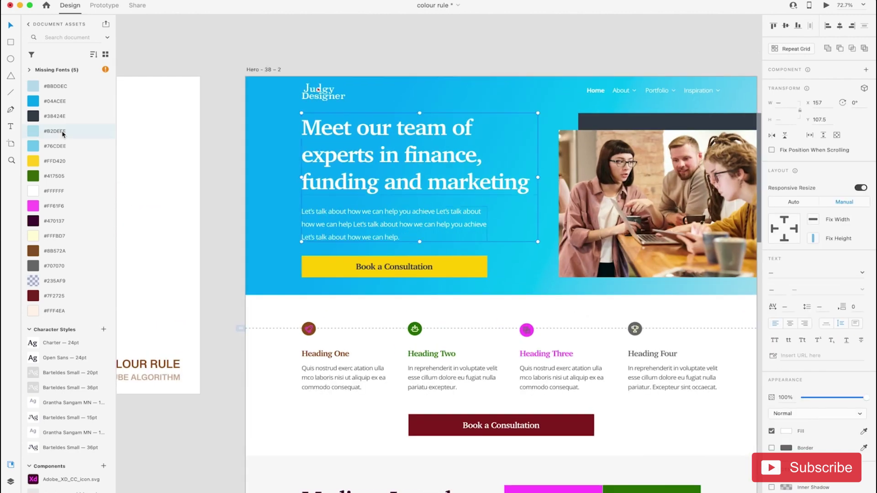
{"action": "left_click", "coordinate": [54, 116]}
{"action": "left_click", "coordinate": [221, 246]}
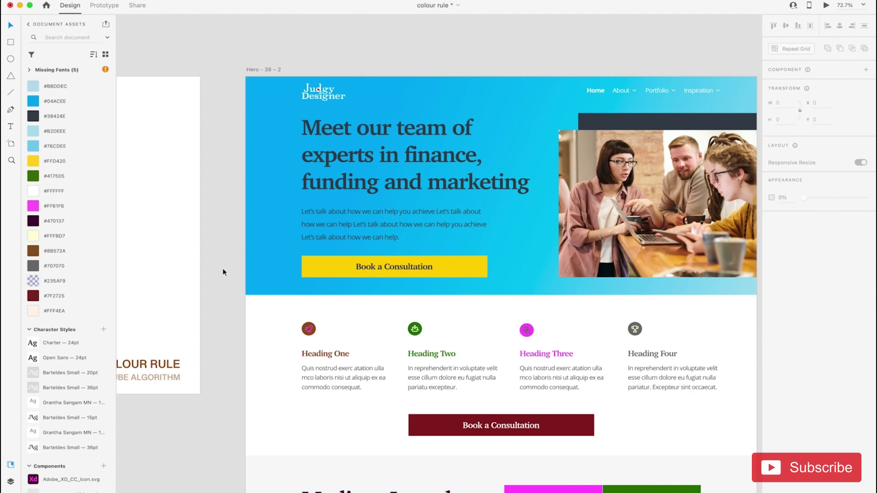
Undo and redo the hero text's dark fill to compare it with the white version
{"action": "scroll", "coordinate": [223, 268], "scroll_direction": "right", "scroll_amount": 4}
{"action": "scroll", "coordinate": [364, 223], "scroll_direction": "left", "scroll_amount": 3}
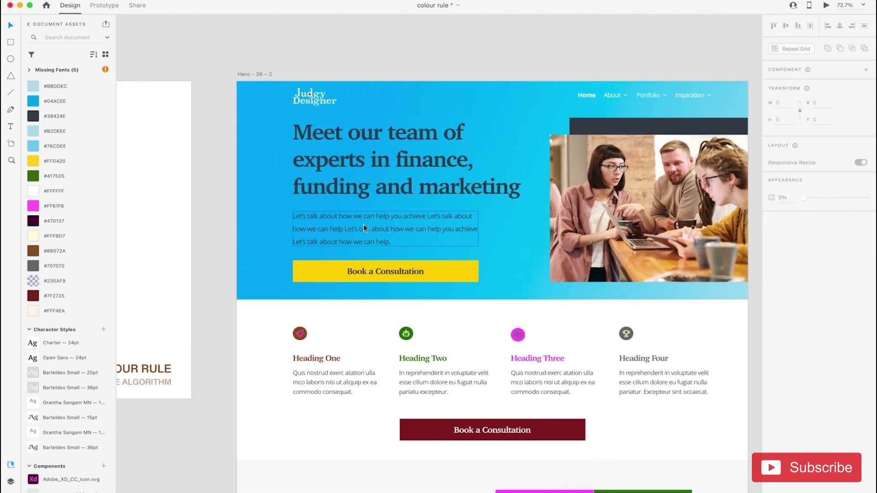
{"action": "scroll", "coordinate": [372, 221], "scroll_direction": "up", "scroll_amount": 4}
{"action": "key", "text": "ctrl+z"}
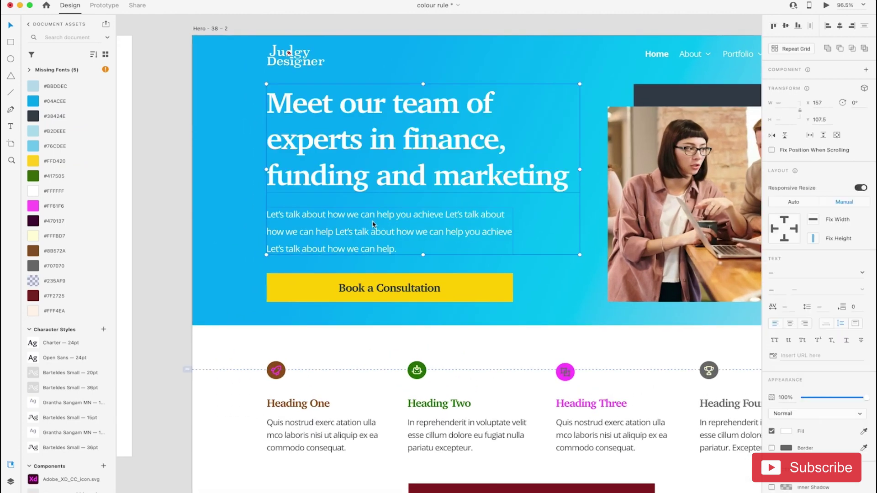
{"action": "key", "text": "ctrl+shift+z"}
{"action": "left_click", "coordinate": [178, 254]}
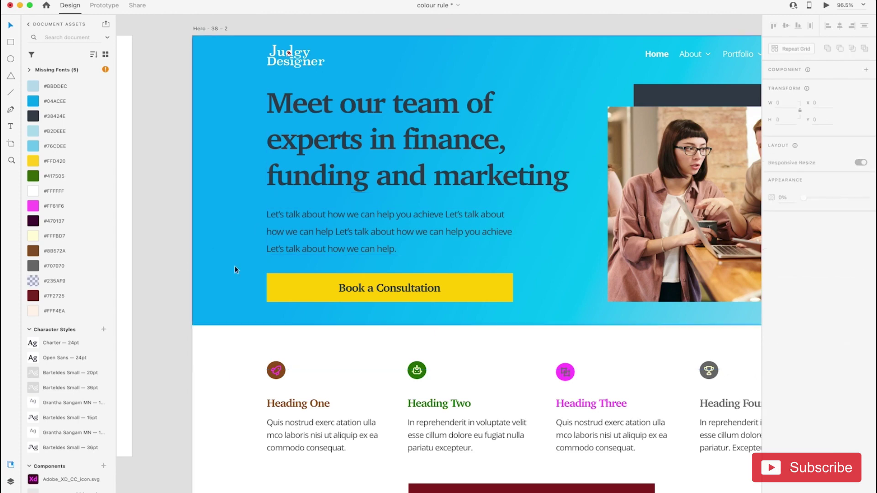
Examine the recoloured hero section against the still unmatched icons, headings and button beneath it
{"action": "scroll", "coordinate": [253, 259], "scroll_direction": "down", "scroll_amount": 5}
{"action": "scroll", "coordinate": [254, 259], "scroll_direction": "down", "scroll_amount": 3}
{"action": "scroll", "coordinate": [253, 259], "scroll_direction": "right", "scroll_amount": 10}
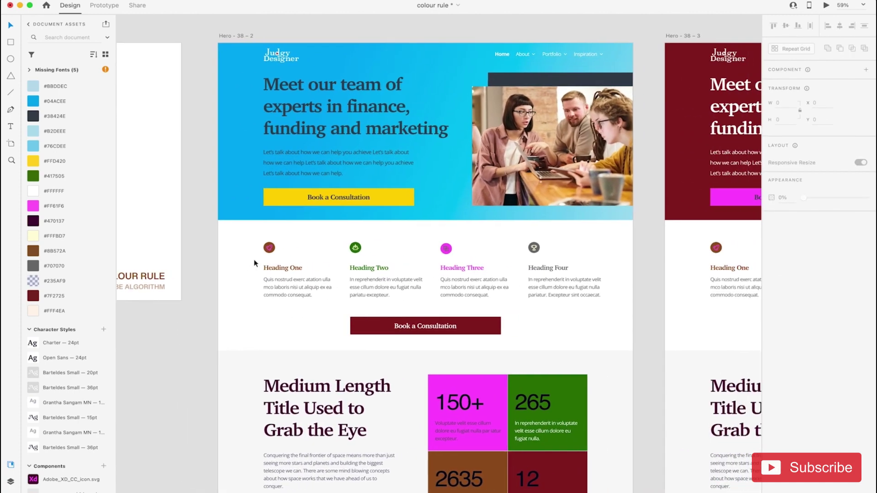
{"action": "scroll", "coordinate": [253, 263], "scroll_direction": "left", "scroll_amount": 10}
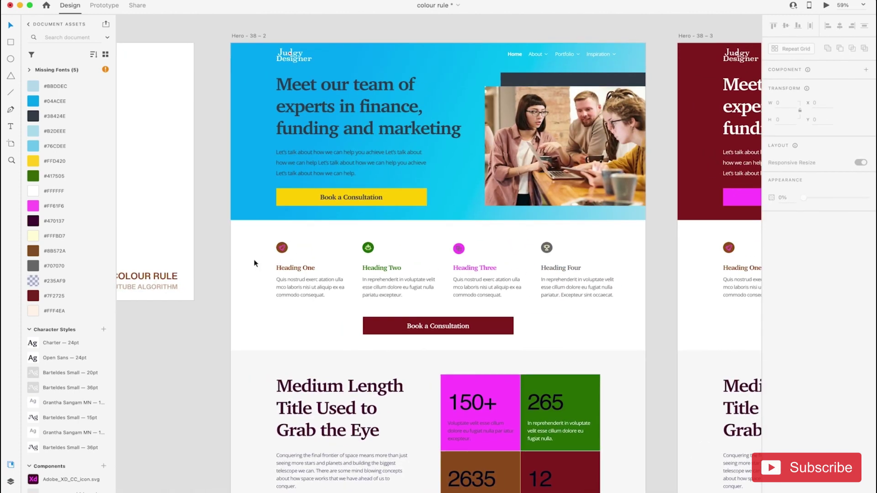
{"action": "scroll", "coordinate": [401, 221], "scroll_direction": "up", "scroll_amount": 3}
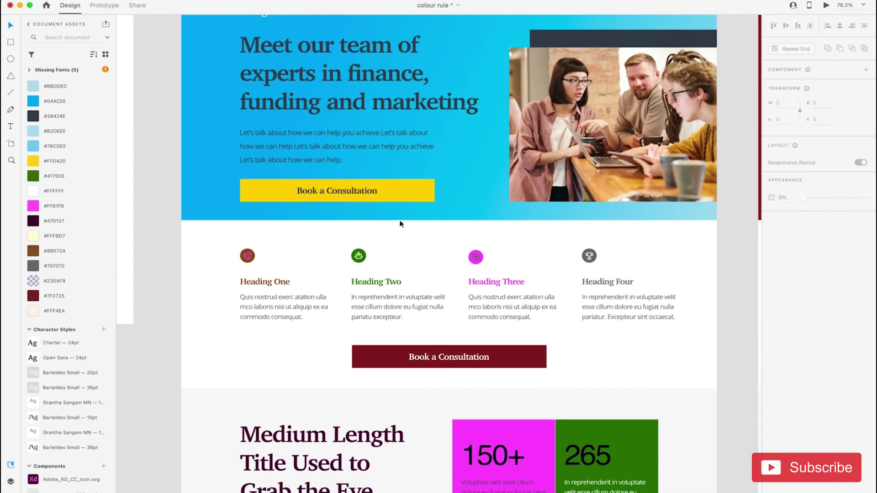
{"action": "left_click", "coordinate": [351, 148]}
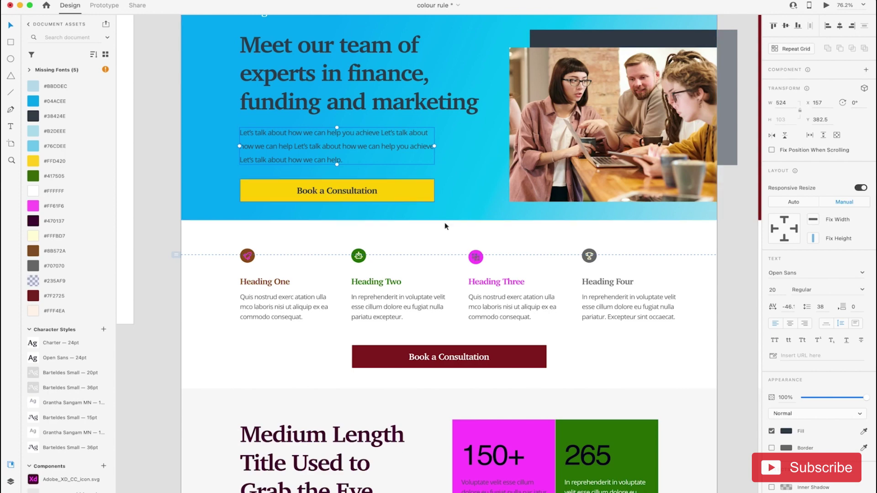
{"action": "scroll", "coordinate": [509, 275], "scroll_direction": "down", "scroll_amount": 3}
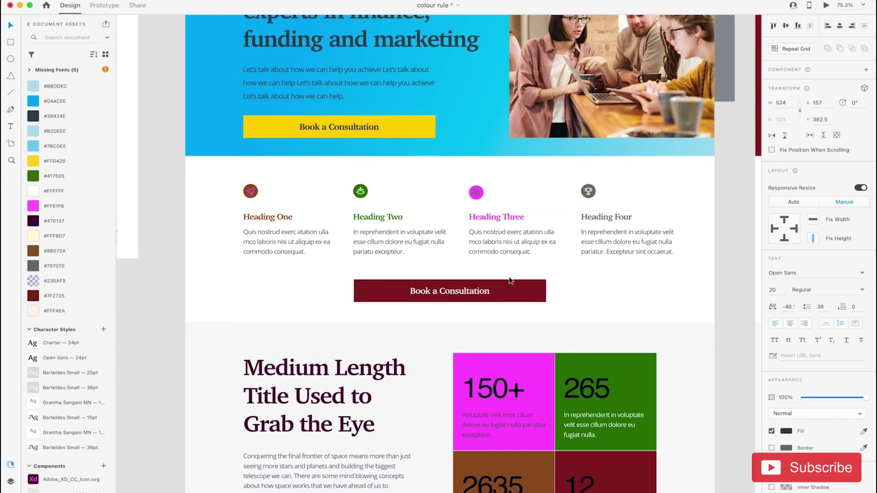
{"action": "scroll", "coordinate": [470, 233], "scroll_direction": "up", "scroll_amount": 5}
{"action": "scroll", "coordinate": [470, 235], "scroll_direction": "down", "scroll_amount": 5}
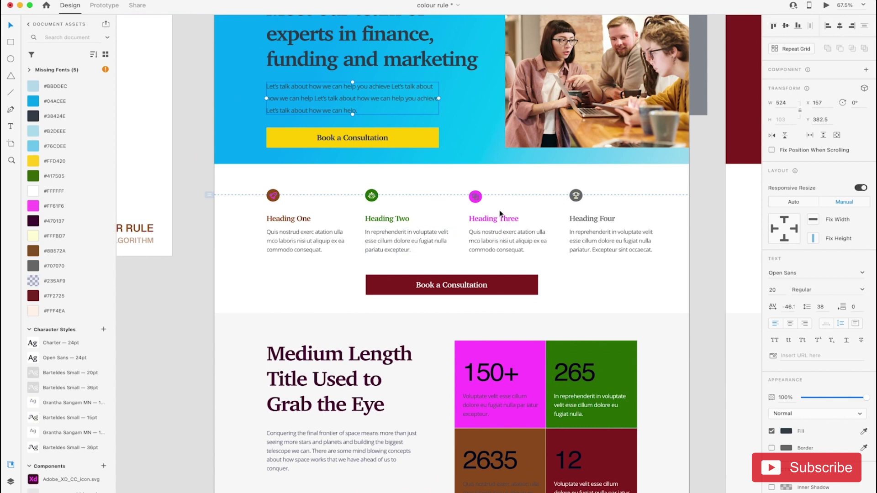
{"action": "scroll", "coordinate": [382, 216], "scroll_direction": "up", "scroll_amount": 3}
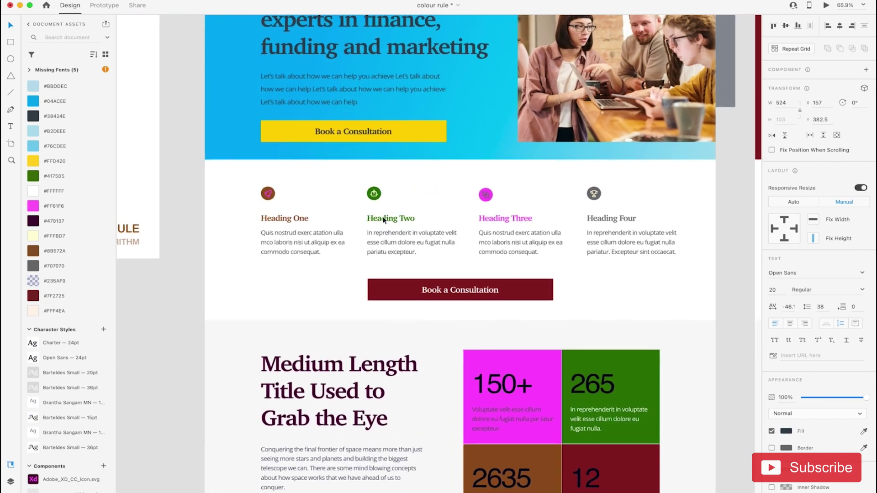
Fill the Heading One icon's circle with light blue #B2DEEE and its rocket with dark #38424E
{"action": "scroll", "coordinate": [383, 215], "scroll_direction": "up", "scroll_amount": 3}
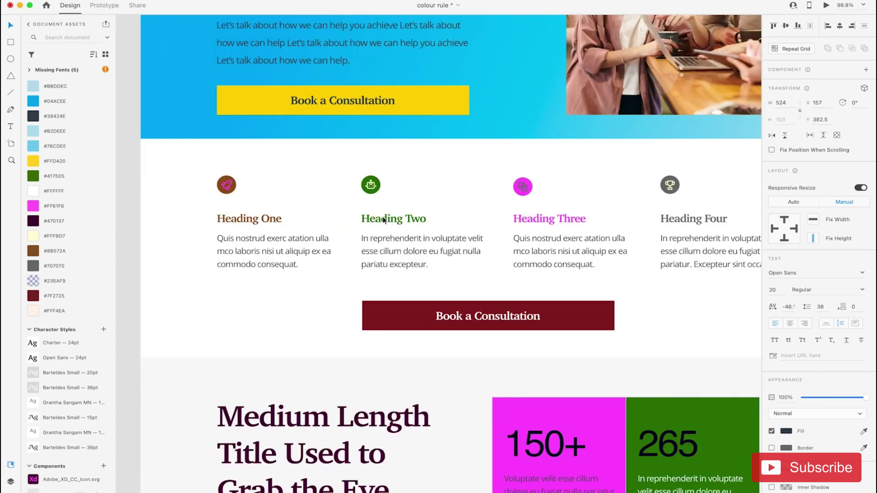
{"action": "left_click", "coordinate": [233, 188]}
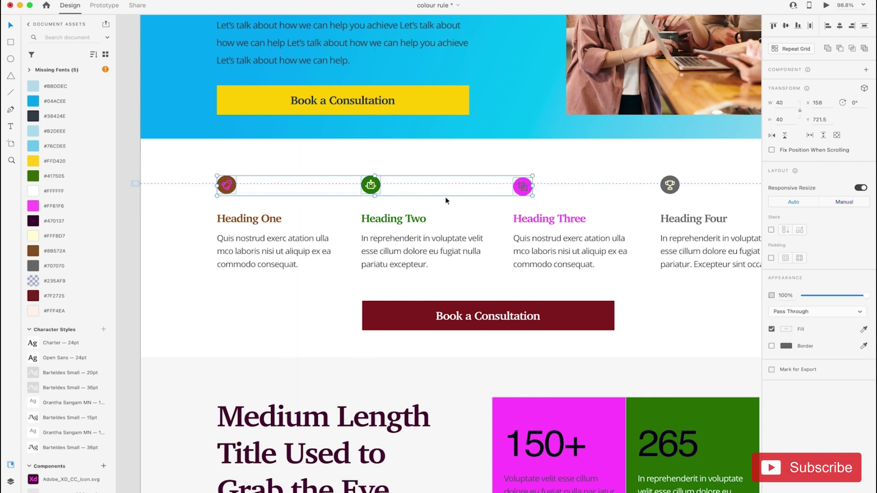
{"action": "double_click", "coordinate": [233, 191]}
{"action": "left_click", "coordinate": [233, 191]}
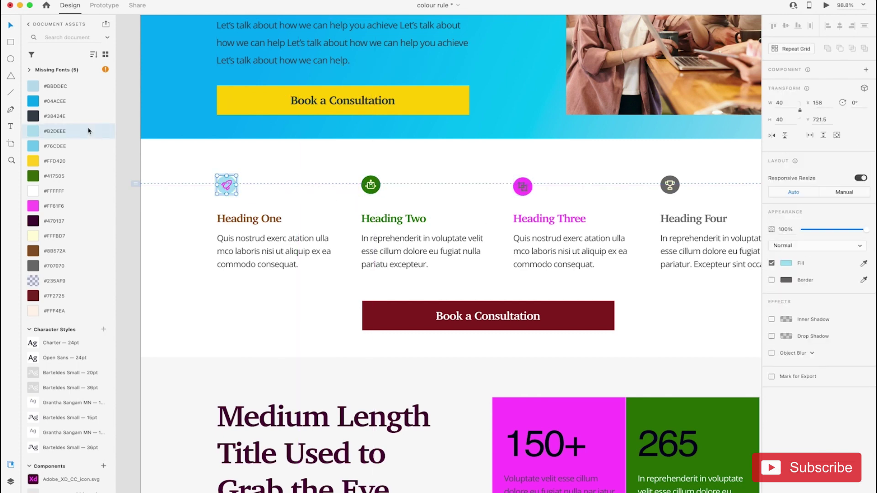
{"action": "left_click", "coordinate": [77, 117]}
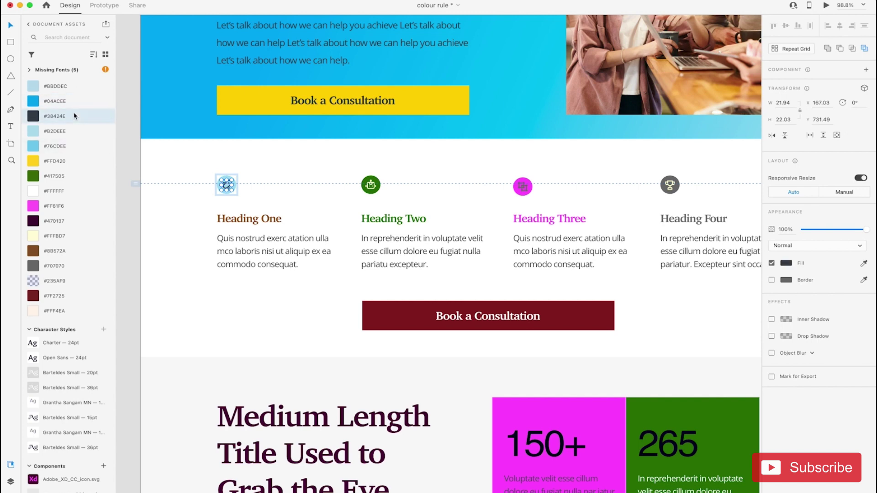
Recolour the rocket inside the Heading One icon with the saved blue #04ACEE
{"action": "left_click", "coordinate": [249, 218]}
{"action": "double_click", "coordinate": [229, 187]}
{"action": "scroll", "coordinate": [229, 186], "scroll_direction": "up", "scroll_amount": 5}
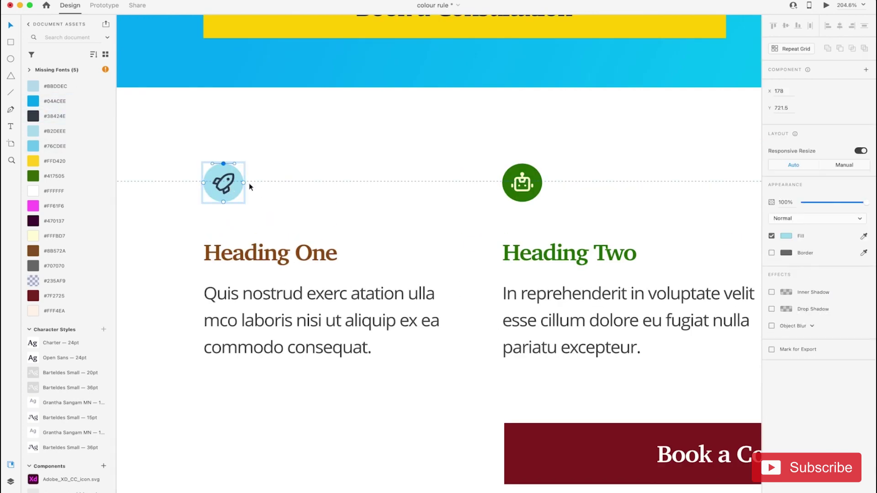
{"action": "left_click", "coordinate": [227, 184]}
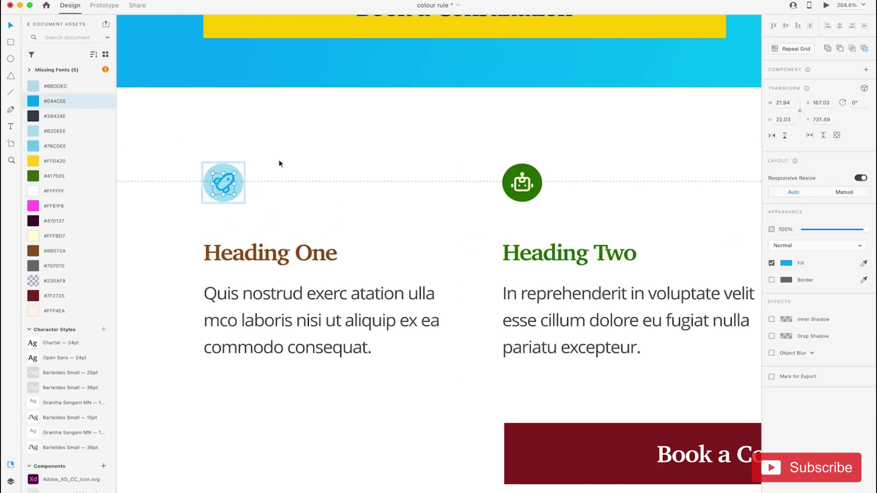
Fill the Heading Two icon's circle with light blue #B2DEEE and its robot with blue #04ACEE
{"action": "scroll", "coordinate": [280, 163], "scroll_direction": "down", "scroll_amount": 5}
{"action": "scroll", "coordinate": [503, 173], "scroll_direction": "up", "scroll_amount": 5}
{"action": "left_click", "coordinate": [330, 168]}
{"action": "left_click", "coordinate": [86, 131]}
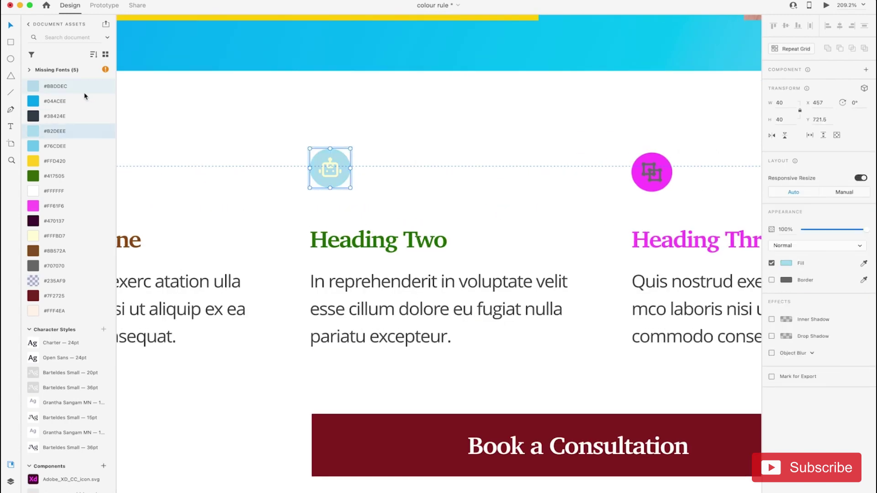
{"action": "left_click", "coordinate": [334, 168]}
Fill the Heading Three icon's overlapping squares with blue #04ACEE and its circle with light blue #BBDDEC
{"action": "scroll", "coordinate": [355, 120], "scroll_direction": "down", "scroll_amount": 5}
{"action": "double_click", "coordinate": [354, 153]}
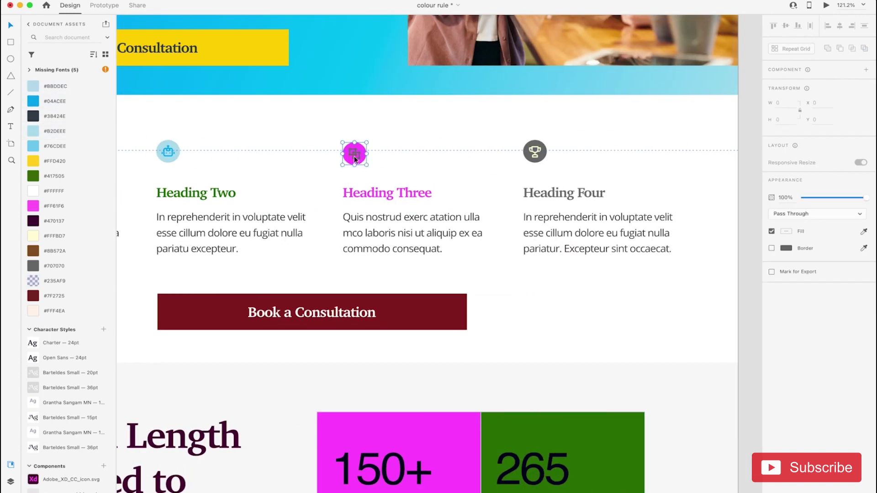
{"action": "scroll", "coordinate": [355, 151], "scroll_direction": "up", "scroll_amount": 5}
{"action": "left_click", "coordinate": [103, 103]}
{"action": "left_click", "coordinate": [327, 149]}
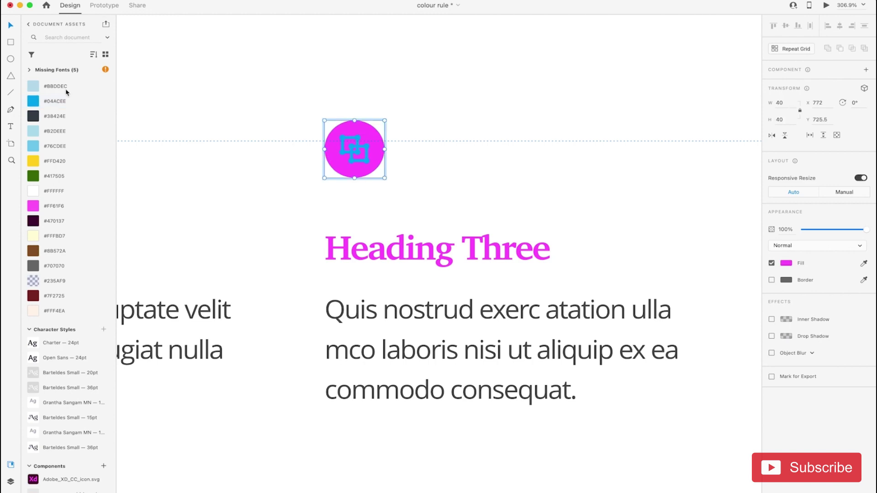
{"action": "left_click", "coordinate": [67, 88]}
Fill the Heading Four icon's circle with light blue #BBDDEC and its trophy with blue #04ACEE
{"action": "scroll", "coordinate": [395, 108], "scroll_direction": "down", "scroll_amount": 3}
{"action": "scroll", "coordinate": [395, 107], "scroll_direction": "right", "scroll_amount": 6}
{"action": "left_click", "coordinate": [379, 123]}
{"action": "left_click", "coordinate": [101, 88]}
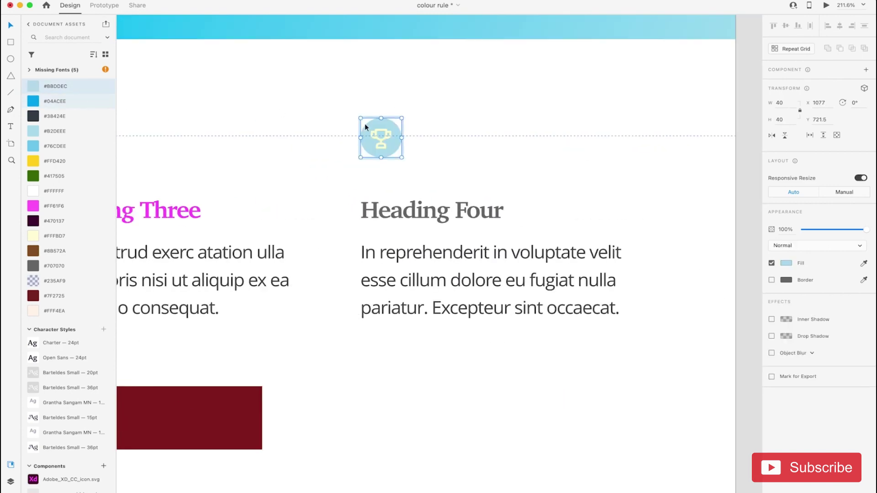
{"action": "double_click", "coordinate": [378, 132]}
Fill all four column headings under the icons with the saved dark colour #38424E
{"action": "scroll", "coordinate": [464, 176], "scroll_direction": "down", "scroll_amount": 5}
{"action": "scroll", "coordinate": [463, 176], "scroll_direction": "up", "scroll_amount": 2}
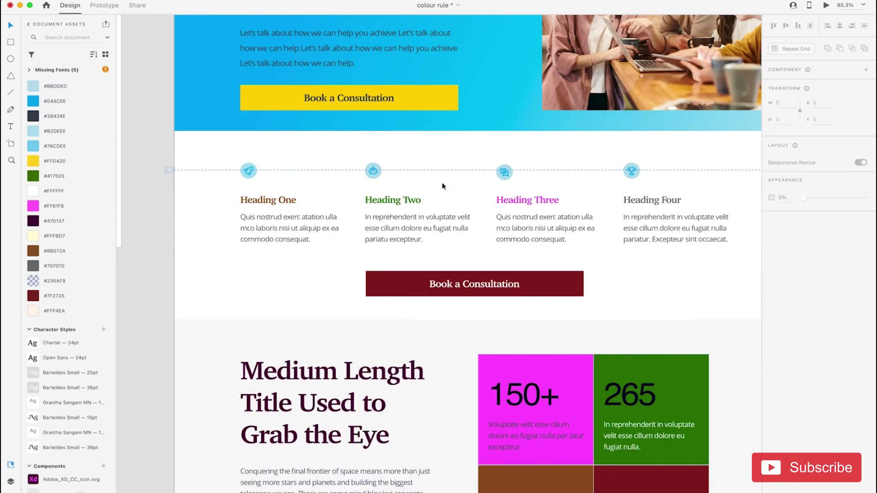
{"action": "left_click_drag", "start_coordinate": [223, 196], "coordinate": [688, 204]}
{"action": "left_click", "coordinate": [77, 119]}
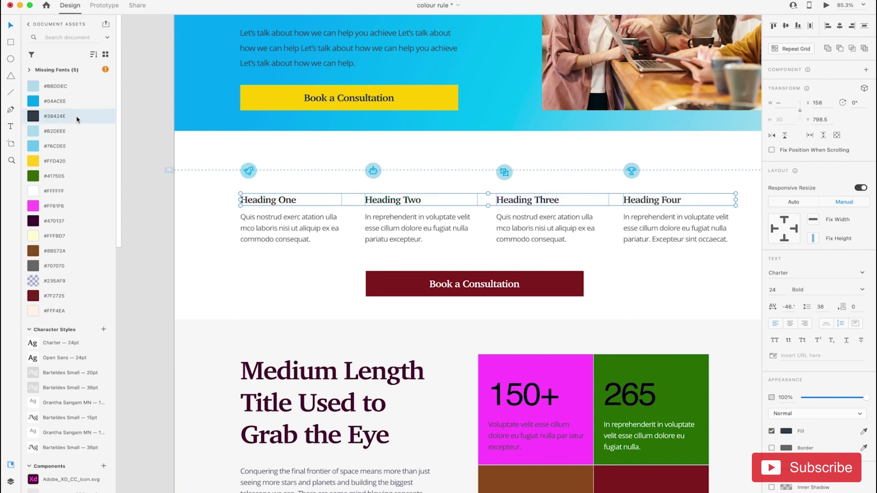
Fill the four paragraphs under the headings with #38424E and lighten that fill to the grey #636C77
{"action": "left_click_drag", "start_coordinate": [219, 213], "coordinate": [637, 250]}
{"action": "left_click", "coordinate": [47, 119]}
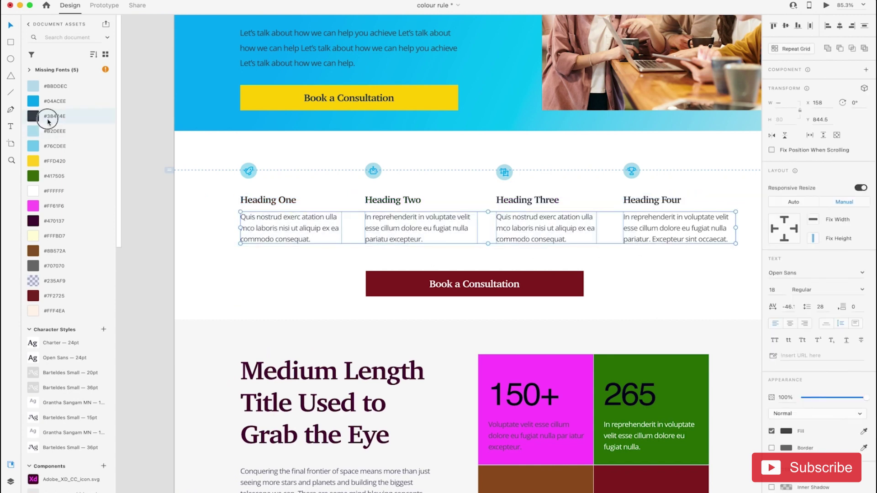
{"action": "left_click", "coordinate": [786, 432]}
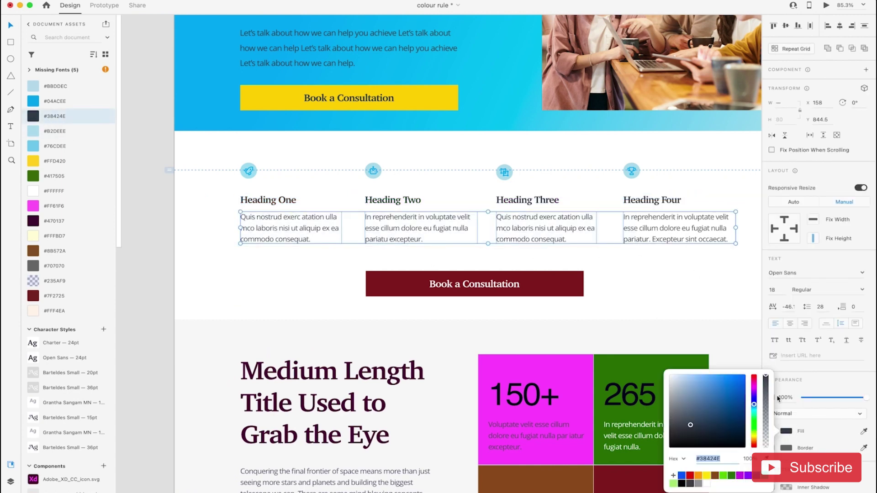
{"action": "left_click", "coordinate": [685, 412]}
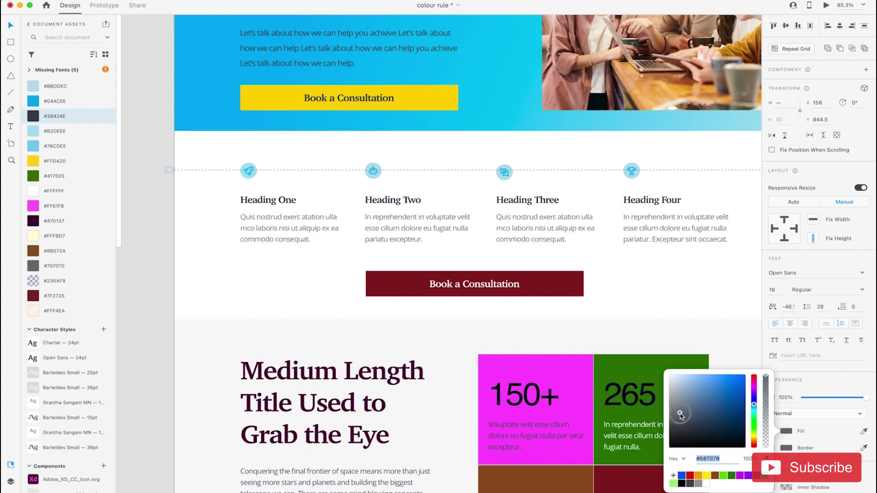
{"action": "left_click_drag", "start_coordinate": [681, 416], "coordinate": [682, 416]}
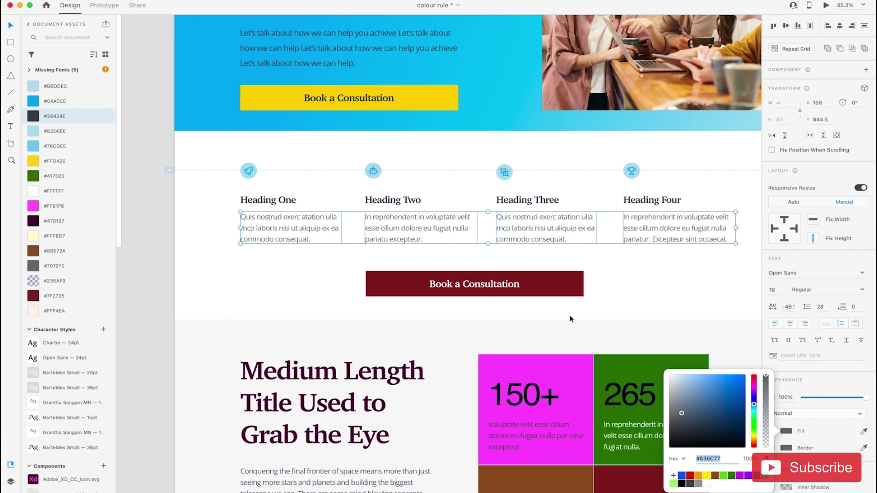
Save the paragraphs' grey #636C77 to the document colours and try it on the hero paragraph
{"action": "left_click", "coordinate": [311, 219]}
{"action": "scroll", "coordinate": [75, 101], "scroll_direction": "up", "scroll_amount": 1}
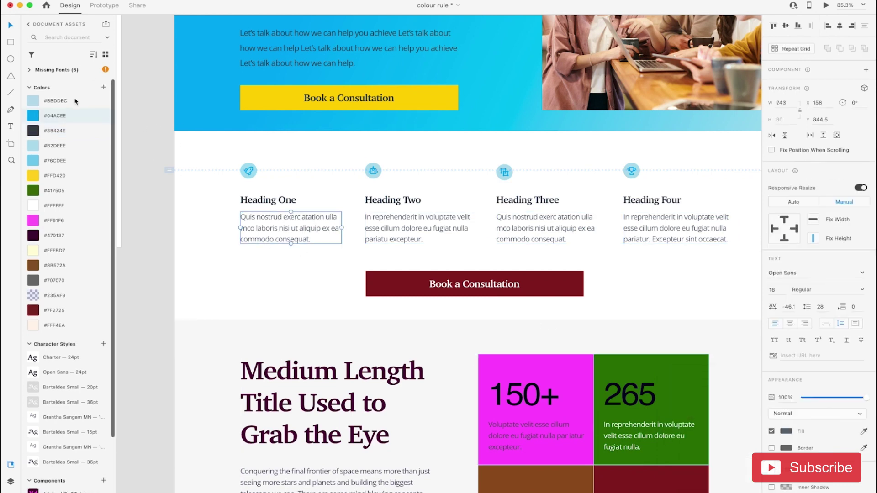
{"action": "left_click", "coordinate": [103, 90]}
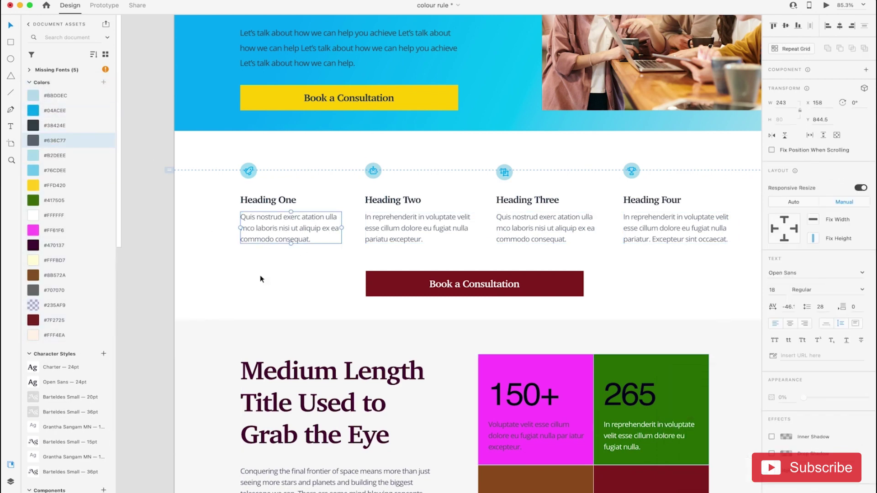
{"action": "scroll", "coordinate": [260, 275], "scroll_direction": "up", "scroll_amount": 3}
{"action": "left_click", "coordinate": [310, 179]}
{"action": "left_click", "coordinate": [63, 140]}
Fill the Book a Consultation button below the four columns with yellow #FFD420 and its label with #38424E
{"action": "scroll", "coordinate": [295, 304], "scroll_direction": "down", "scroll_amount": 6}
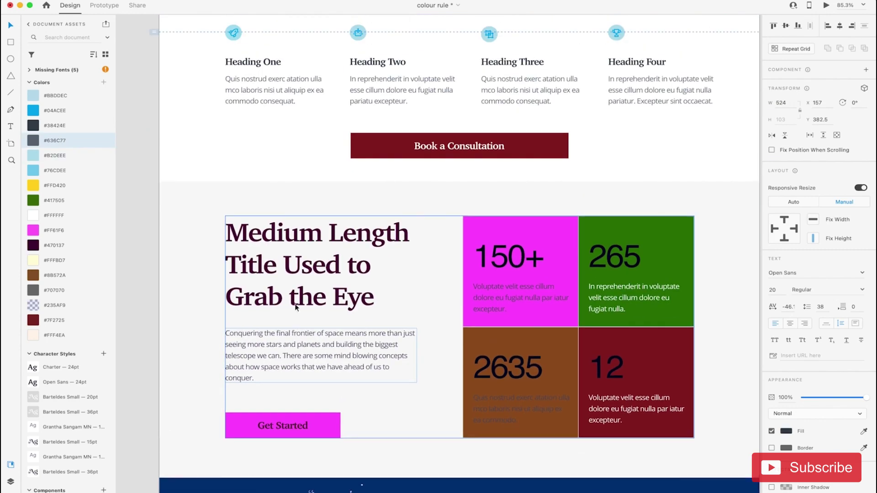
{"action": "scroll", "coordinate": [296, 307], "scroll_direction": "up", "scroll_amount": 5}
{"action": "scroll", "coordinate": [371, 168], "scroll_direction": "down", "scroll_amount": 2}
{"action": "left_click", "coordinate": [389, 322]}
{"action": "left_click", "coordinate": [78, 187]}
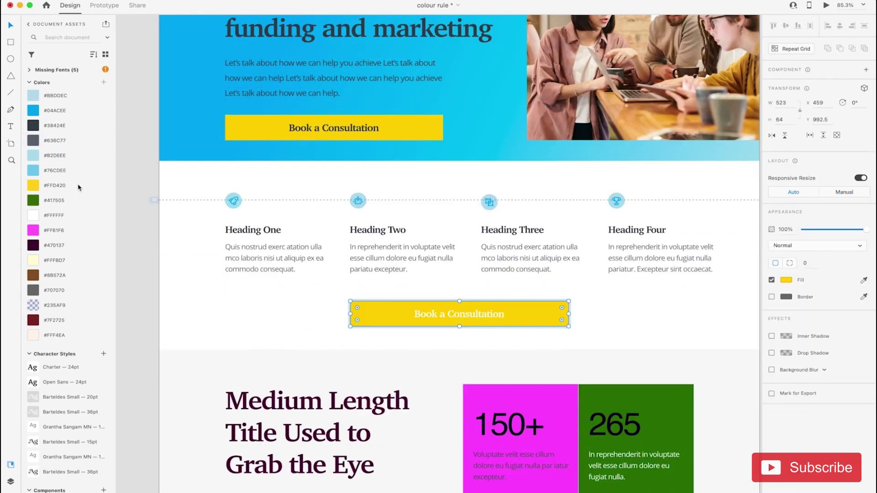
{"action": "left_click", "coordinate": [420, 316]}
{"action": "left_click", "coordinate": [68, 126]}
Fill the background of the Medium Length Title section with the dark colour #38424E
{"action": "left_click", "coordinate": [233, 306]}
{"action": "scroll", "coordinate": [233, 307], "scroll_direction": "down", "scroll_amount": 1}
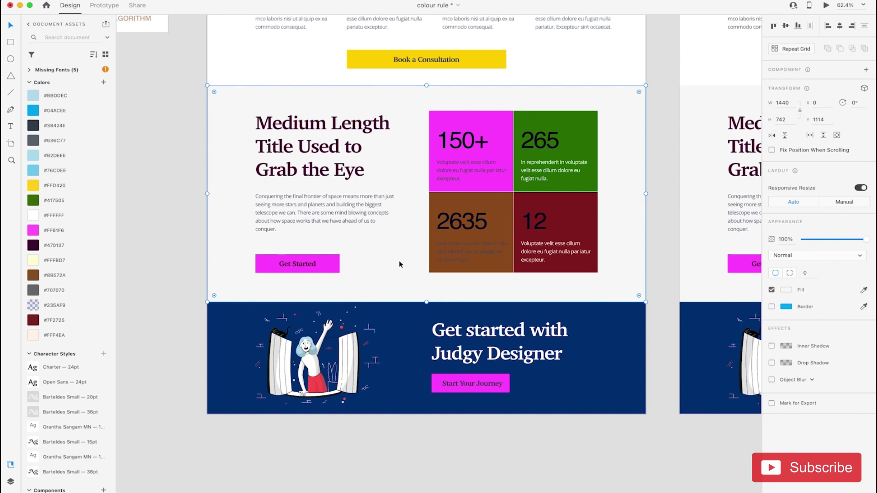
{"action": "left_click", "coordinate": [82, 120]}
Fill the dark section's title and paragraph with white #FFFFFF and its Get Started button with yellow #FFD420
{"action": "double_click", "coordinate": [315, 204]}
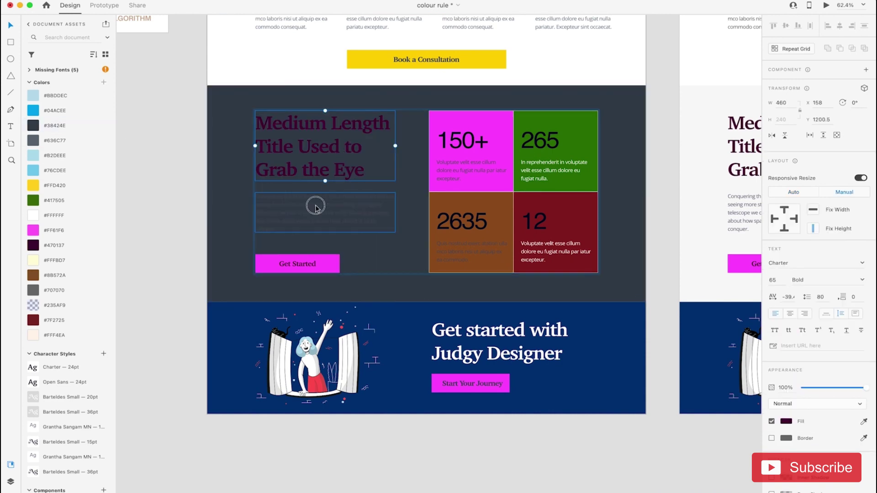
{"action": "left_click", "coordinate": [76, 111]}
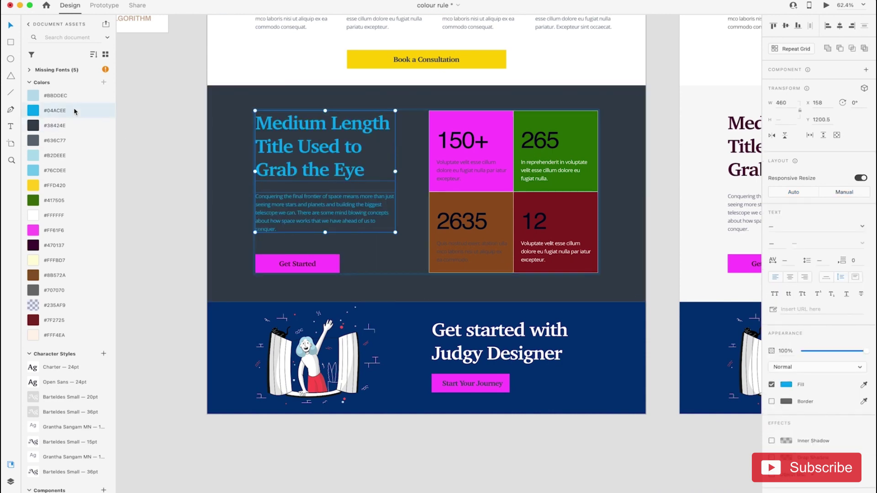
{"action": "left_click", "coordinate": [77, 220]}
{"action": "left_click", "coordinate": [332, 261]}
{"action": "left_click", "coordinate": [87, 187]}
Fill the background of the 150+ statistics tile with the saved blue #04ACEE
{"action": "left_click", "coordinate": [499, 133]}
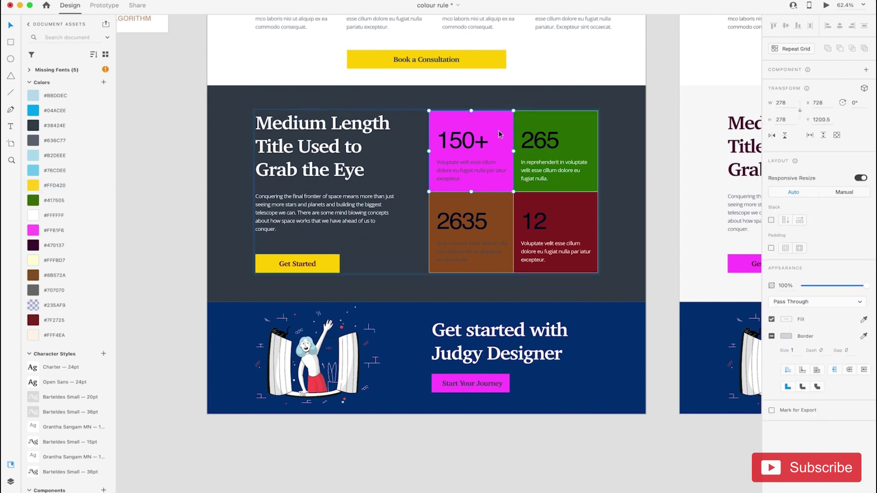
{"action": "left_click", "coordinate": [101, 113]}
{"action": "key", "text": "super+z"}
{"action": "double_click", "coordinate": [503, 125]}
{"action": "left_click", "coordinate": [60, 111]}
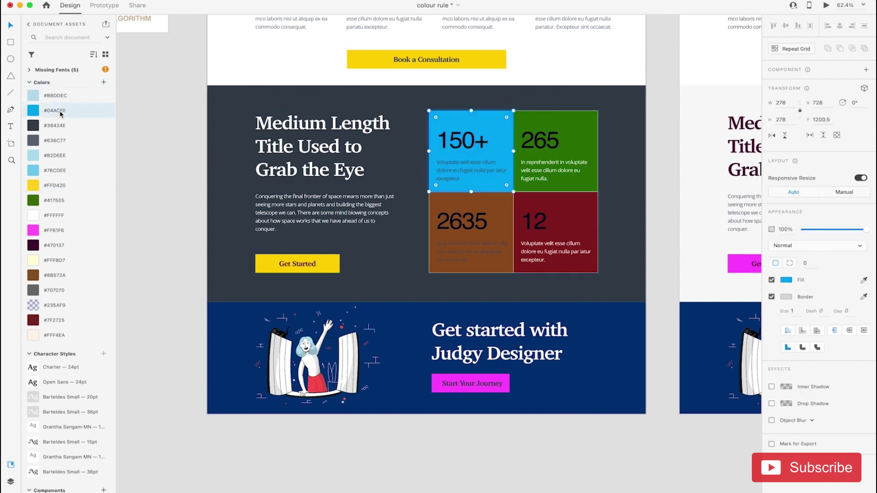
Fill the 265 tile's background with #76CDEE and the 2635 tile's background with #B2DEEE
{"action": "left_click", "coordinate": [579, 185]}
{"action": "left_click", "coordinate": [69, 170]}
{"action": "key", "text": "ctrl+z"}
{"action": "left_click", "coordinate": [69, 170]}
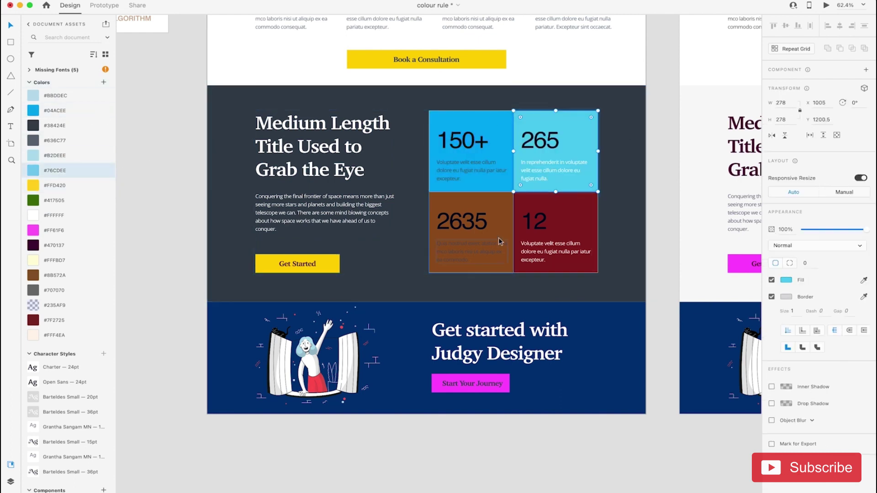
{"action": "left_click", "coordinate": [499, 241]}
{"action": "left_click", "coordinate": [71, 155]}
Try several saved blues on the 12 tile's background and settle on light blue #BBDDEC
{"action": "left_click", "coordinate": [552, 235]}
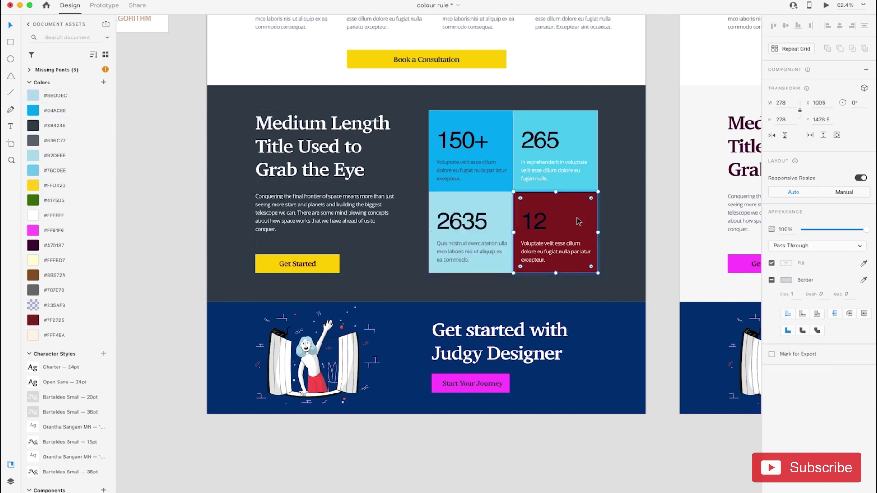
{"action": "left_click", "coordinate": [70, 156]}
{"action": "left_click", "coordinate": [80, 111]}
{"action": "left_click", "coordinate": [78, 100]}
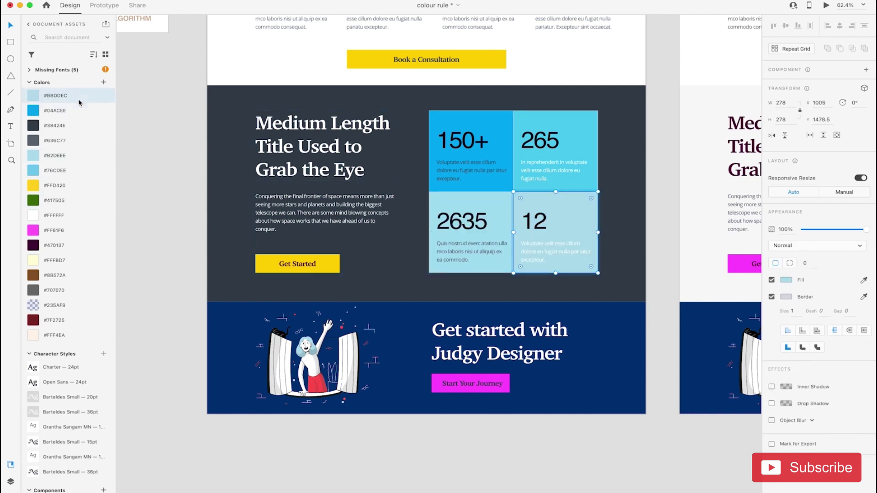
Fill the 12 tile's background with #76CDEE and the 265 tile's background with #B2DEEE
{"action": "left_click", "coordinate": [78, 171]}
{"action": "left_click", "coordinate": [576, 183]}
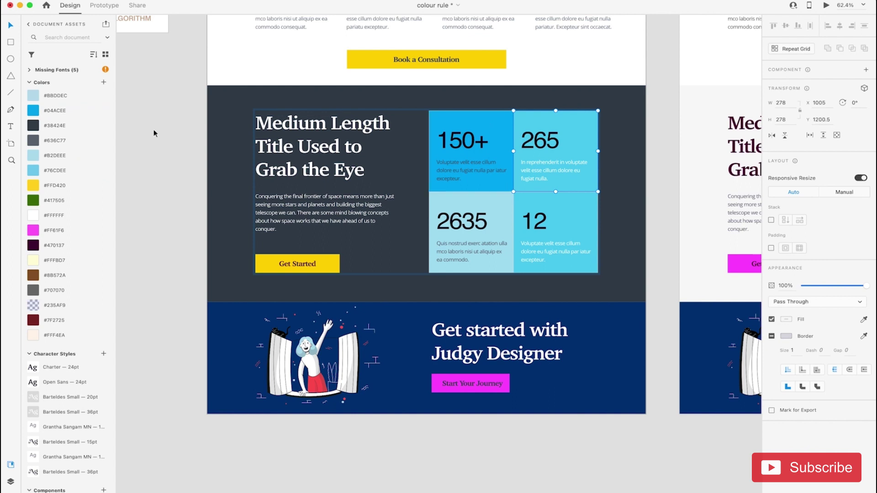
{"action": "left_click", "coordinate": [71, 156]}
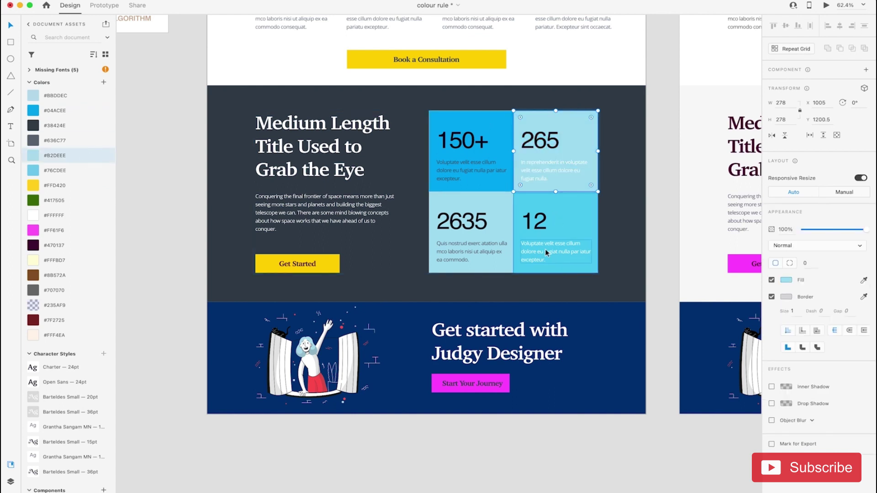
Fill the paragraphs in the 2635, 265 and 12 tiles with grey #636C77
{"action": "left_click", "coordinate": [545, 248]}
{"action": "left_click", "coordinate": [461, 249]}
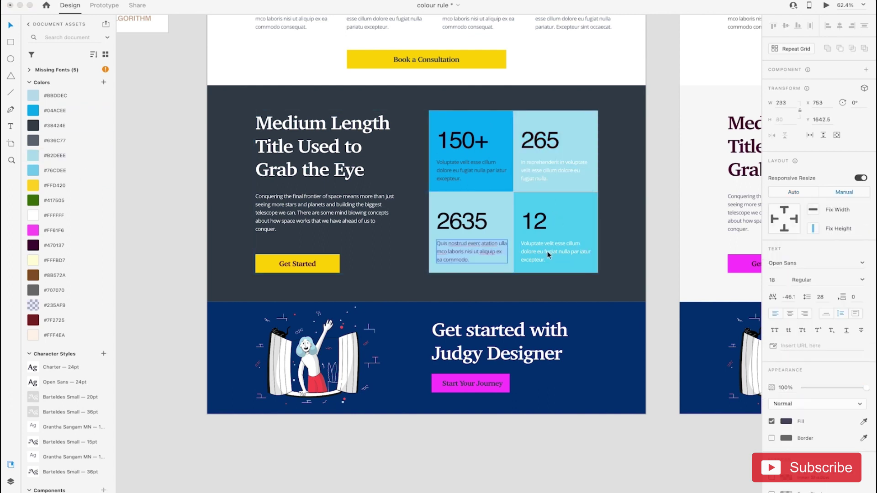
{"action": "left_click", "coordinate": [74, 143]}
{"action": "double_click", "coordinate": [540, 171]}
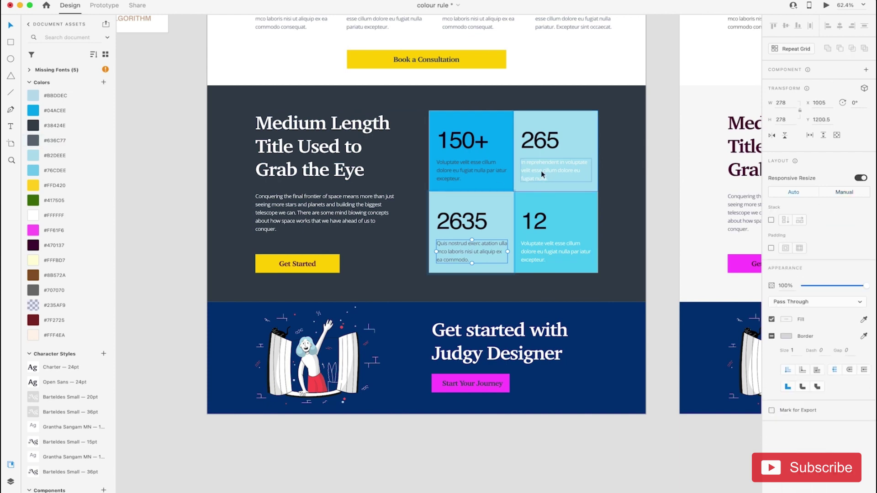
{"action": "left_click", "coordinate": [74, 145]}
{"action": "left_click", "coordinate": [550, 251]}
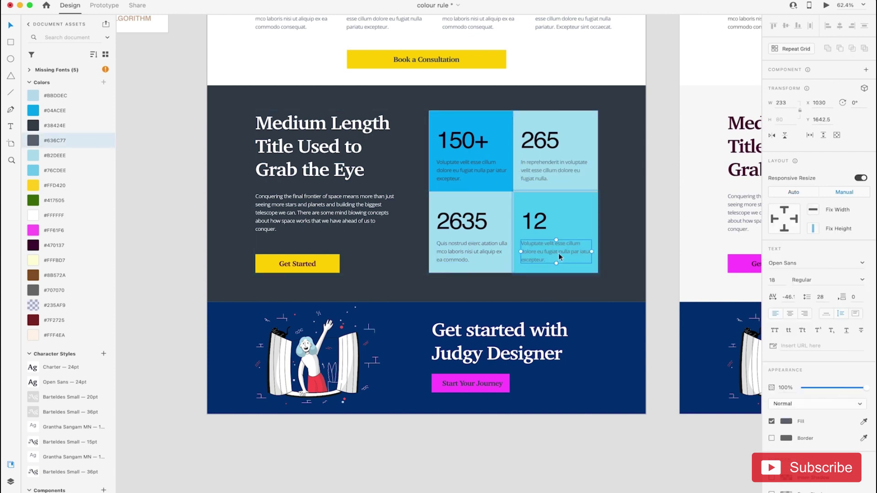
Fill the 150+ tile's paragraph and number with dark #38424E
{"action": "scroll", "coordinate": [558, 252], "scroll_direction": "up", "scroll_amount": 6}
{"action": "left_click", "coordinate": [454, 155]}
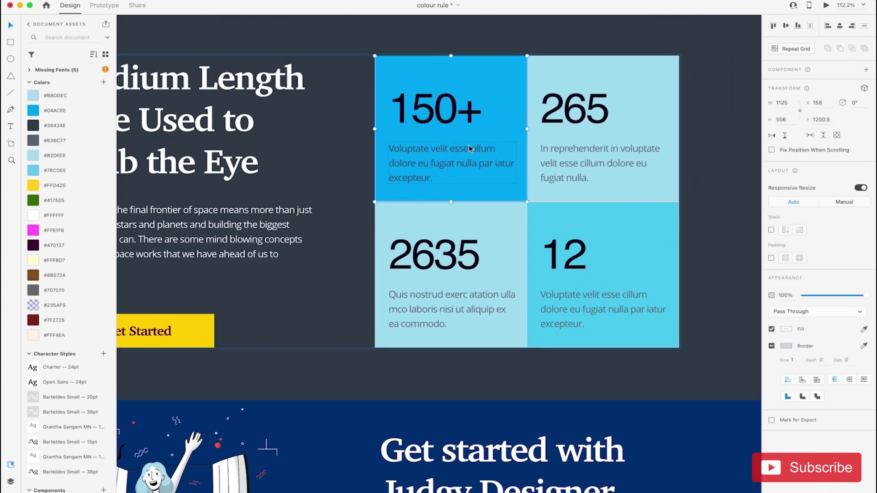
{"action": "double_click", "coordinate": [468, 144]}
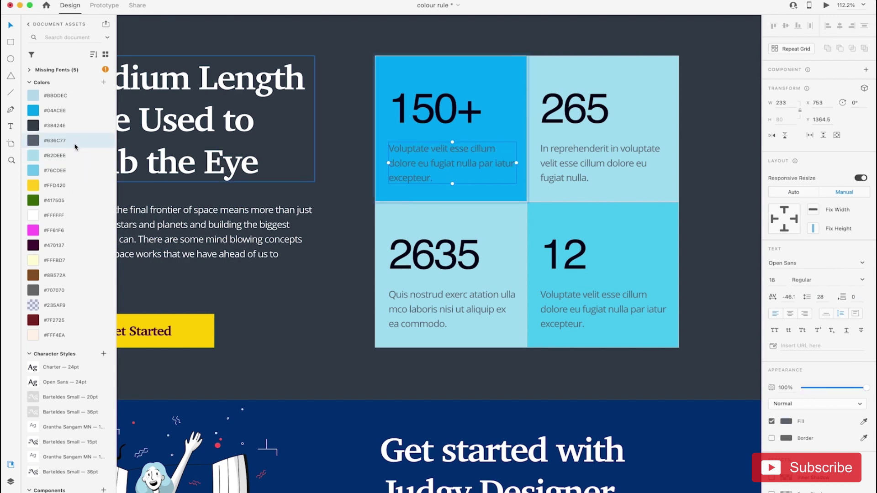
{"action": "left_click", "coordinate": [77, 125]}
{"action": "key", "text": "Escape"}
Fill the numbers 265, 2635 and 12 in the statistics tiles with dark #38424E
{"action": "double_click", "coordinate": [579, 125]}
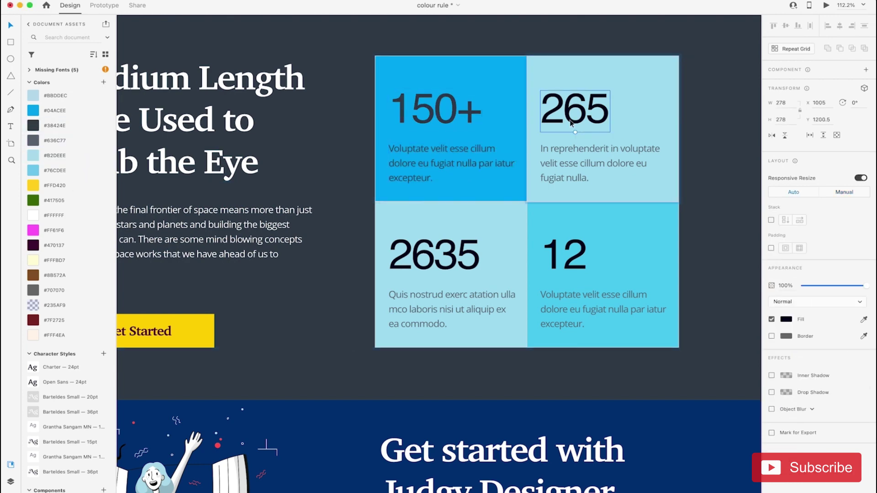
{"action": "left_click", "coordinate": [86, 125]}
{"action": "double_click", "coordinate": [433, 256]}
{"action": "left_click", "coordinate": [56, 122]}
{"action": "left_click", "coordinate": [564, 255]}
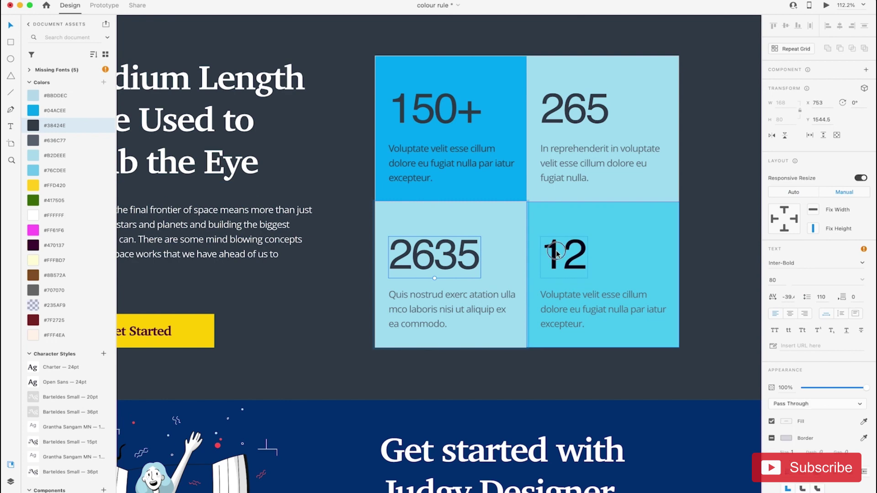
{"action": "left_click", "coordinate": [79, 123]}
{"action": "left_click", "coordinate": [664, 206]}
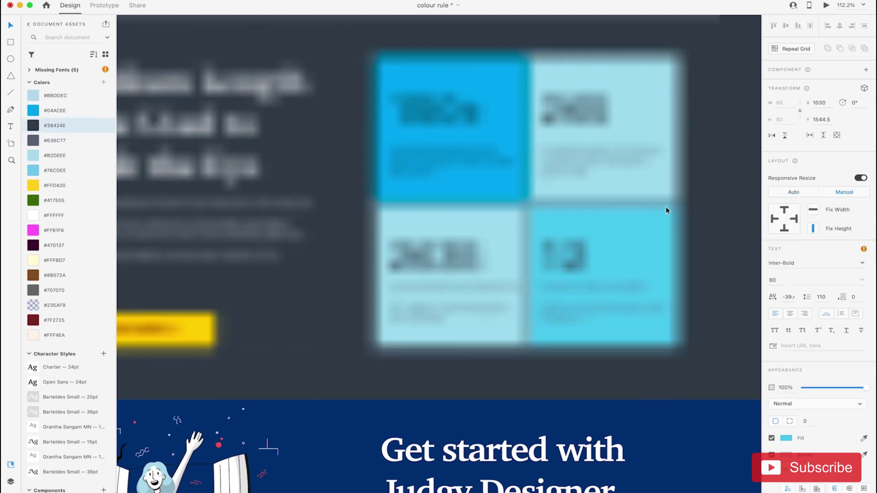
Try yellow #FFD420 and light blue #B2DEEE on the dark section's title and settle on blue #04ACEE
{"action": "scroll", "coordinate": [664, 206], "scroll_direction": "down", "scroll_amount": 5}
{"action": "scroll", "coordinate": [407, 227], "scroll_direction": "up", "scroll_amount": 3}
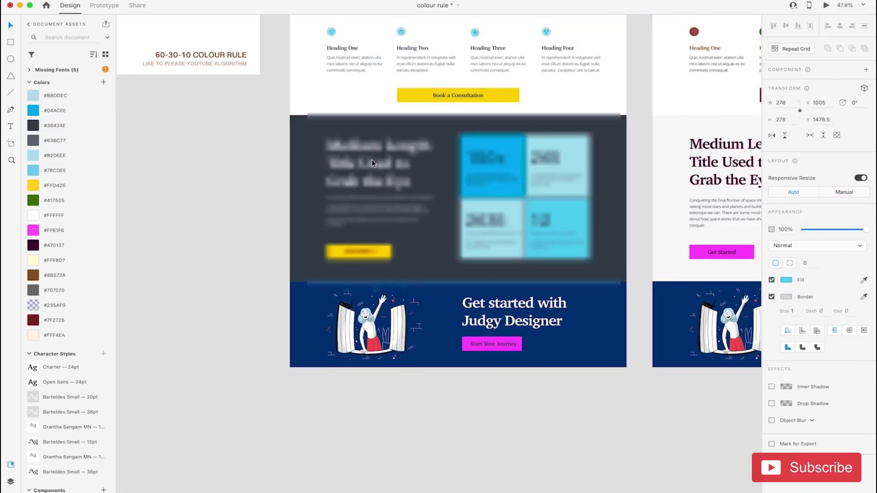
{"action": "left_click", "coordinate": [372, 160]}
{"action": "left_click", "coordinate": [82, 184]}
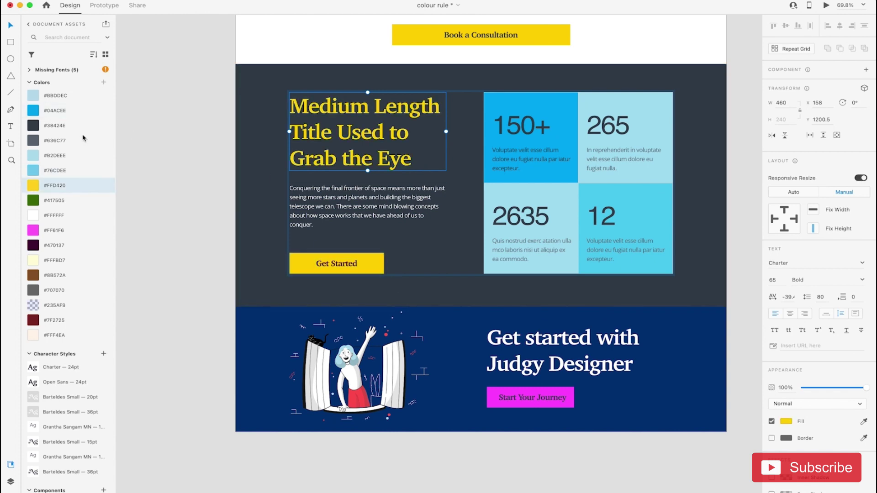
{"action": "left_click", "coordinate": [78, 156]}
{"action": "left_click", "coordinate": [93, 114]}
{"action": "left_click", "coordinate": [474, 228]}
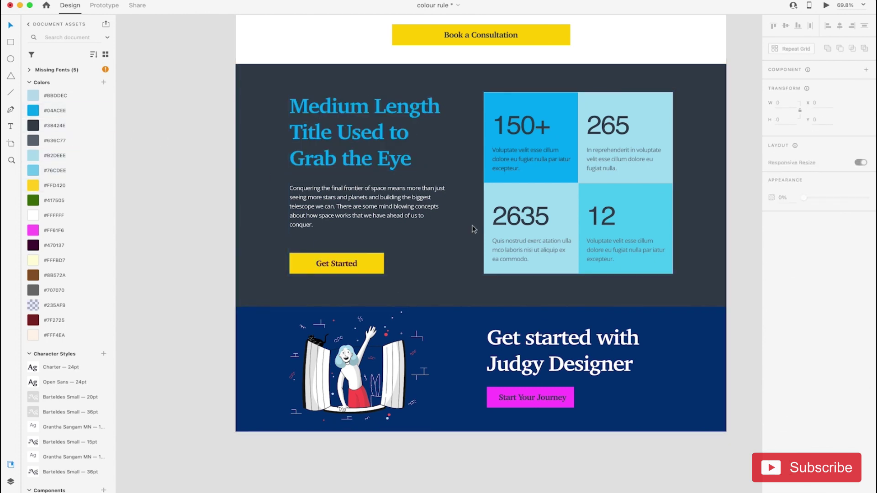
Nudge the dark section's paragraph slightly down, away from its title
{"action": "scroll", "coordinate": [474, 228], "scroll_direction": "down", "scroll_amount": 2}
{"action": "scroll", "coordinate": [474, 229], "scroll_direction": "right", "scroll_amount": 2}
{"action": "left_click", "coordinate": [350, 183]}
{"action": "double_click", "coordinate": [351, 184]}
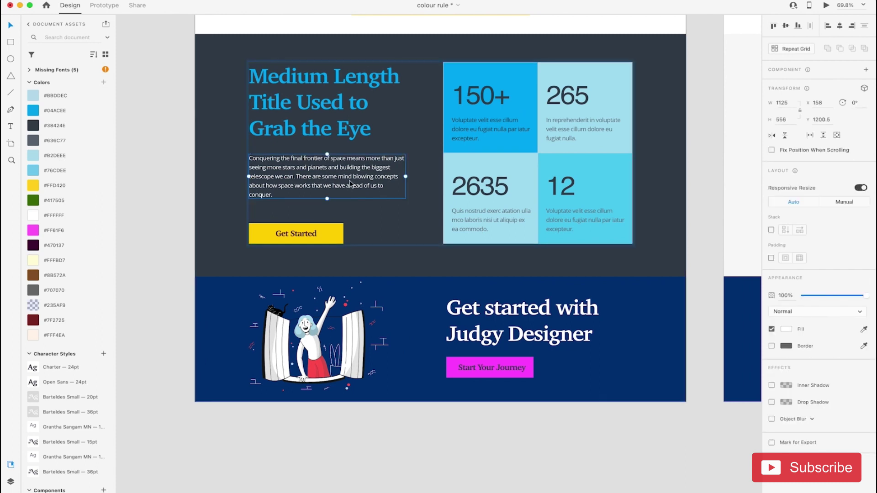
{"action": "left_click", "coordinate": [157, 215]}
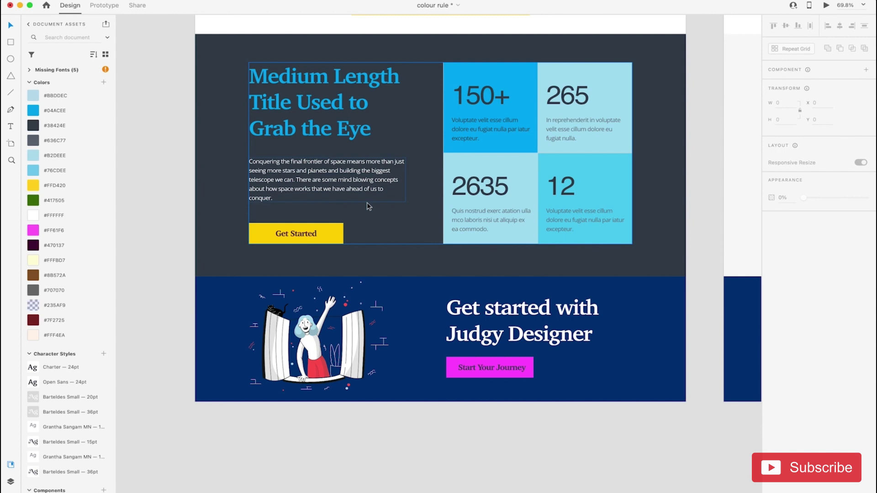
Fill the background of the Get started with Judgy Designer banner with blue #04ACEE
{"action": "scroll", "coordinate": [368, 202], "scroll_direction": "down", "scroll_amount": 3}
{"action": "scroll", "coordinate": [367, 203], "scroll_direction": "down", "scroll_amount": 3}
{"action": "scroll", "coordinate": [367, 202], "scroll_direction": "right", "scroll_amount": 3}
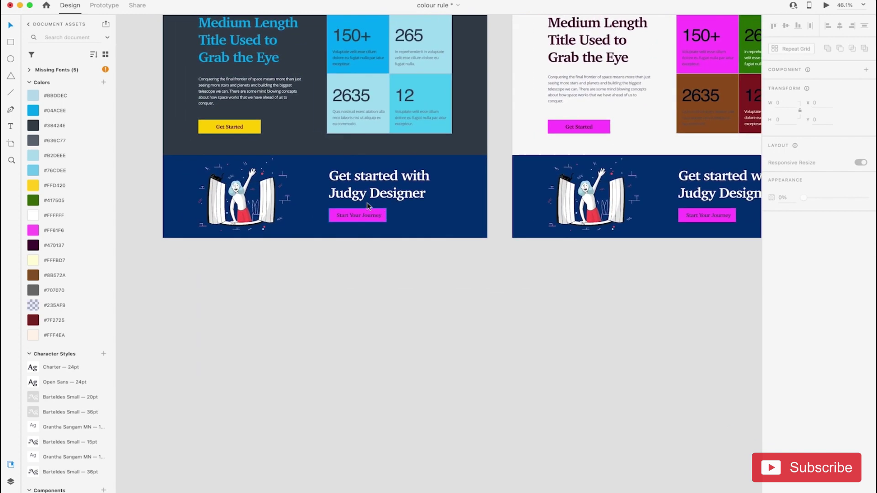
{"action": "scroll", "coordinate": [367, 205], "scroll_direction": "up", "scroll_amount": 5}
{"action": "scroll", "coordinate": [366, 204], "scroll_direction": "left", "scroll_amount": 4}
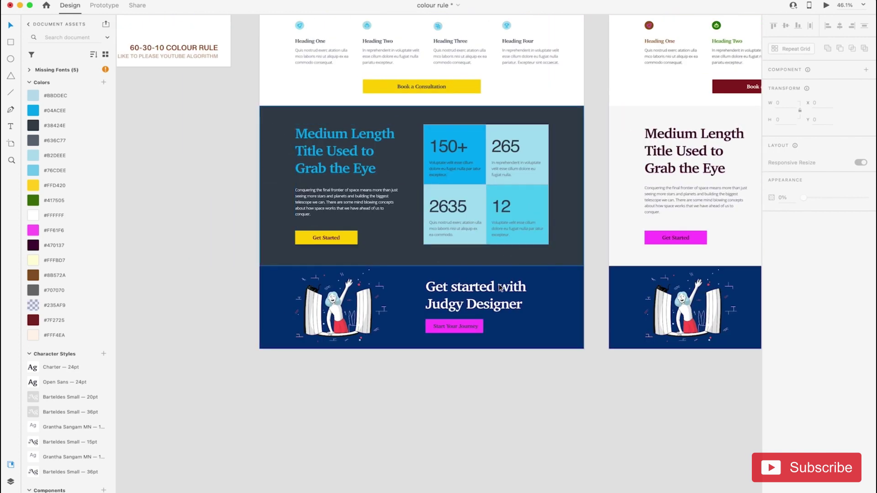
{"action": "scroll", "coordinate": [500, 286], "scroll_direction": "up", "scroll_amount": 5}
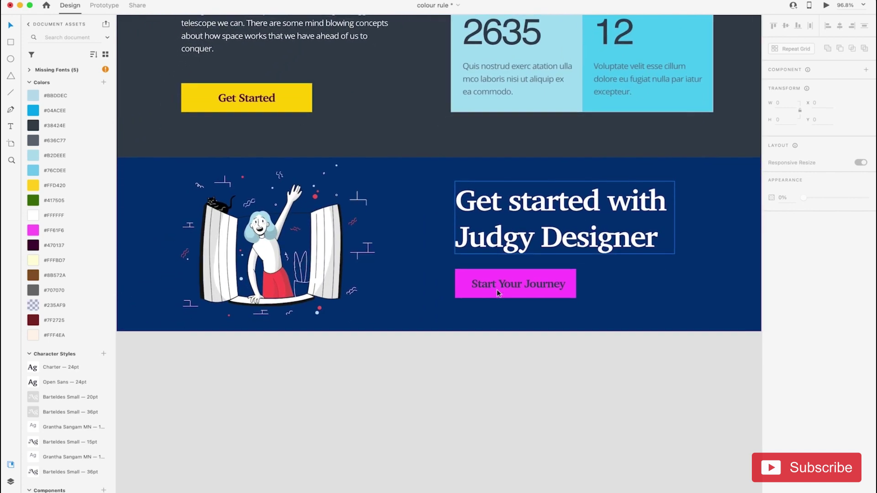
{"action": "scroll", "coordinate": [497, 289], "scroll_direction": "down", "scroll_amount": 1}
{"action": "scroll", "coordinate": [497, 289], "scroll_direction": "left", "scroll_amount": 1}
{"action": "left_click", "coordinate": [456, 302]}
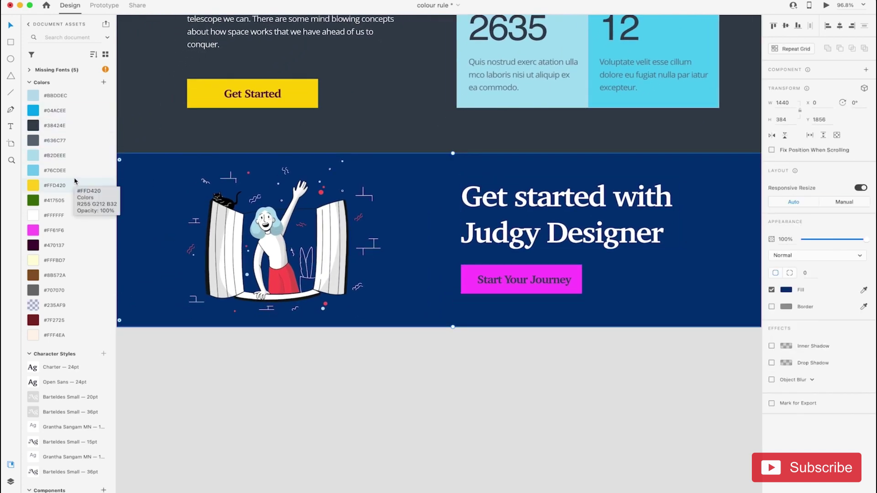
{"action": "mouse_move", "coordinate": [78, 118]}
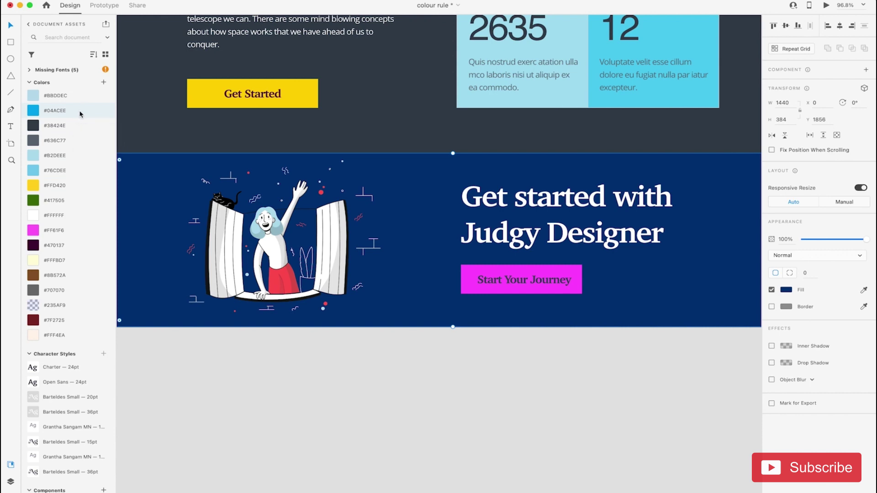
{"action": "left_click", "coordinate": [80, 114]}
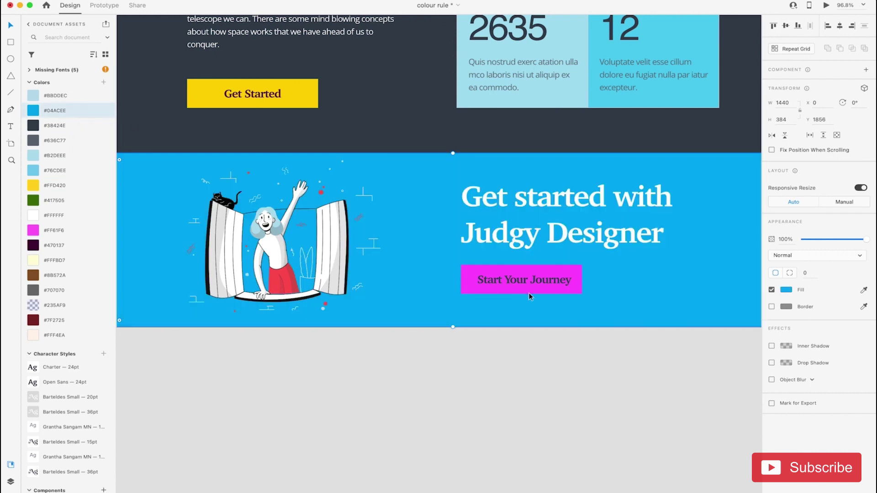
{"action": "left_click", "coordinate": [576, 277]}
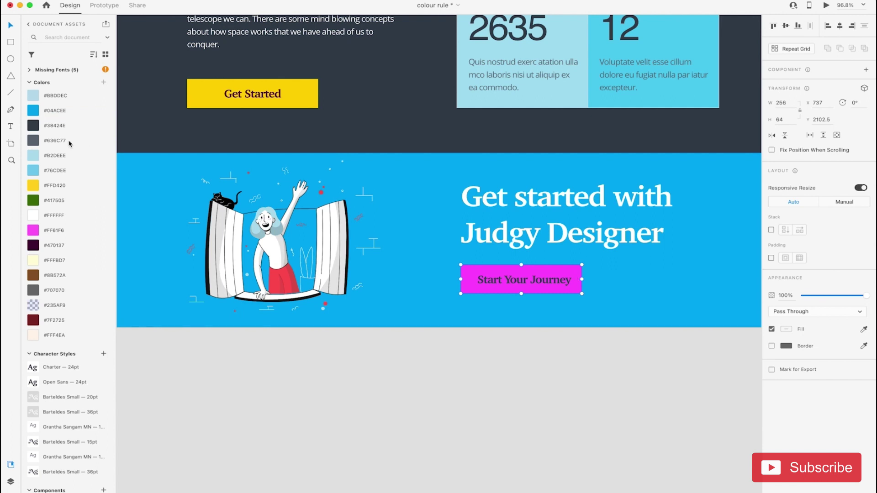
{"action": "left_click", "coordinate": [71, 186]}
{"action": "key", "text": "super+z"}
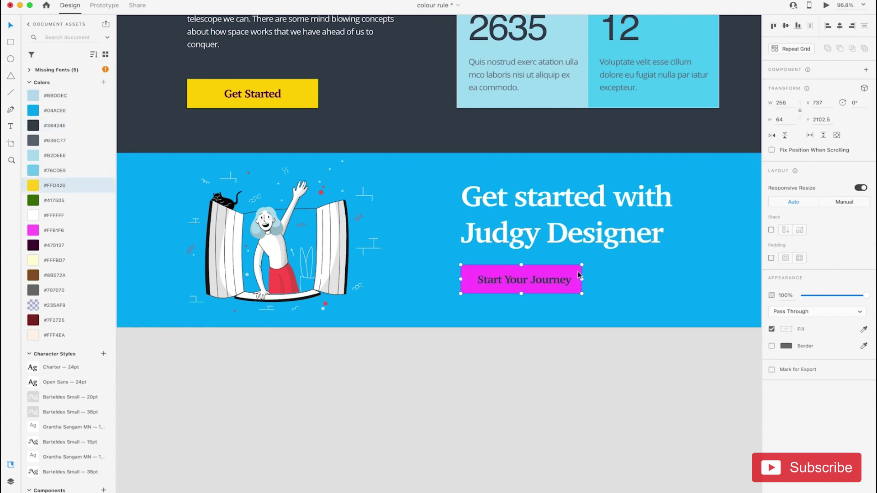
Fill the Start Your Journey button's rectangle with yellow #FFD420 and its label with dark #38424E
{"action": "double_click", "coordinate": [574, 270]}
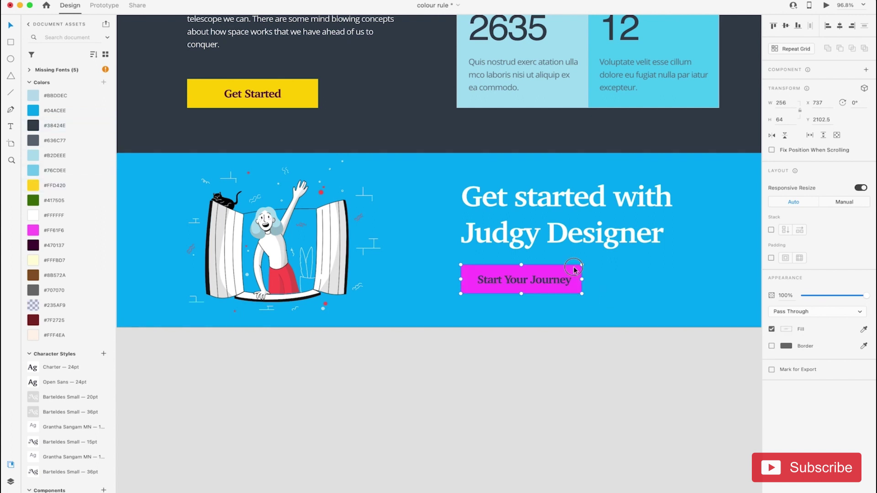
{"action": "left_click", "coordinate": [62, 184]}
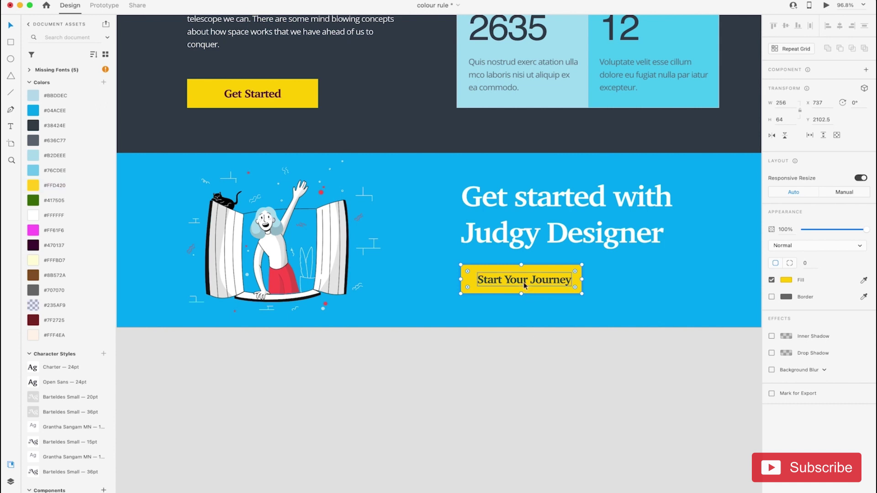
{"action": "left_click", "coordinate": [524, 284]}
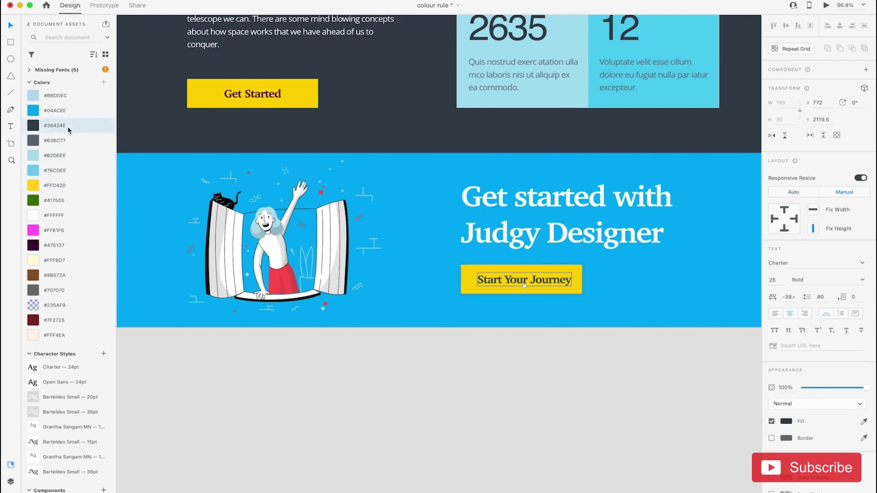
{"action": "left_click", "coordinate": [460, 394]}
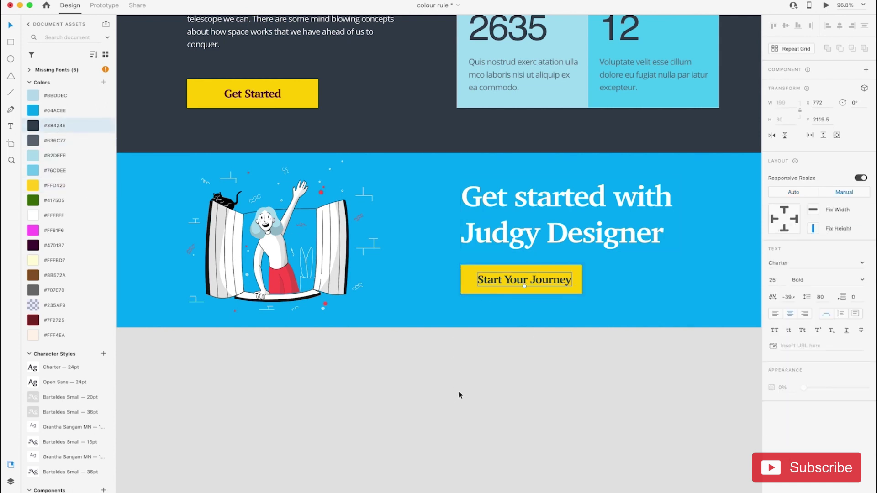
Add the fill colour of the woman's red skirt in the banner illustration to the saved document colours
{"action": "scroll", "coordinate": [460, 393], "scroll_direction": "left", "scroll_amount": 5}
{"action": "double_click", "coordinate": [369, 291]}
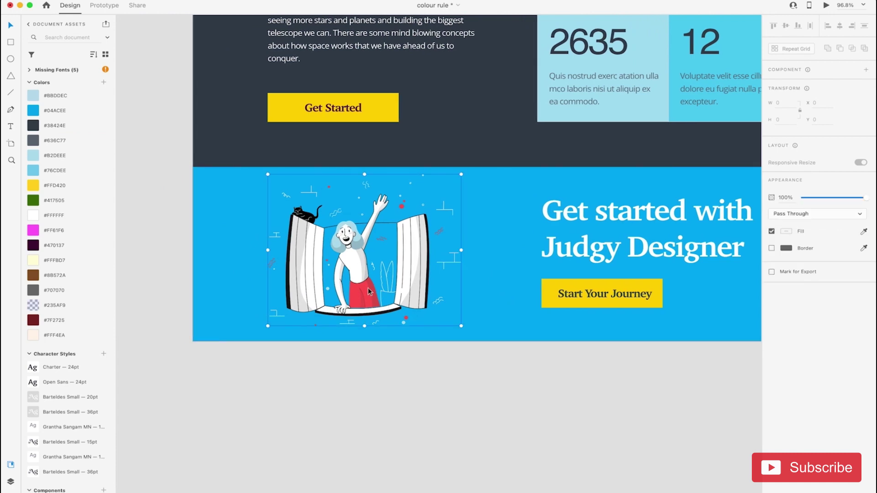
{"action": "scroll", "coordinate": [368, 286], "scroll_direction": "up", "scroll_amount": 3}
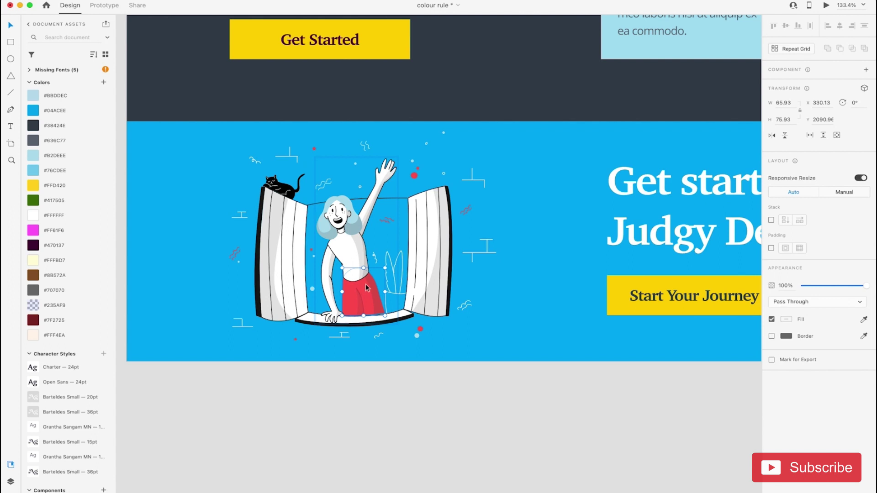
{"action": "left_click", "coordinate": [365, 283]}
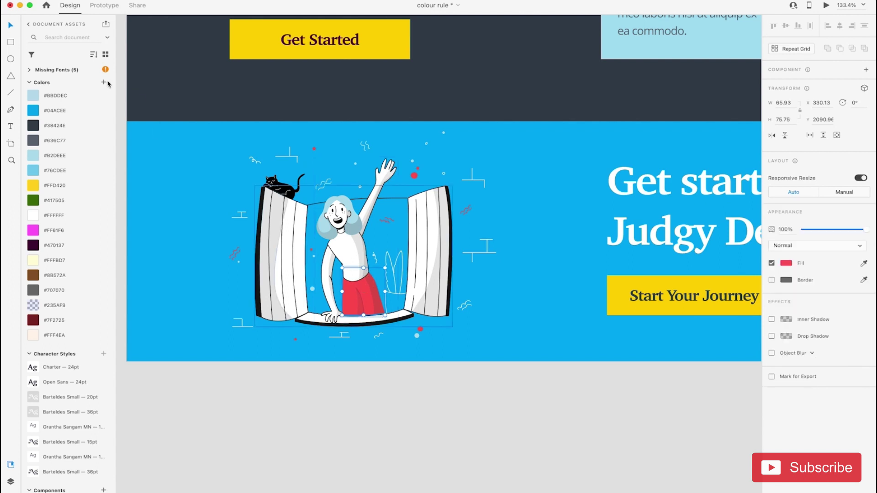
{"action": "key", "text": "super+shift+c"}
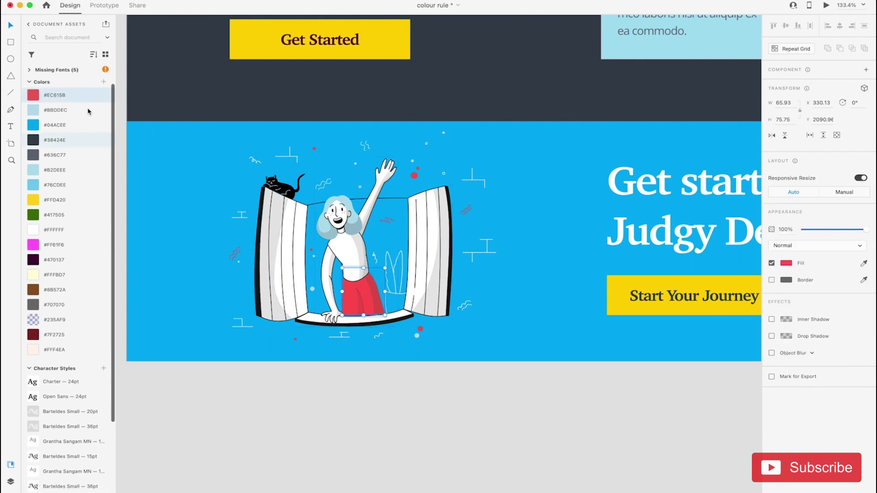
Edit the saved red #EC615B, replacing it with yellow sampled from the #FFD420 swatch
{"action": "right_click", "coordinate": [76, 86]}
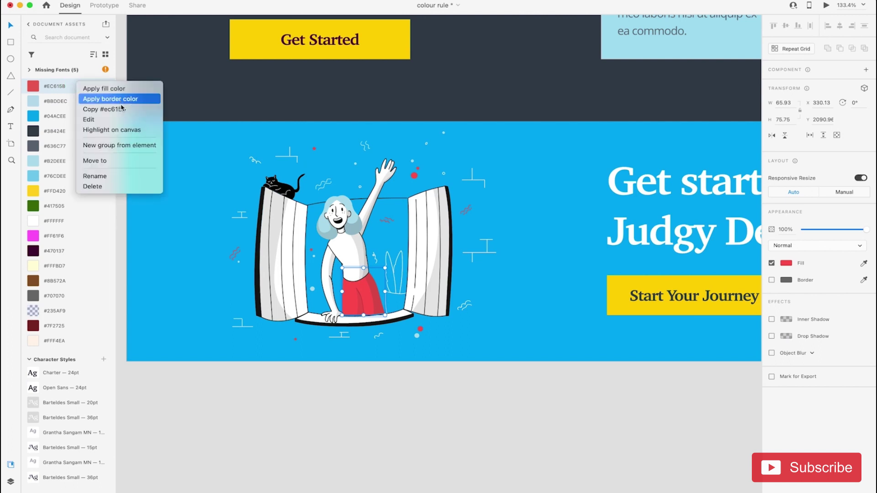
{"action": "left_click", "coordinate": [121, 119]}
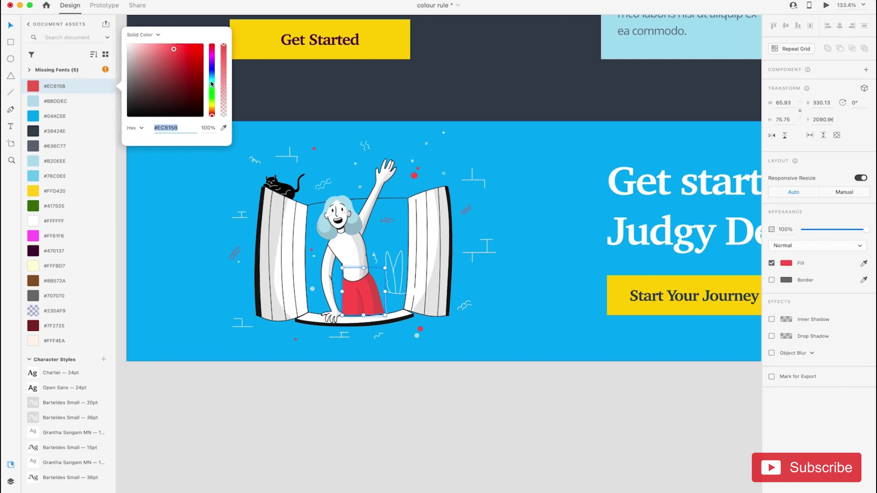
{"action": "left_click", "coordinate": [225, 128]}
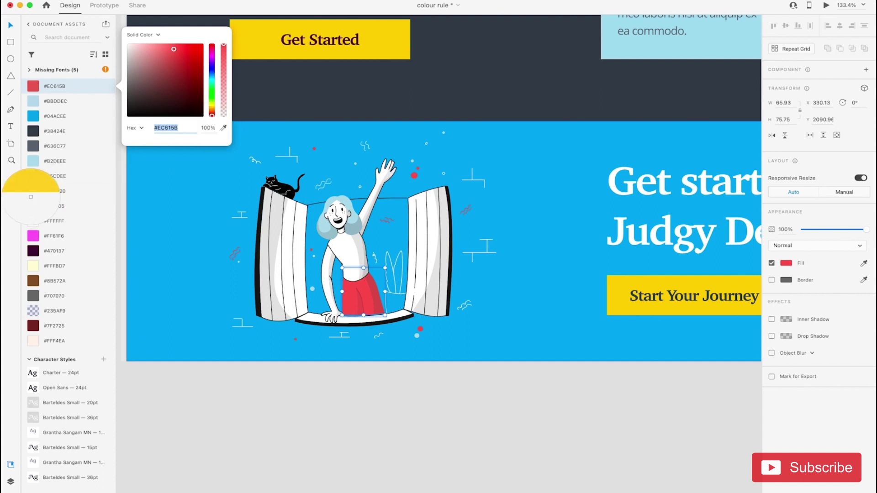
{"action": "left_click", "coordinate": [32, 194]}
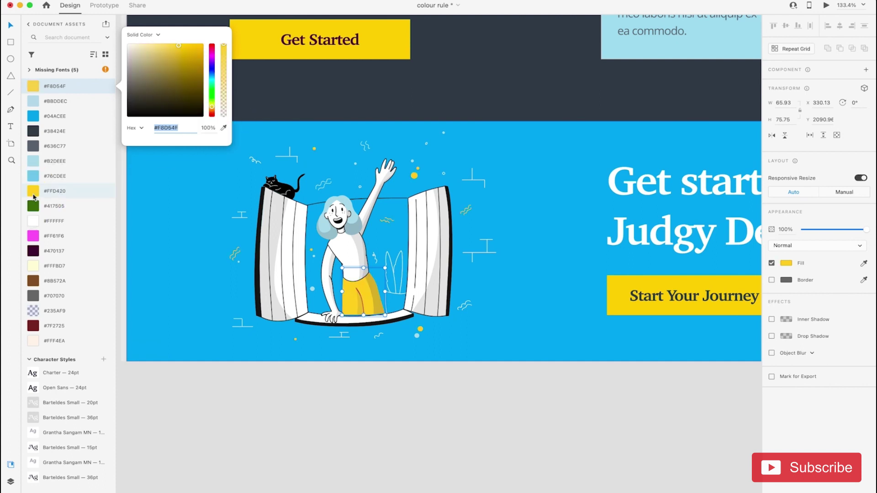
Try dark and light blue samples in place of the saved yellow, ending back on yellow sampled from the #FFD420 swatch
{"action": "left_click", "coordinate": [223, 127]}
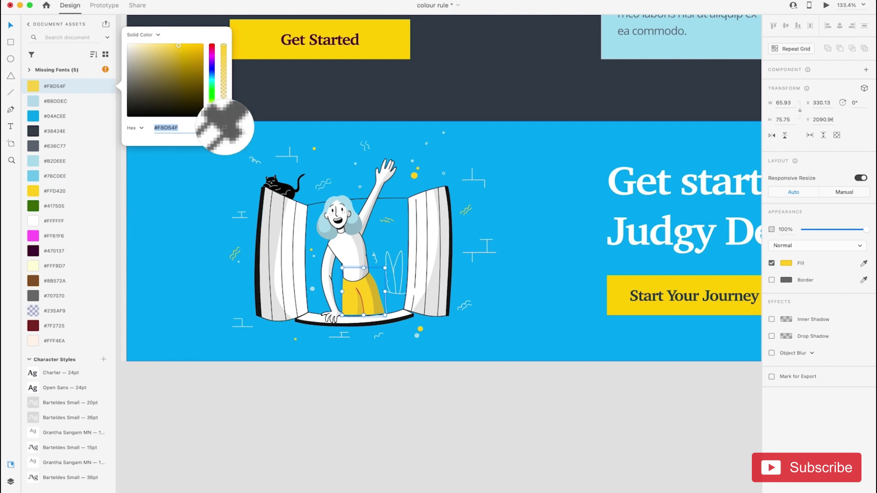
{"action": "left_click", "coordinate": [33, 133]}
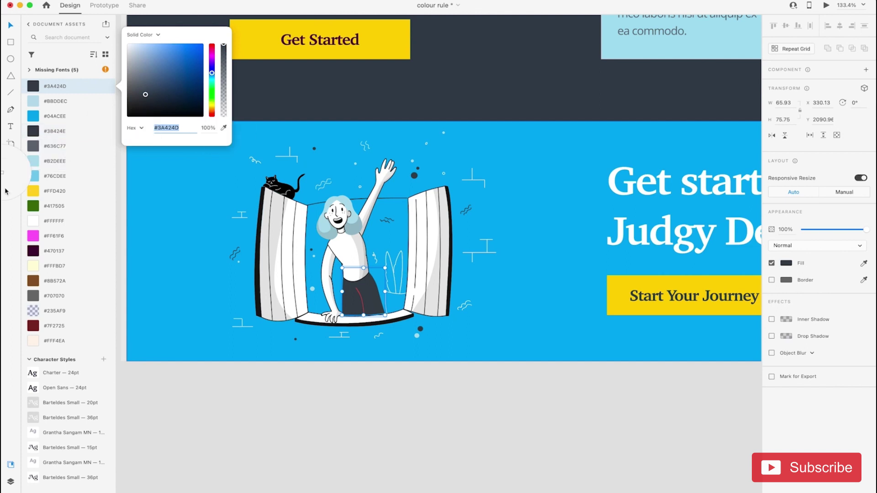
{"action": "left_click", "coordinate": [35, 182]}
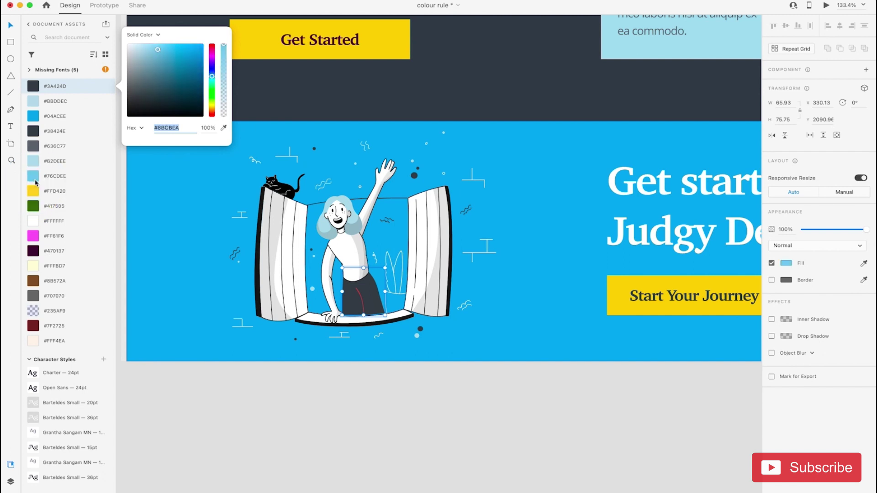
{"action": "left_click", "coordinate": [224, 128]}
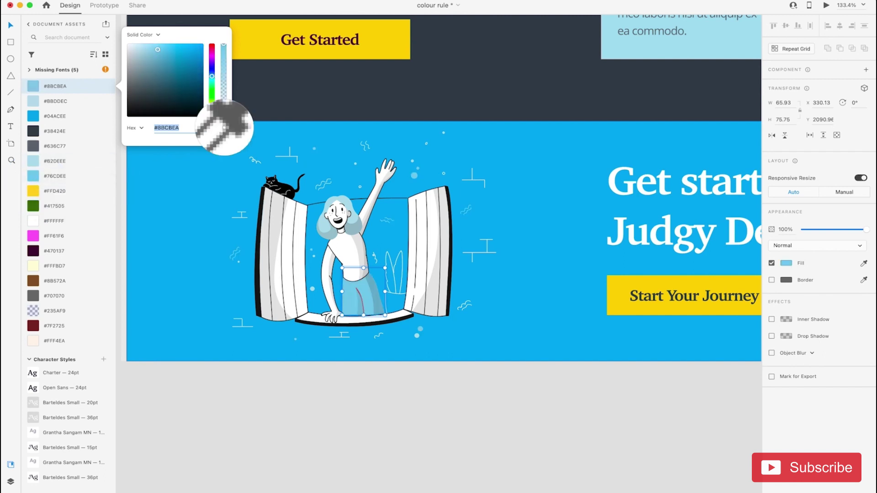
{"action": "left_click", "coordinate": [32, 161]}
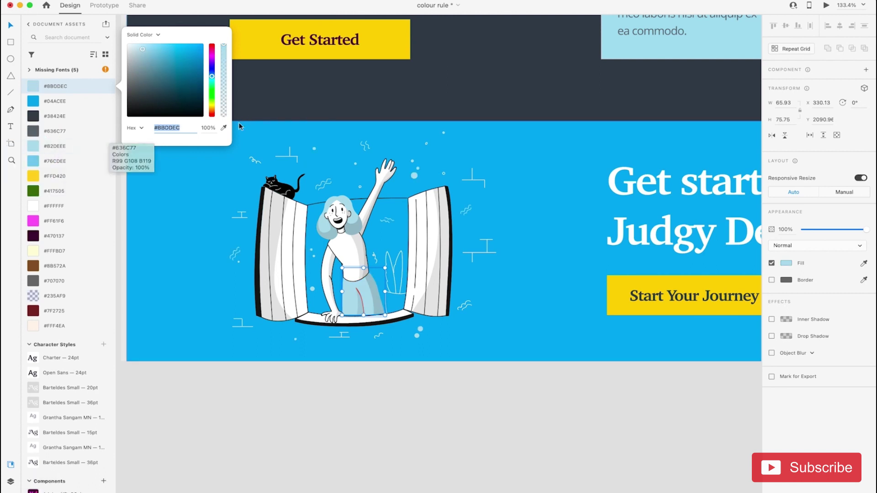
{"action": "left_click", "coordinate": [223, 128]}
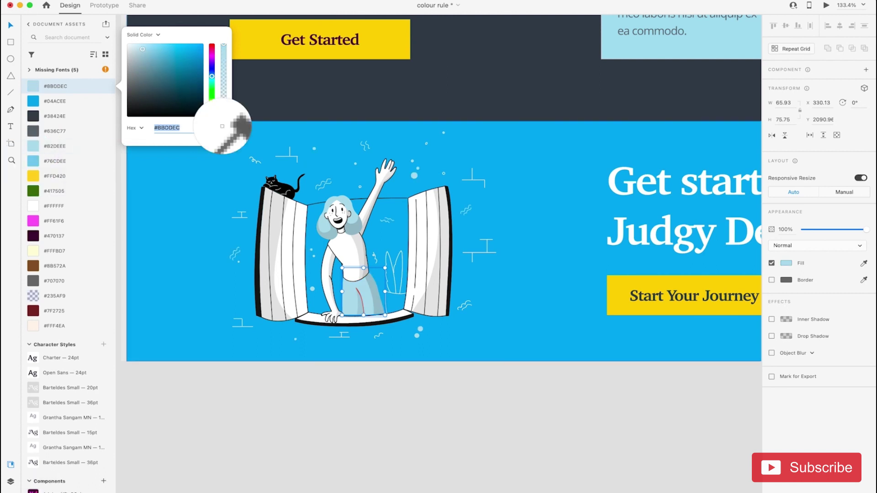
{"action": "left_click", "coordinate": [36, 180]}
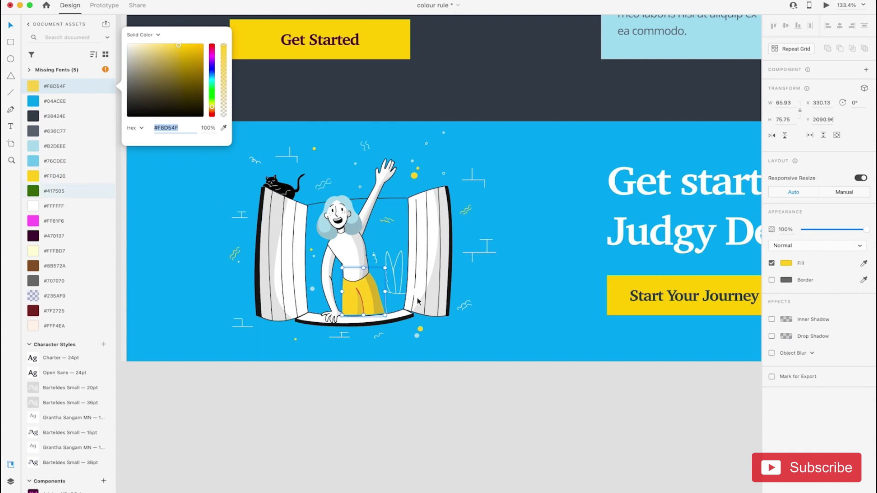
Fill the woman's hair in the banner illustration with dark #38424E
{"action": "left_click", "coordinate": [348, 201]}
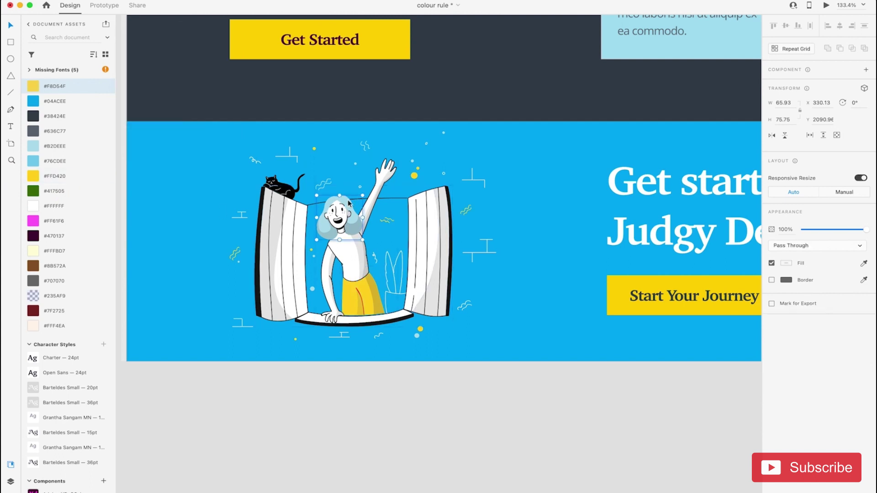
{"action": "left_click", "coordinate": [62, 120]}
{"action": "scroll", "coordinate": [332, 218], "scroll_direction": "up", "scroll_amount": 5}
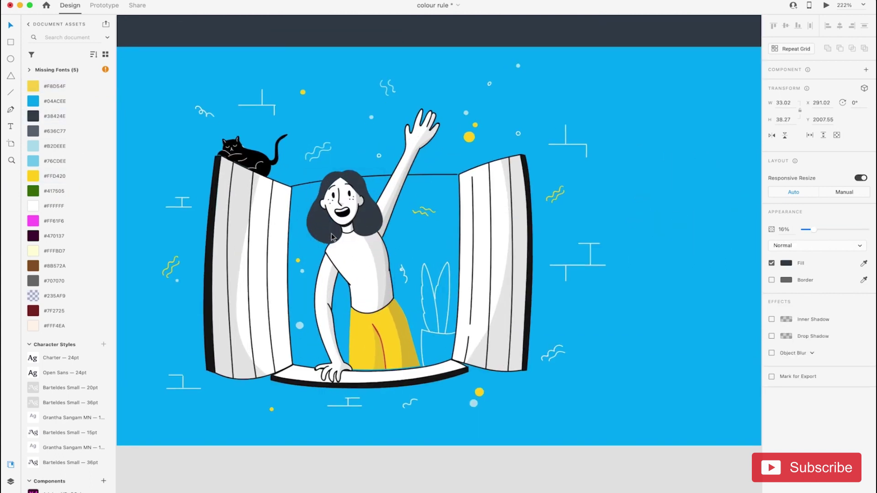
Recolour the hair's shading #2E2D2D at 100% opacity and save that colour to the document colours, just above #38424E
{"action": "left_click", "coordinate": [786, 263]}
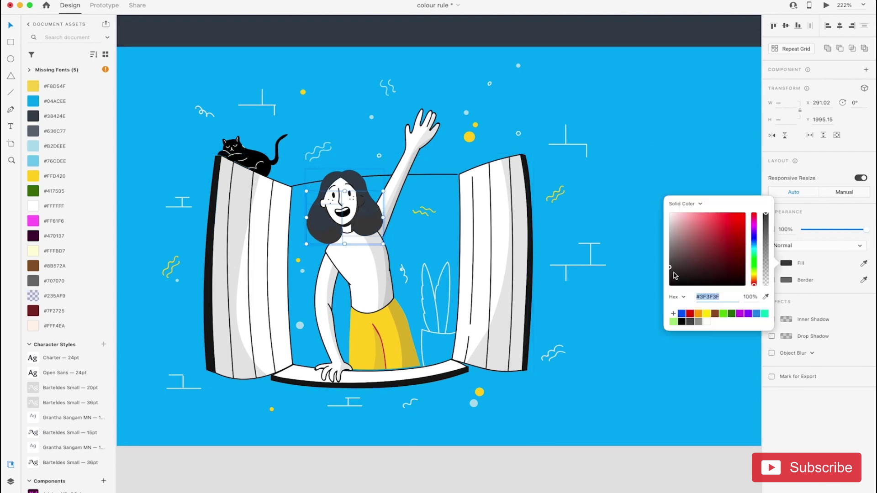
{"action": "left_click", "coordinate": [671, 274]}
{"action": "scroll", "coordinate": [87, 136], "scroll_direction": "up", "scroll_amount": 1}
{"action": "left_click", "coordinate": [104, 84]}
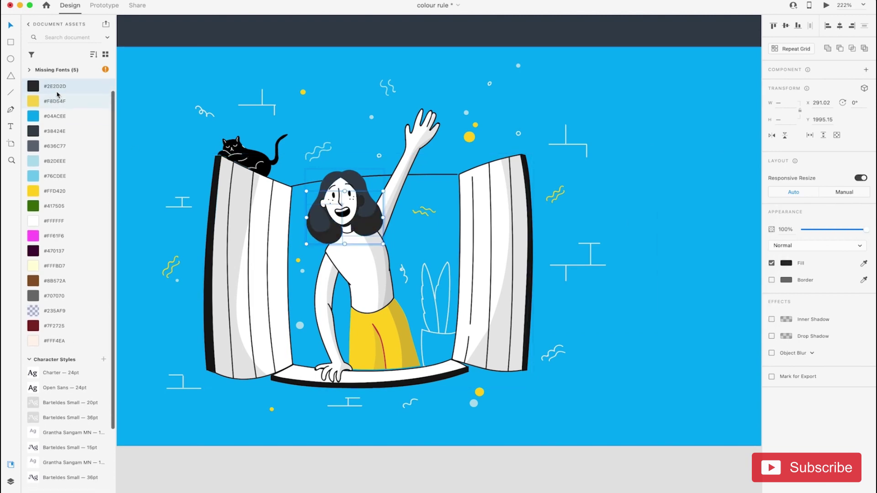
{"action": "left_click_drag", "start_coordinate": [57, 92], "coordinate": [60, 134]}
{"action": "scroll", "coordinate": [363, 268], "scroll_direction": "down", "scroll_amount": 5}
{"action": "scroll", "coordinate": [363, 268], "scroll_direction": "left", "scroll_amount": 3}
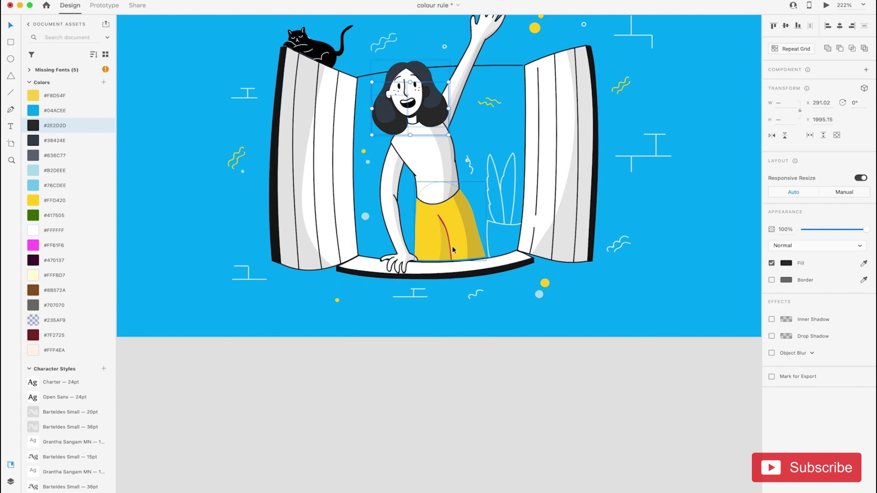
Fill the crease line on the woman's yellow skirt with dark #2E2D2D
{"action": "left_click", "coordinate": [446, 237]}
{"action": "scroll", "coordinate": [323, 140], "scroll_direction": "up", "scroll_amount": 3}
{"action": "scroll", "coordinate": [322, 140], "scroll_direction": "right", "scroll_amount": 2}
Fill the outer edge of the left window shutter with light blue #76CDEE
{"action": "double_click", "coordinate": [245, 187]}
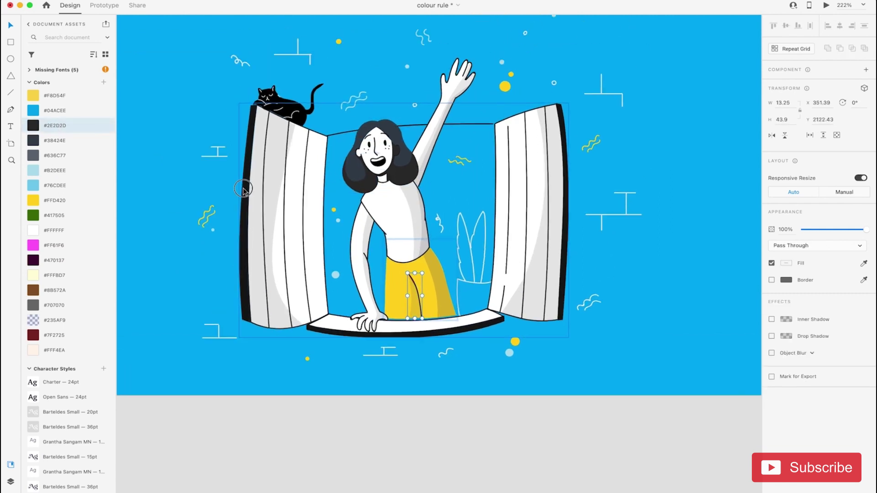
{"action": "left_click", "coordinate": [55, 141]}
{"action": "left_click", "coordinate": [58, 171]}
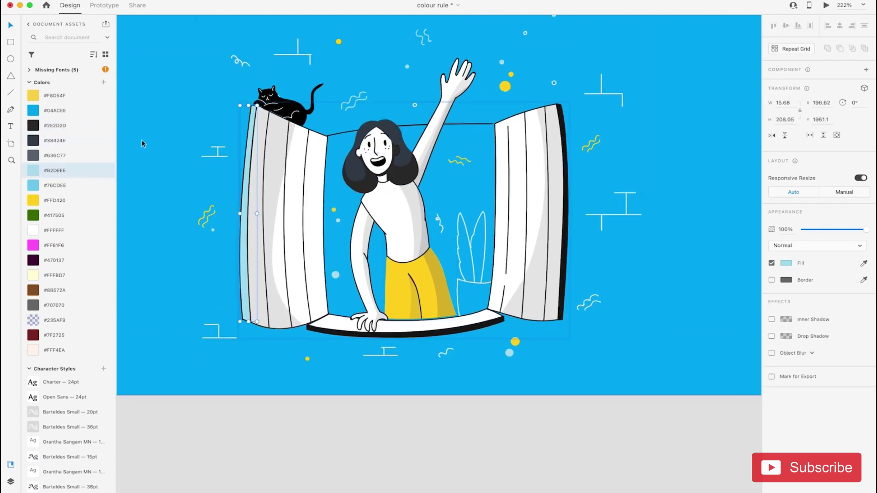
{"action": "left_click", "coordinate": [55, 185]}
Fill the window sill's front edge and the right shutter's outer edge with blue #04ACEE
{"action": "left_click", "coordinate": [347, 334]}
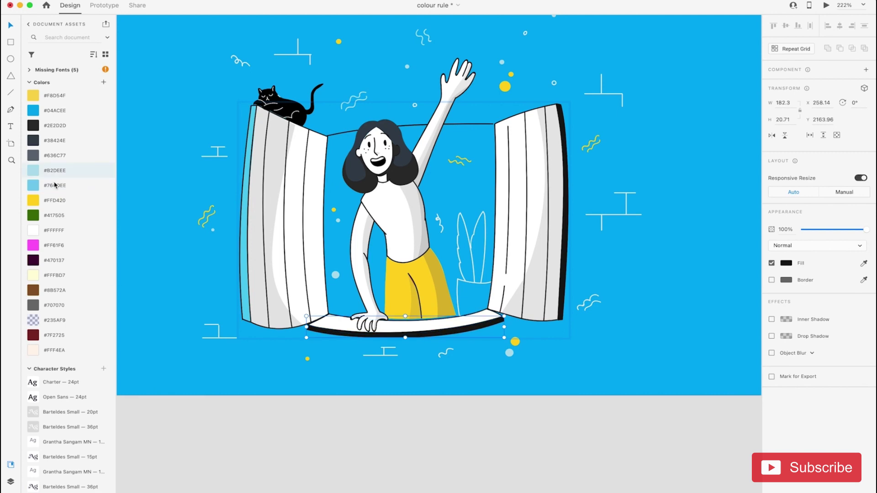
{"action": "left_click", "coordinate": [570, 214]}
{"action": "scroll", "coordinate": [392, 165], "scroll_direction": "up", "scroll_amount": 5}
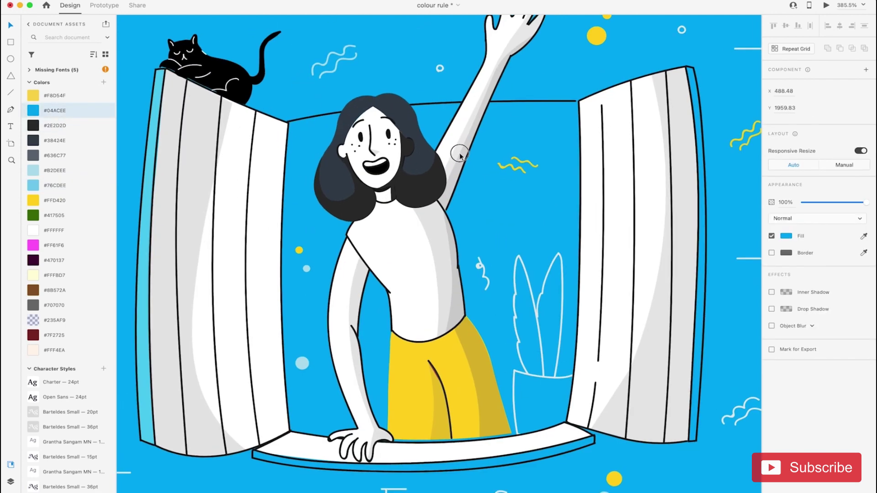
Fill the shading on the woman's raised arm and face with blue #04ACEE
{"action": "left_click", "coordinate": [462, 161]}
{"action": "left_click", "coordinate": [453, 156], "text": "shift"}
{"action": "left_click", "coordinate": [92, 107]}
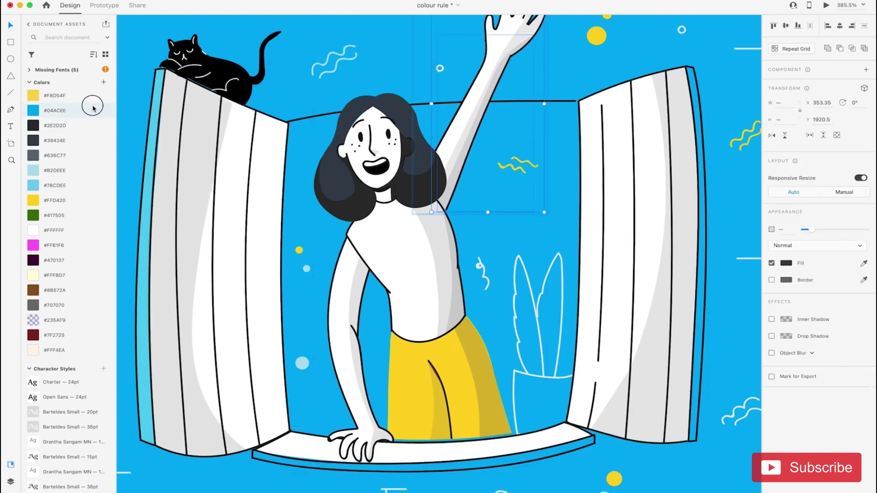
{"action": "double_click", "coordinate": [373, 153]}
{"action": "left_click", "coordinate": [53, 113]}
Fill the shading on the woman's torso and lowered arm with blue #04ACEE
{"action": "double_click", "coordinate": [434, 254]}
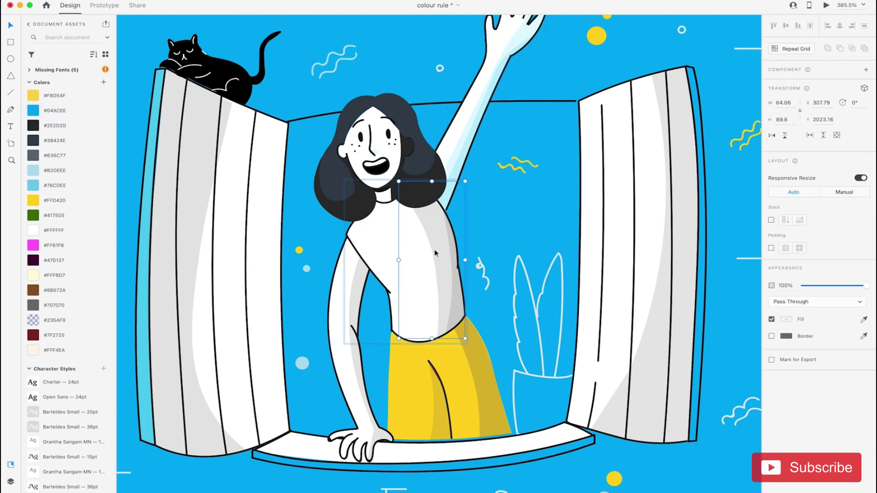
{"action": "left_click", "coordinate": [454, 270], "text": "shift"}
{"action": "left_click", "coordinate": [84, 112]}
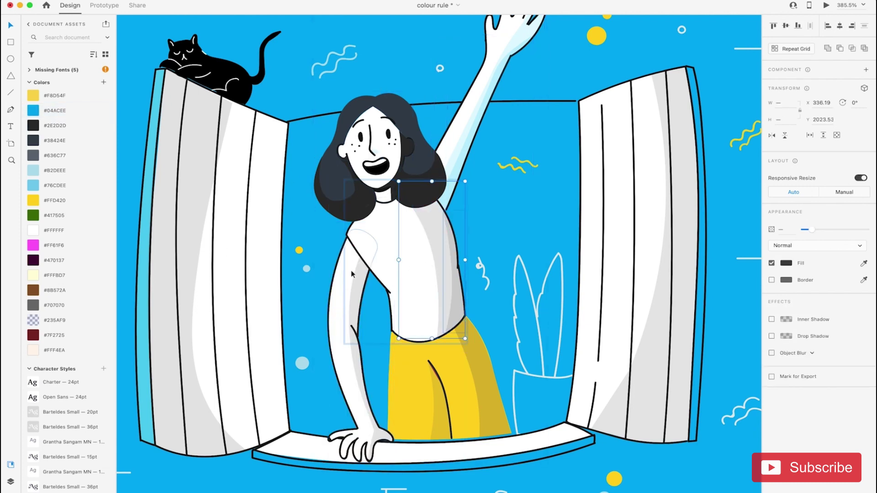
{"action": "double_click", "coordinate": [359, 293]}
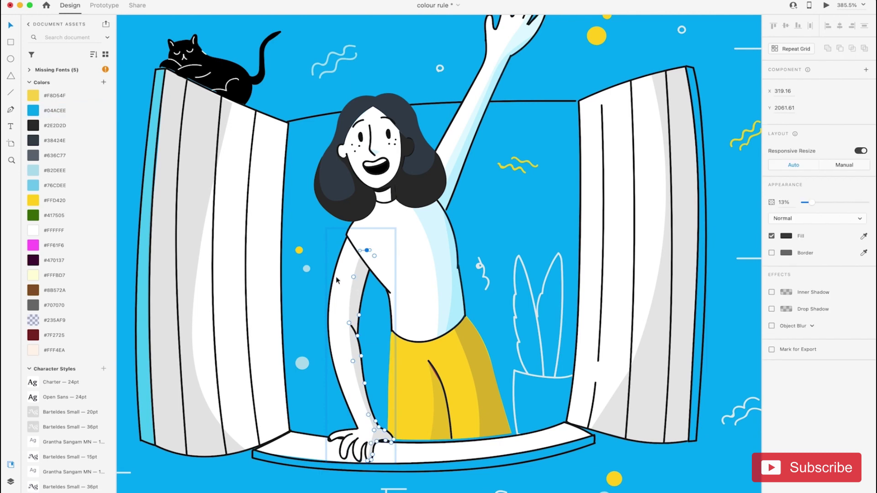
{"action": "left_click", "coordinate": [47, 111]}
{"action": "scroll", "coordinate": [265, 240], "scroll_direction": "down", "scroll_amount": 2}
{"action": "scroll", "coordinate": [265, 239], "scroll_direction": "down", "scroll_amount": 5}
{"action": "left_click", "coordinate": [443, 421]}
{"action": "left_click", "coordinate": [442, 419]}
Fill the woman's white top with yellow #F8D54F
{"action": "scroll", "coordinate": [442, 418], "scroll_direction": "down", "scroll_amount": 3}
{"action": "scroll", "coordinate": [444, 275], "scroll_direction": "right", "scroll_amount": 5}
{"action": "scroll", "coordinate": [444, 275], "scroll_direction": "down", "scroll_amount": 3}
{"action": "scroll", "coordinate": [252, 283], "scroll_direction": "up", "scroll_amount": 6}
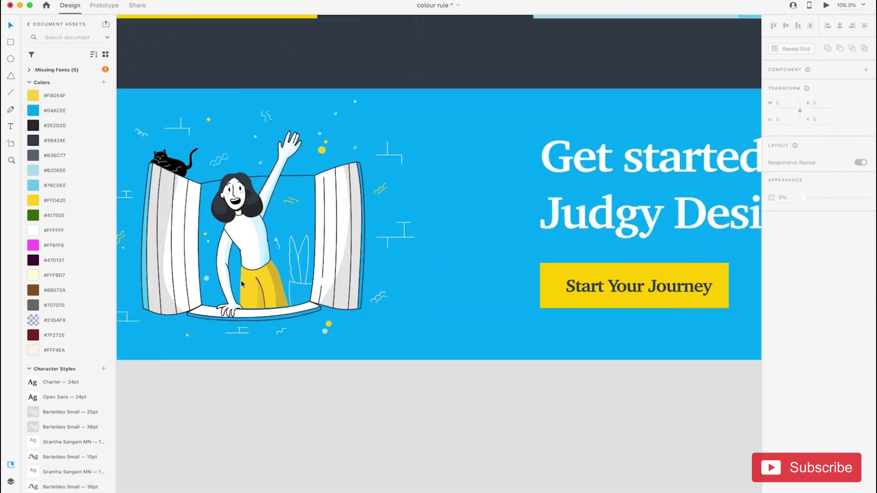
{"action": "left_click", "coordinate": [309, 236]}
{"action": "double_click", "coordinate": [310, 236]}
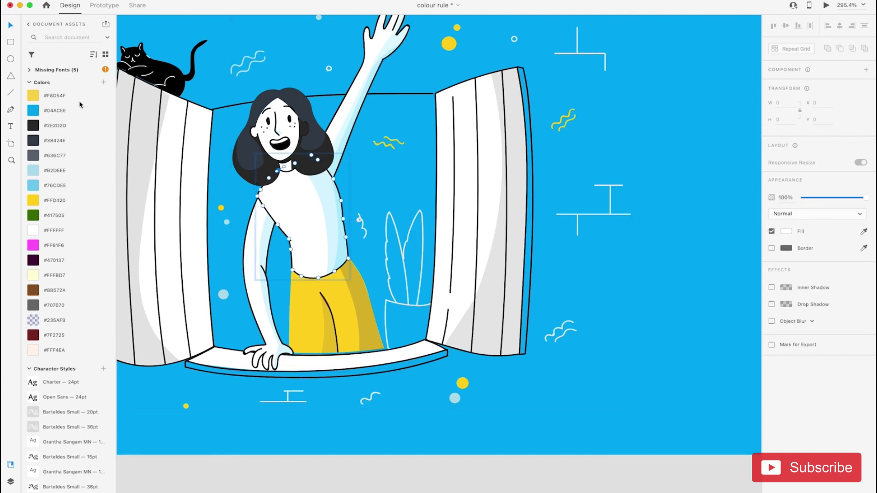
{"action": "left_click", "coordinate": [80, 98]}
Fill the woman's skirt with dark #38424E and its crease line and side shading with #2E2D2D
{"action": "left_click", "coordinate": [302, 300]}
{"action": "left_click", "coordinate": [99, 130]}
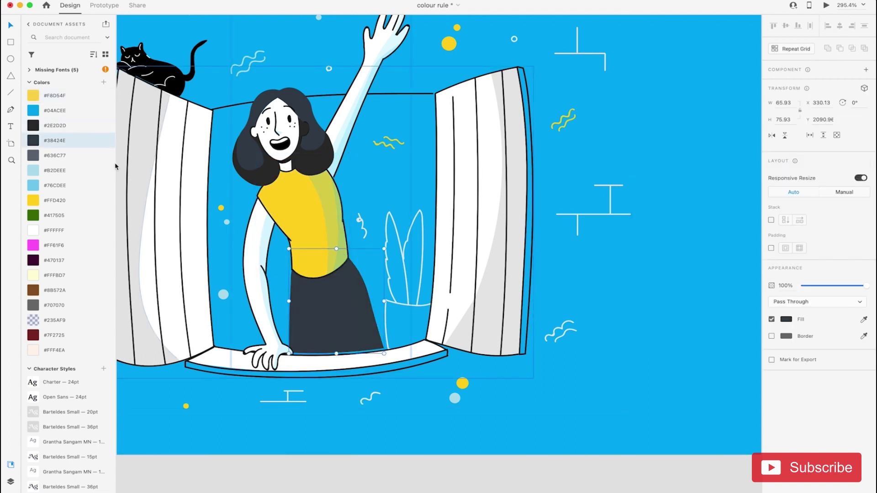
{"action": "left_click", "coordinate": [334, 332]}
{"action": "left_click", "coordinate": [77, 131]}
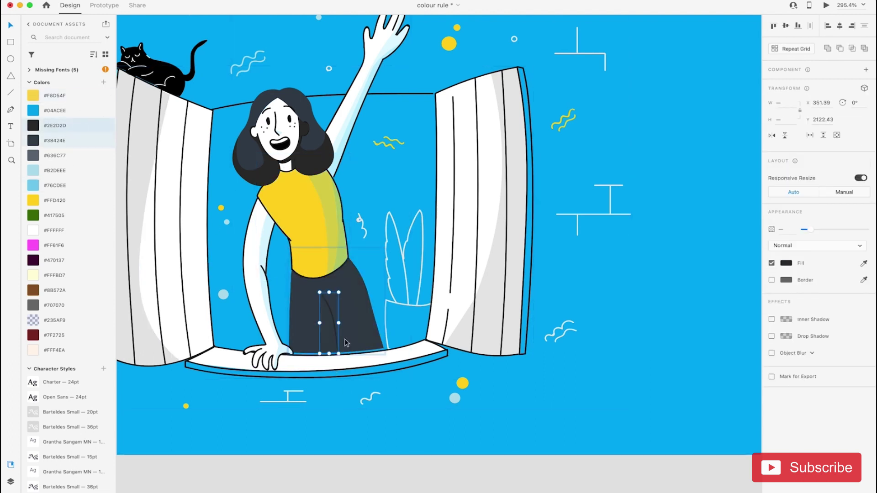
{"action": "left_click", "coordinate": [366, 316]}
{"action": "left_click", "coordinate": [78, 129]}
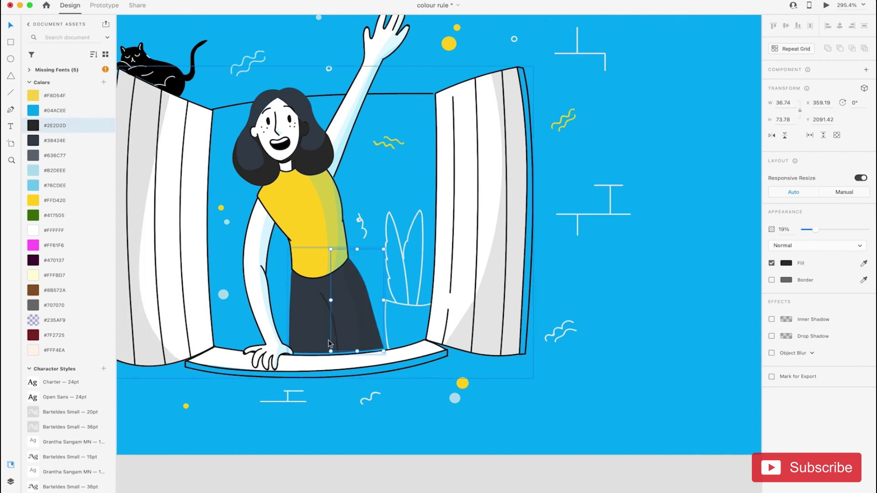
Fill the shadow beside the skirt's crease with #2E2D2D and set its opacity to 50%
{"action": "left_click", "coordinate": [328, 341]}
{"action": "left_click", "coordinate": [86, 126]}
{"action": "key", "text": "5"}
{"action": "left_click", "coordinate": [415, 333]}
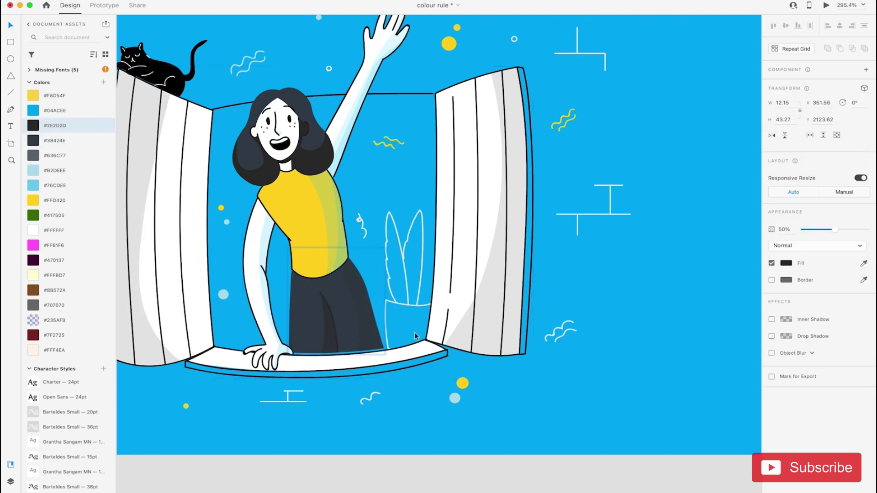
Open the recoloured Hero - 38 – 2 artboard in a full-screen preview
{"action": "scroll", "coordinate": [374, 425], "scroll_direction": "down", "scroll_amount": 4}
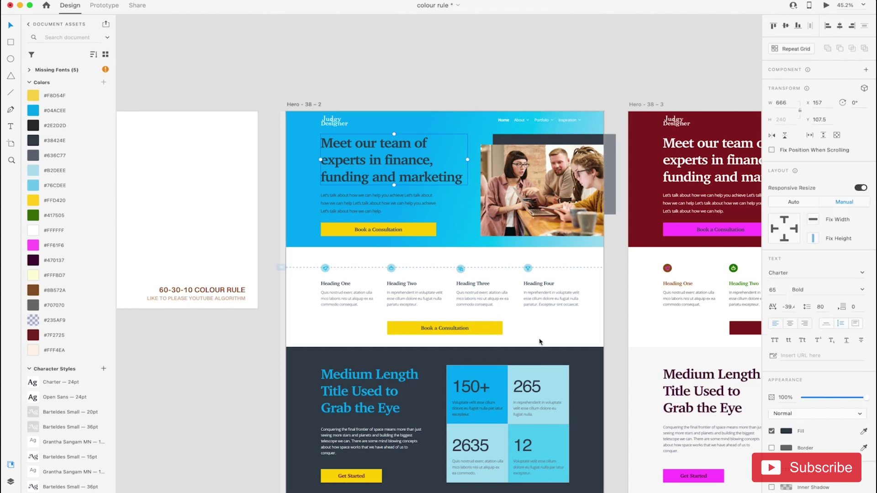
{"action": "key", "text": "super+Return"}
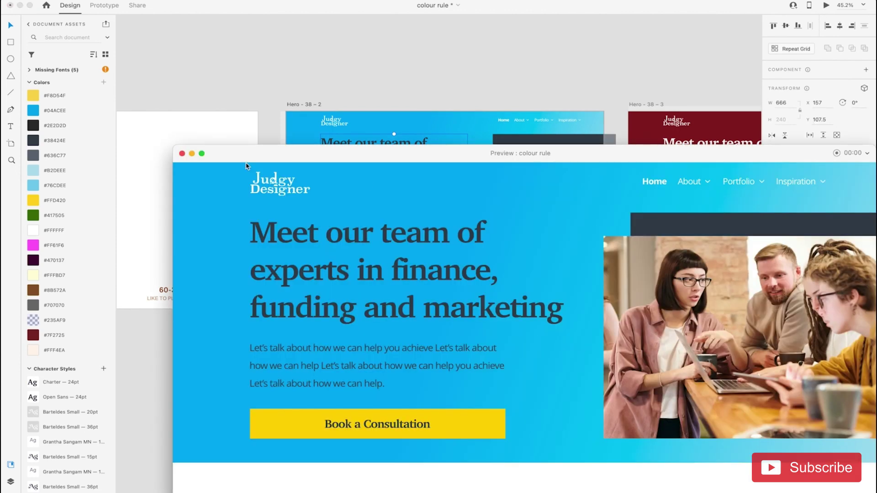
{"action": "left_click", "coordinate": [201, 153]}
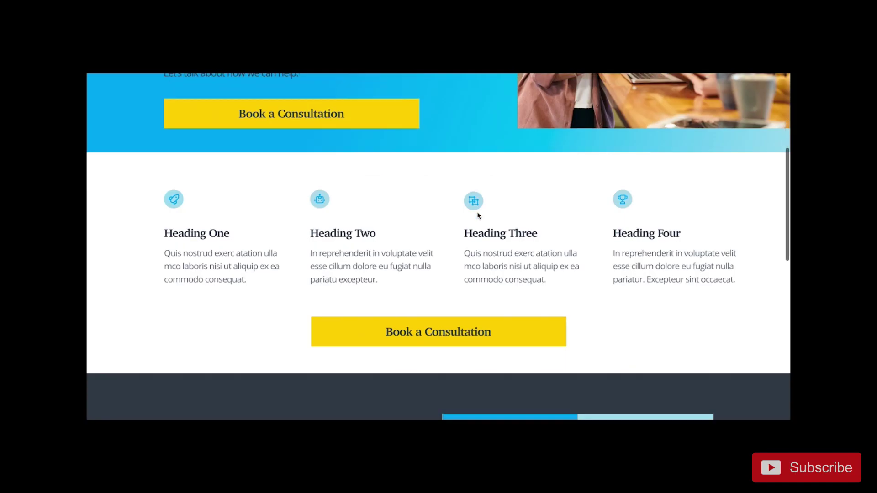
{"action": "key", "text": "Right"}
{"action": "key", "text": "Left"}
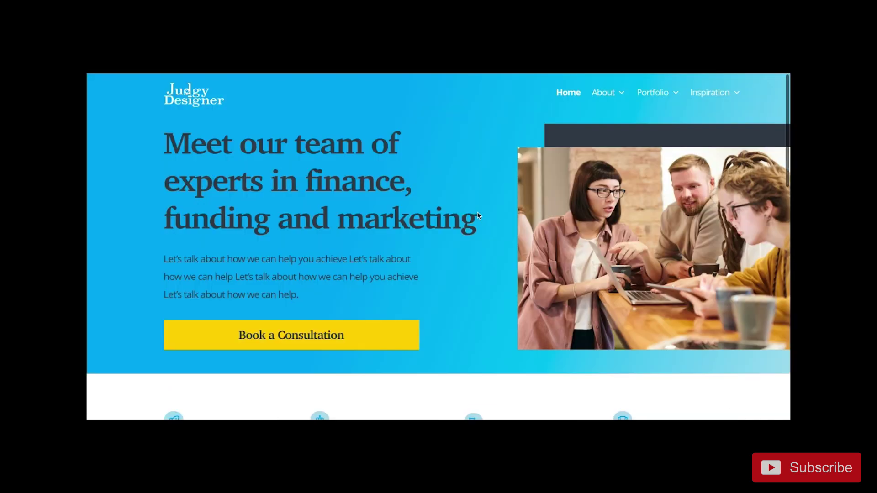
Review the previewed page's colours from the hero section down through the headings and statistics sections
{"action": "scroll", "coordinate": [477, 215], "scroll_direction": "down", "scroll_amount": 3}
{"action": "scroll", "coordinate": [478, 215], "scroll_direction": "down", "scroll_amount": 5}
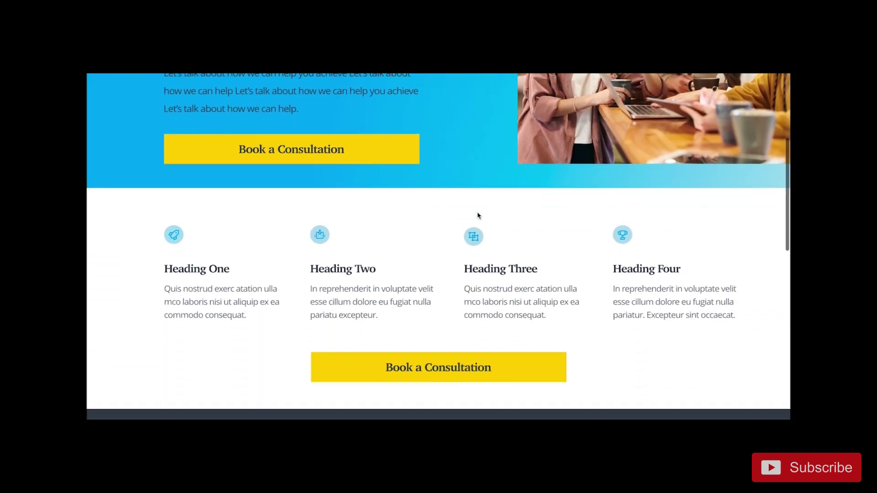
{"action": "key", "text": "Right"}
{"action": "scroll", "coordinate": [478, 216], "scroll_direction": "down", "scroll_amount": 8}
{"action": "key", "text": "Left"}
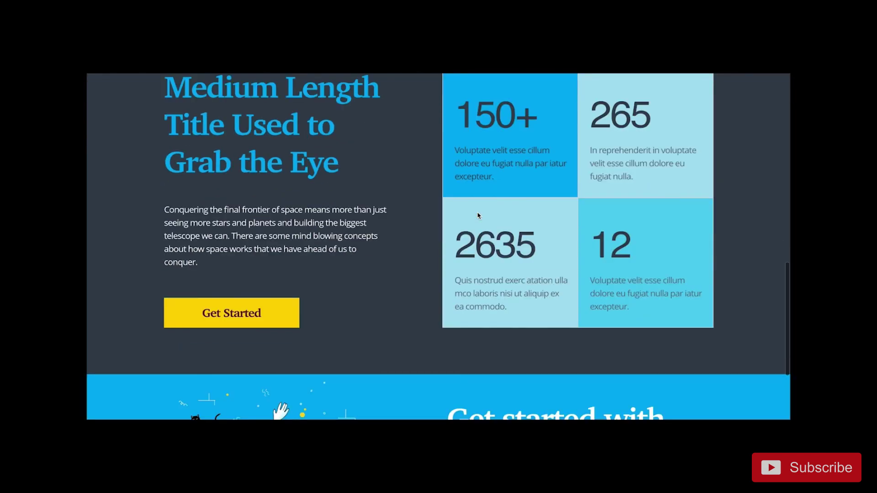